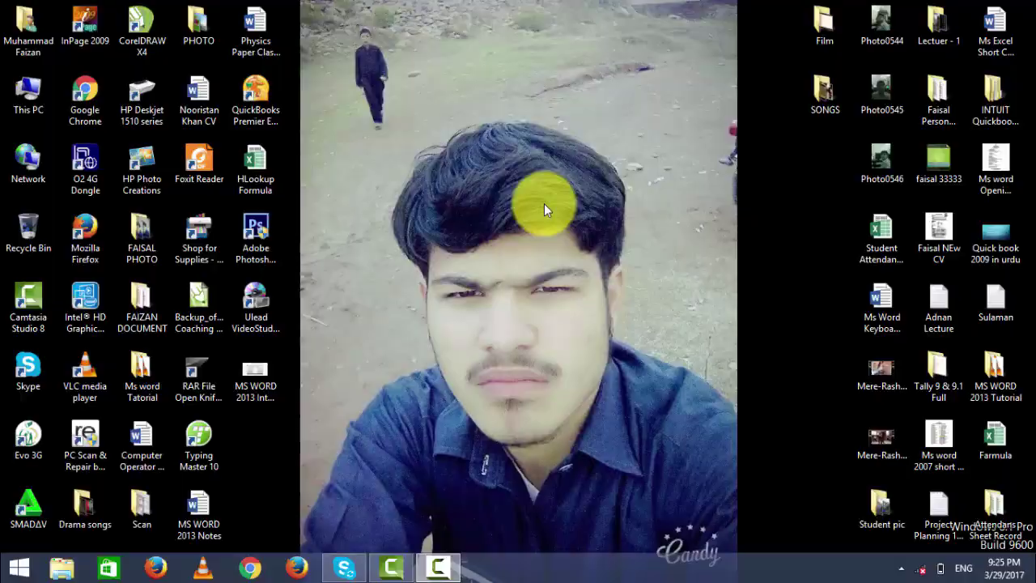
# Refresh the Windows desktop once the intro title card has finished.
pyautogui.rightClick(542, 204)
pyautogui.click(540, 217)
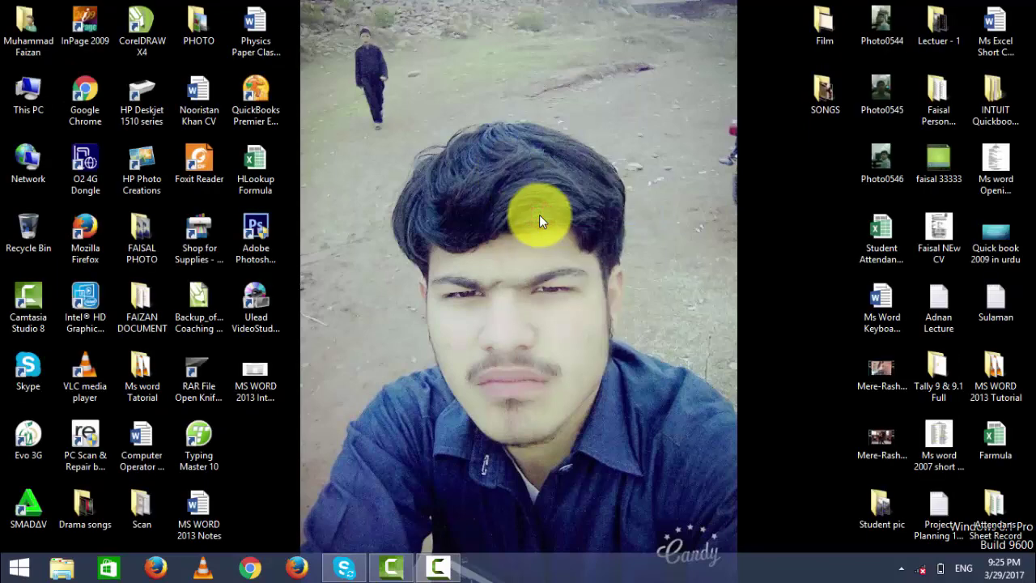
# Launch Word 2013 with the winword Run command and start a blank document.
pyautogui.press('super+r')
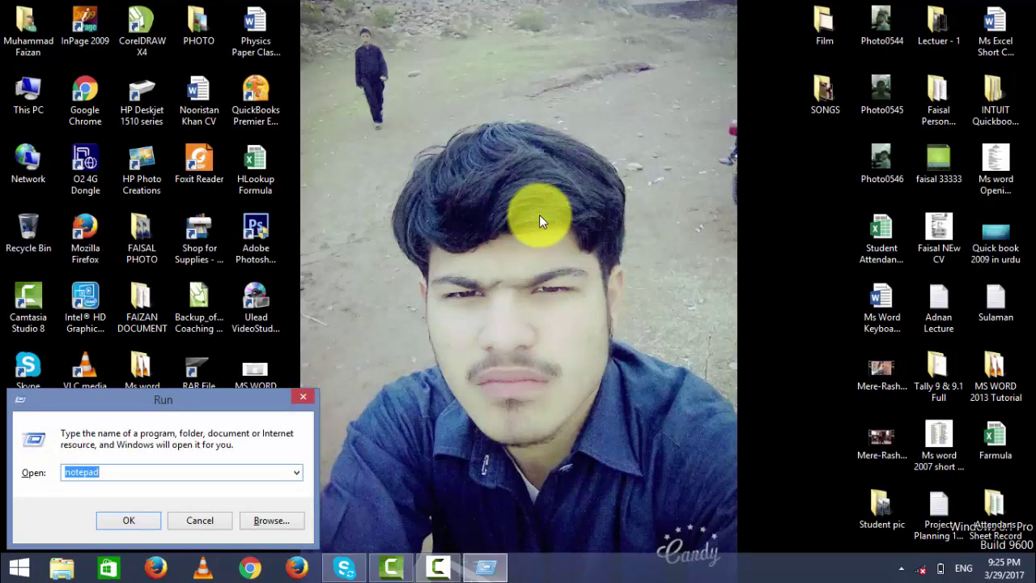
pyautogui.write('winword')
pyautogui.press('Return')
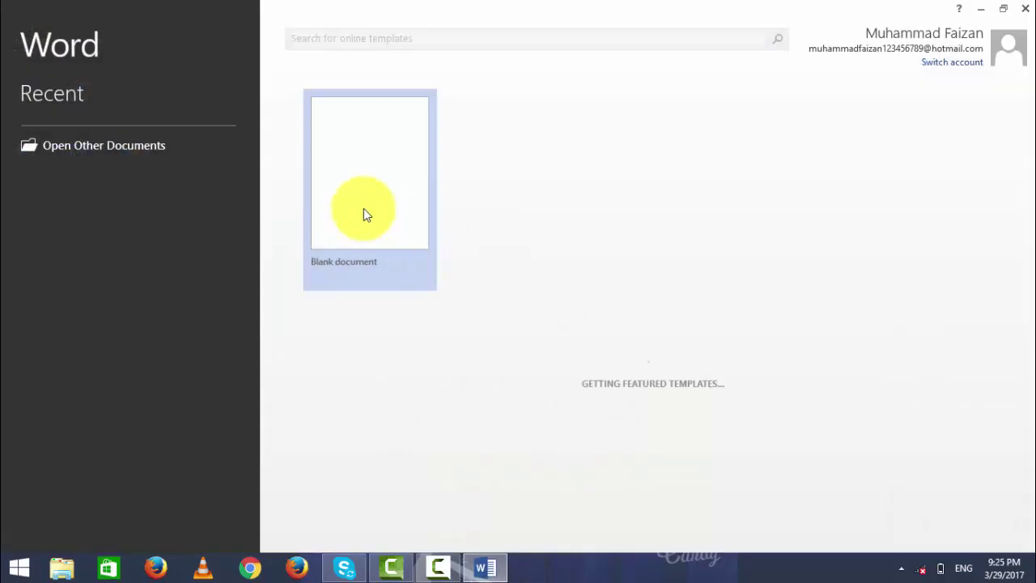
pyautogui.click(363, 214)
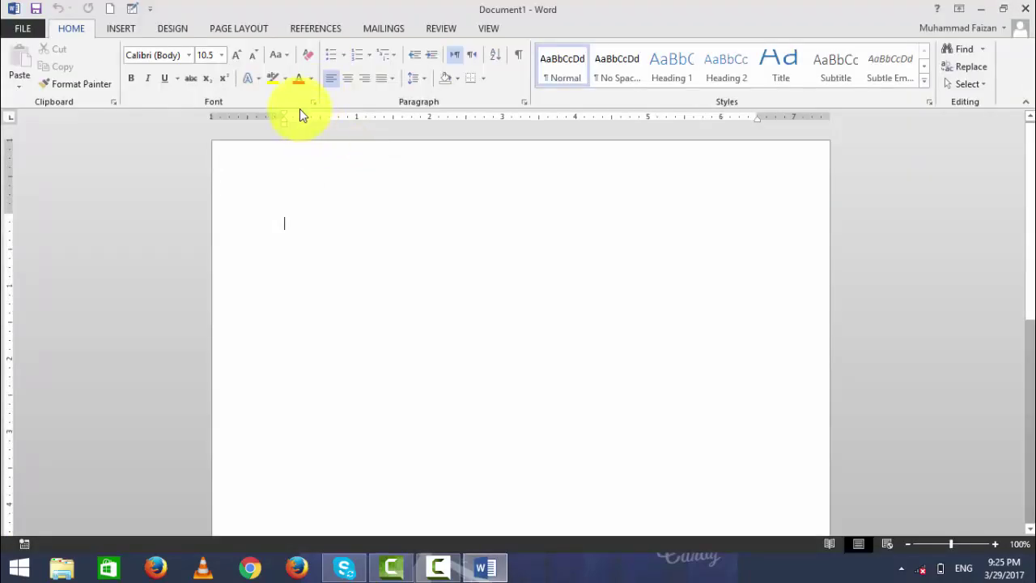
# Display the REFERENCES ribbon tools in the still-empty Document1.
pyautogui.click(309, 27)
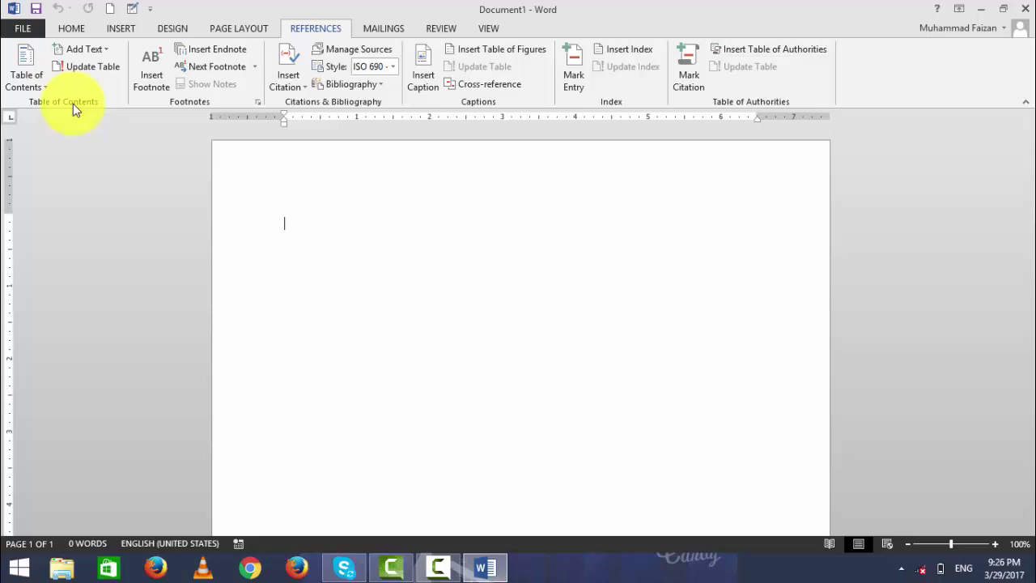
# Type 'Computer' and 'Introduction to computer', correcting the misspelling to Introduction.
pyautogui.write('C')
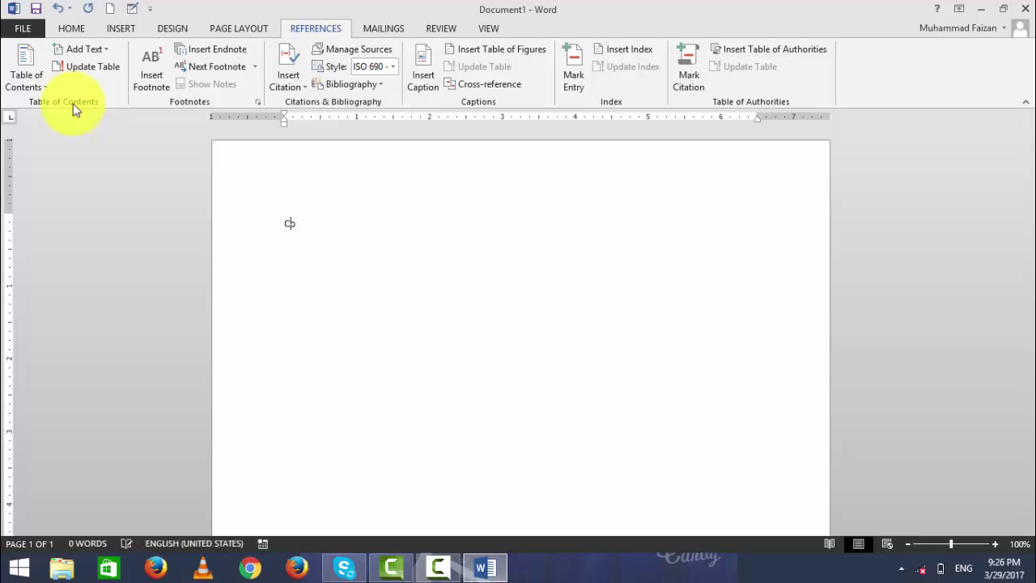
pyautogui.write('omputer')
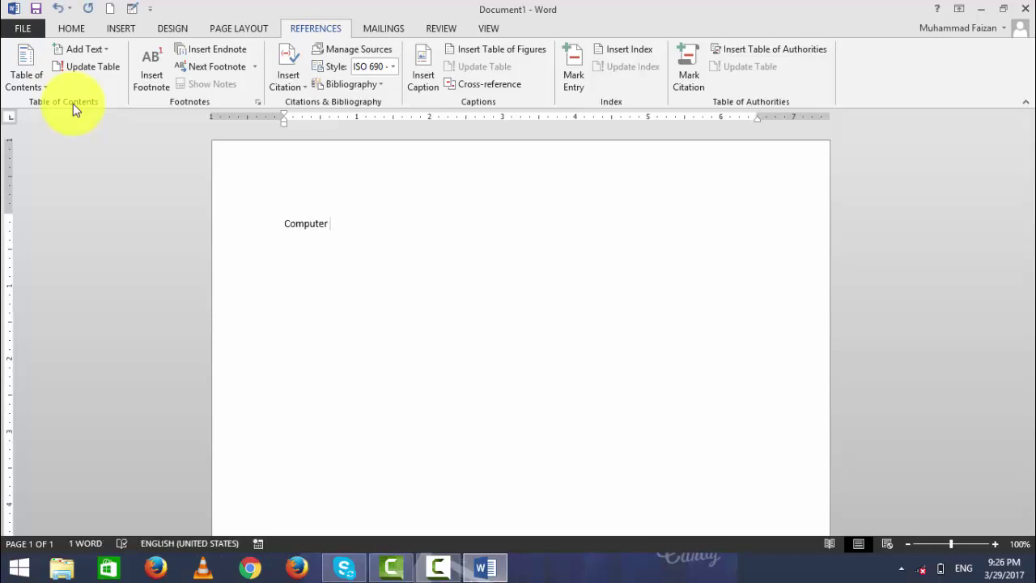
pyautogui.press('Return')
pyautogui.write('In')
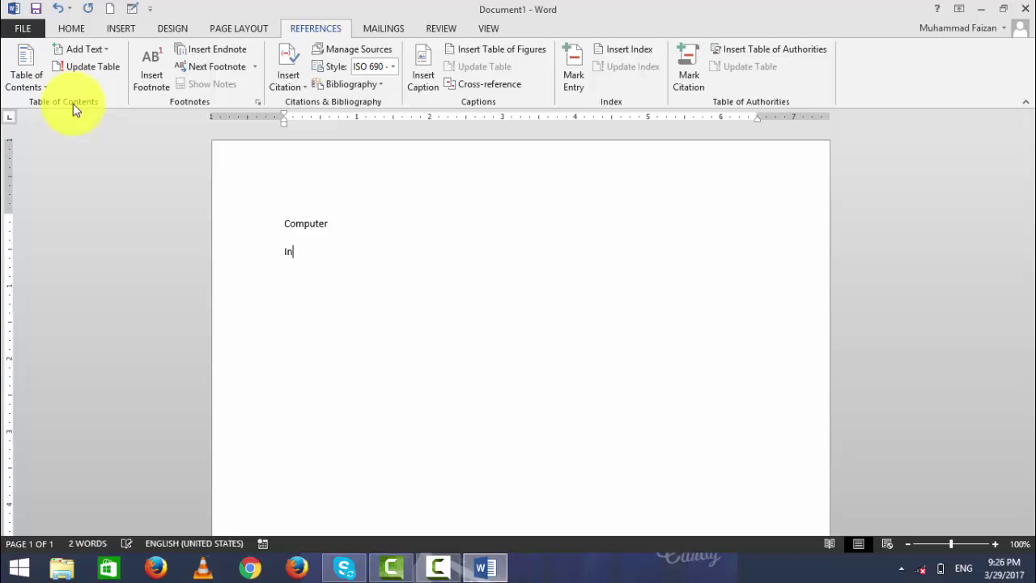
pyautogui.write('torduc')
pyautogui.write('tion to com')
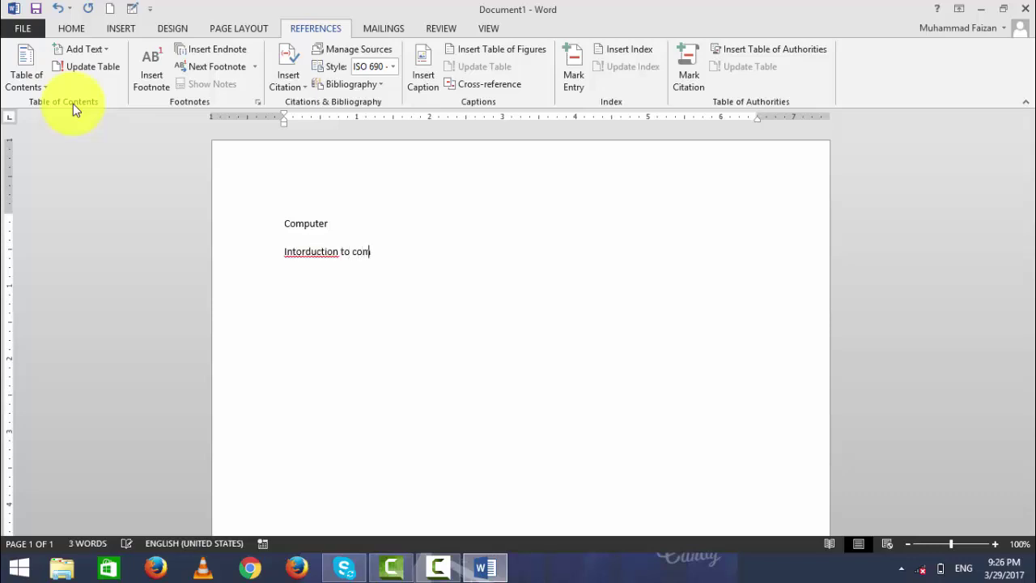
pyautogui.write('pout')
pyautogui.press('BackSpace')
pyautogui.press('BackSpace')
pyautogui.press('BackSpace')
pyautogui.write('uter')
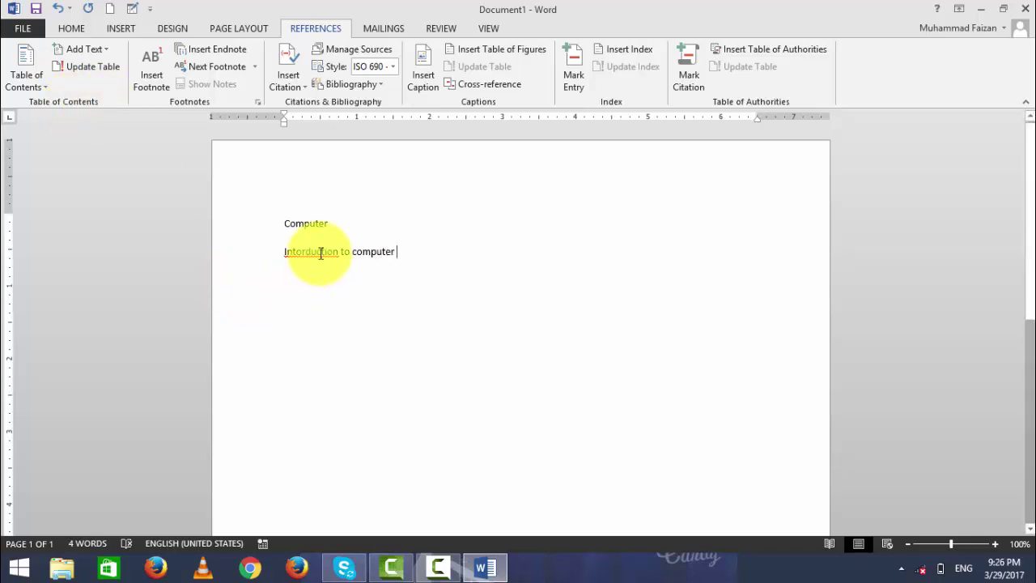
pyautogui.rightClick(337, 255)
pyautogui.click(367, 269)
# Add the lines Discuss RAM, Discuss Rom and Explain Motherboard below it.
pyautogui.click(407, 250)
pyautogui.press('Return')
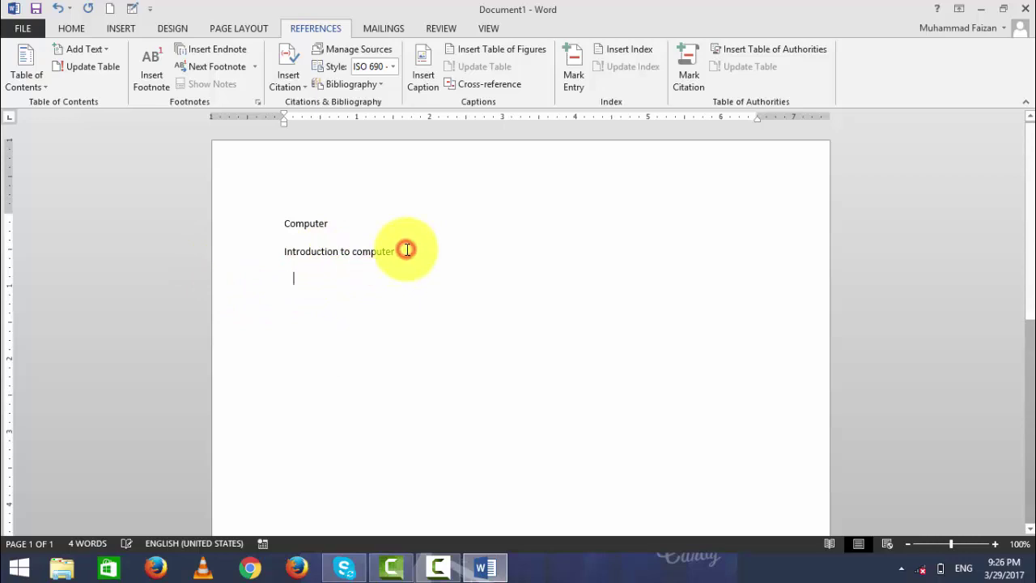
pyautogui.write('Dis')
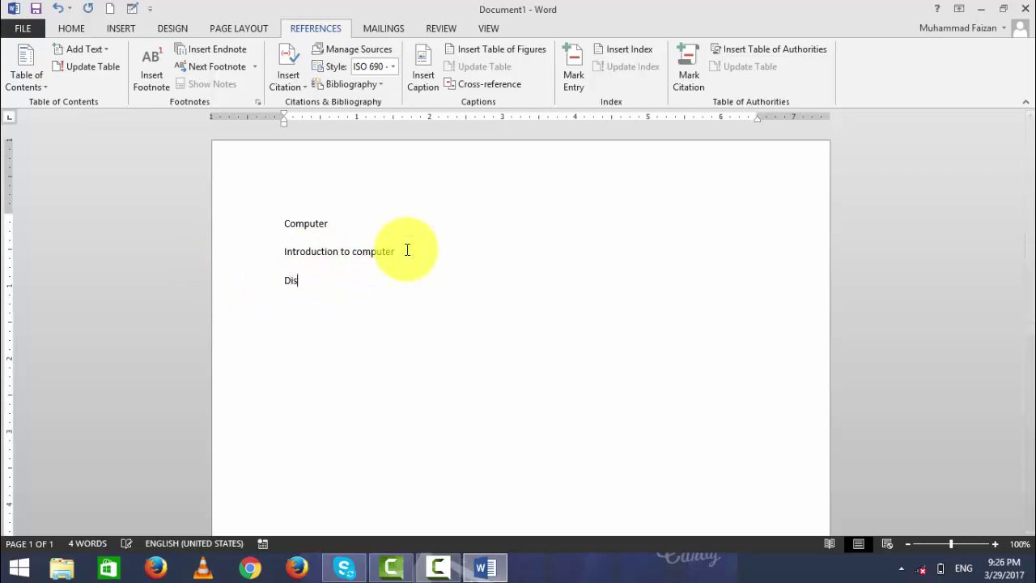
pyautogui.write('cuss RAM D')
pyautogui.write('iscuss Rom')
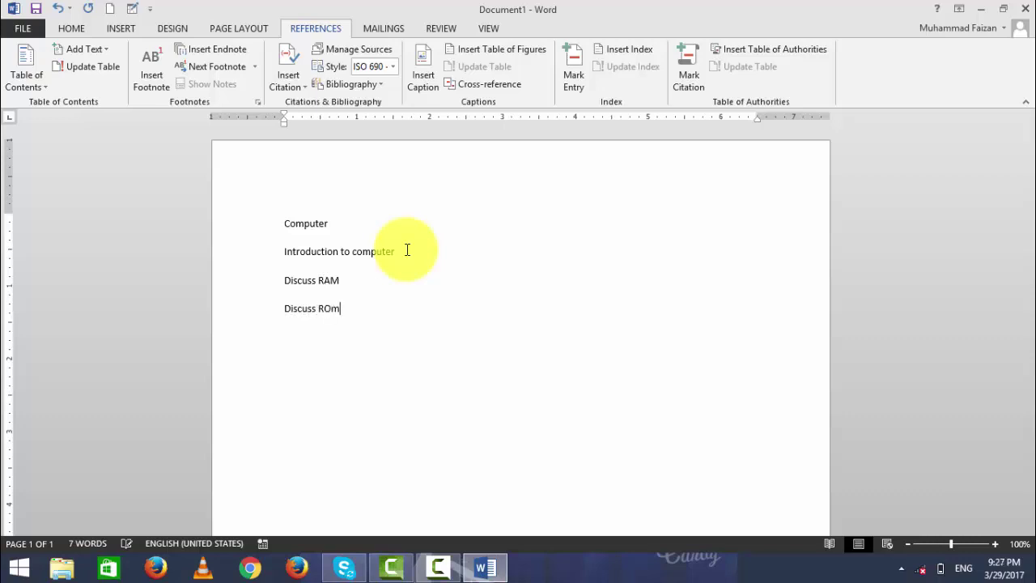
pyautogui.press('Return')
pyautogui.write('Dis')
pyautogui.press('BackSpace')
pyautogui.press('BackSpace')
pyautogui.press('BackSpace')
pyautogui.write('expl')
pyautogui.write('ai')
pyautogui.press('BackSpace')
pyautogui.press('BackSpace')
pyautogui.write('l')
pyautogui.press('BackSpace')
pyautogui.write('a')
pyautogui.write('in ')
pyautogui.write('Motherbo')
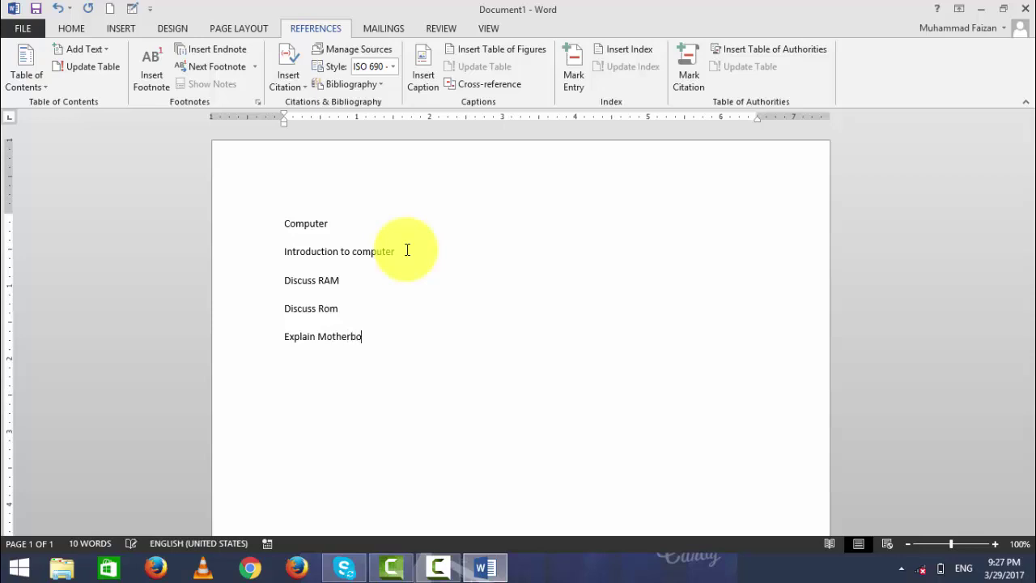
pyautogui.write('ard')
pyautogui.keyDown('ctrl'); pyautogui.scroll(1, 403, 236); pyautogui.keyUp('ctrl')
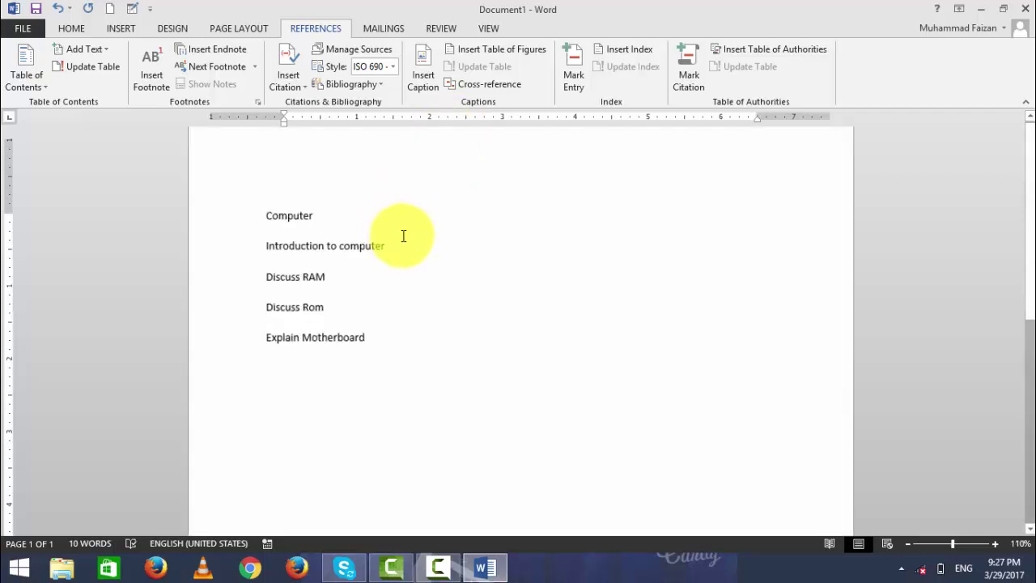
pyautogui.keyDown('ctrl'); pyautogui.scroll(1, 403, 236); pyautogui.keyUp('ctrl')
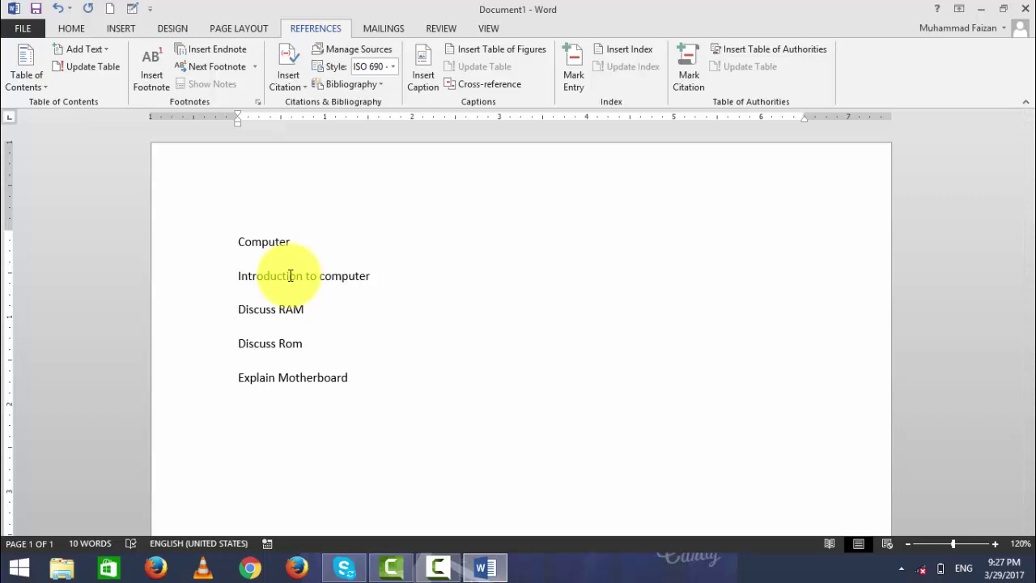
# Mark Computer as a Level 1 and Introduction to computer as a Level 2 table-of-contents entry.
pyautogui.click(236, 238)
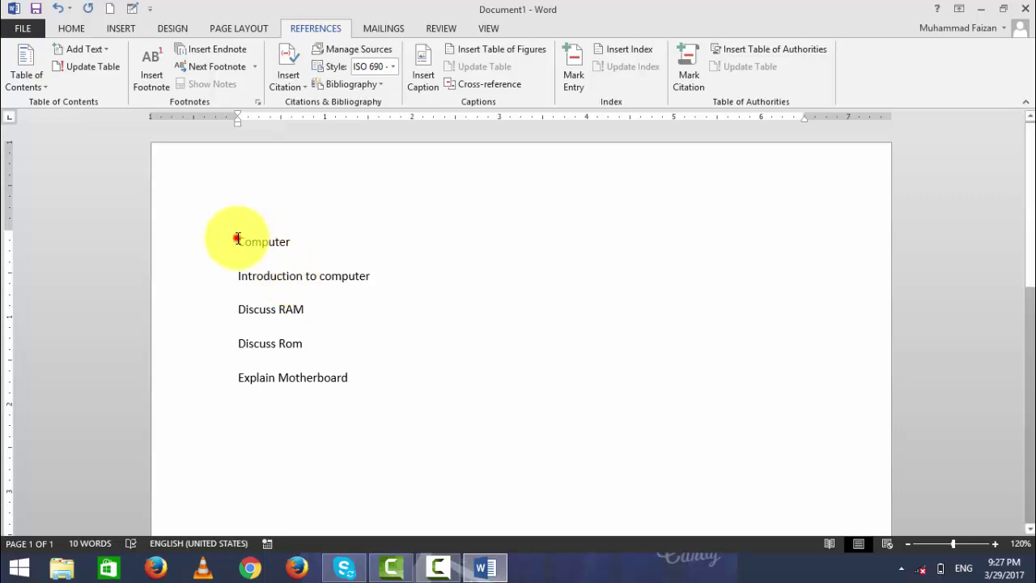
pyautogui.moveTo(236, 238); pyautogui.dragTo(294, 257)
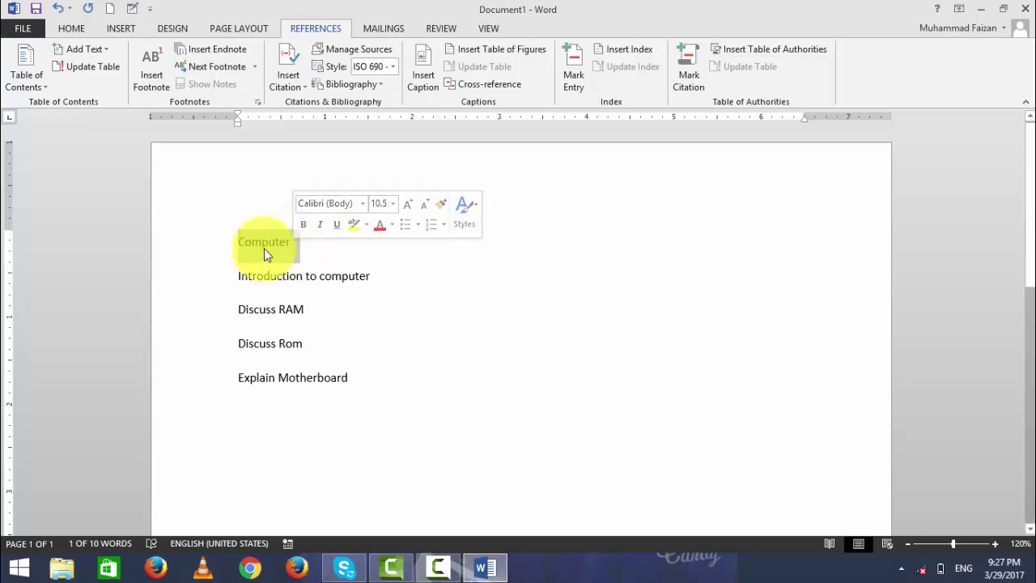
pyautogui.click(91, 49)
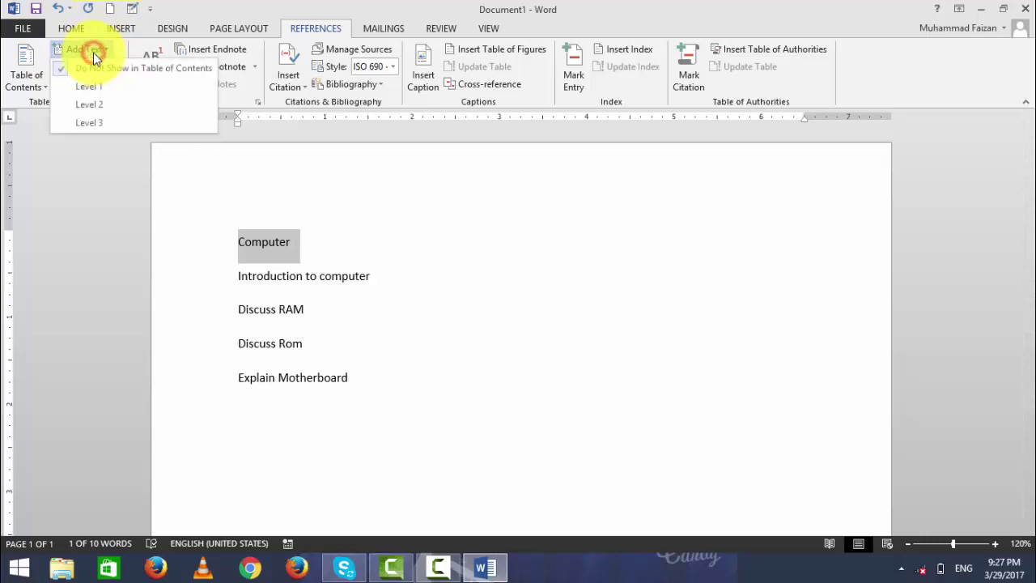
pyautogui.click(99, 85)
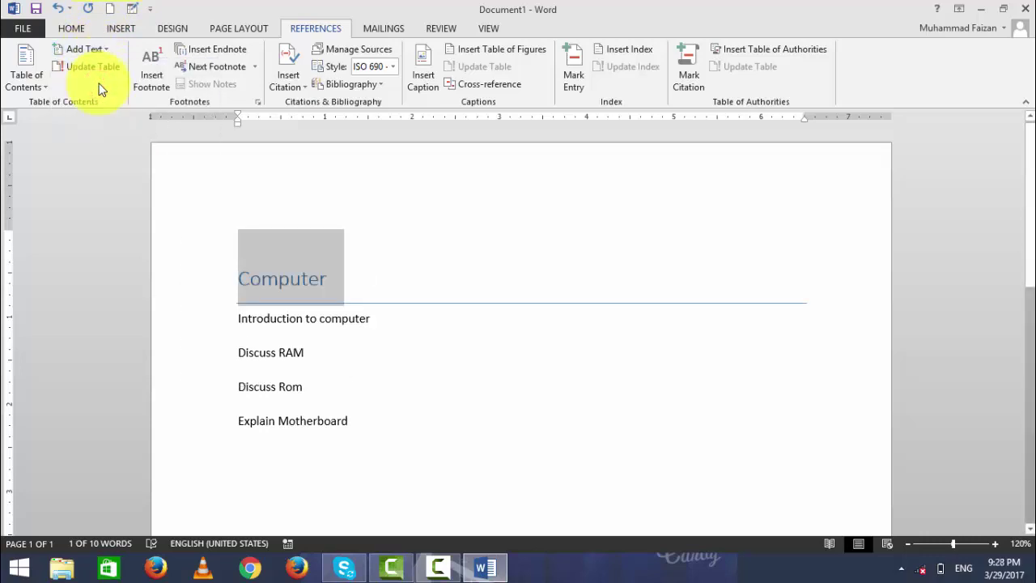
pyautogui.moveTo(235, 278); pyautogui.dragTo(383, 290)
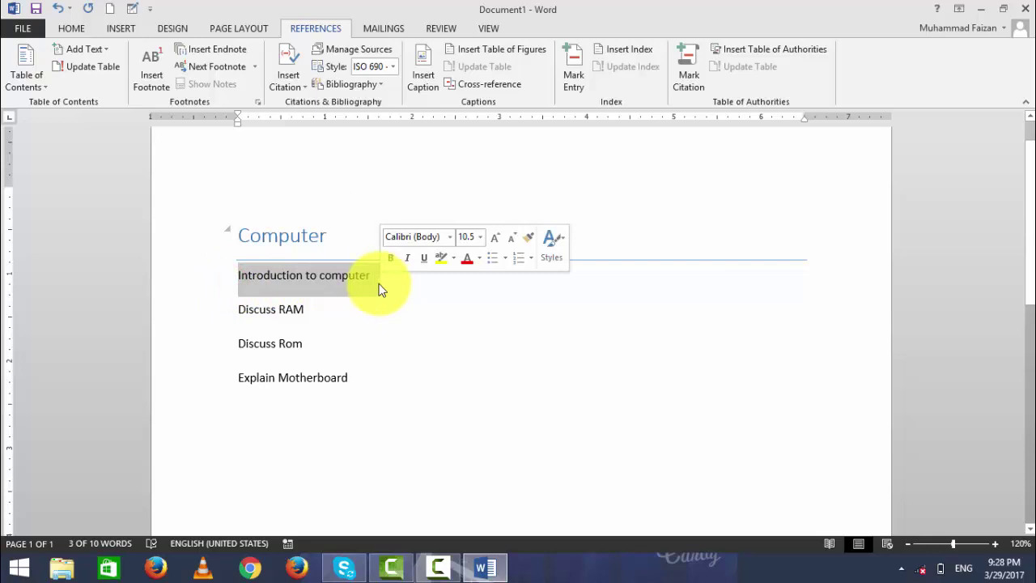
pyautogui.click(79, 49)
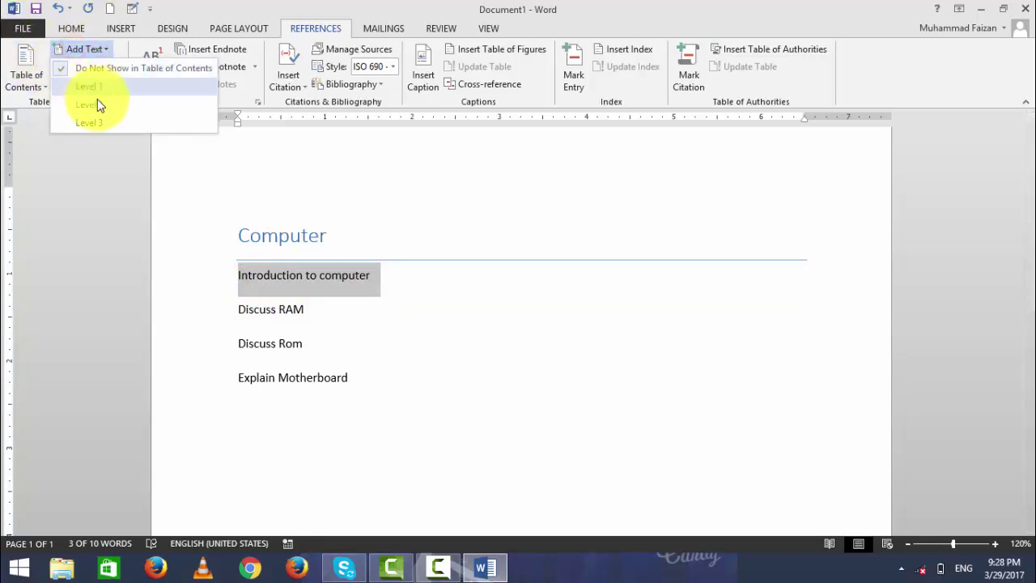
pyautogui.click(98, 104)
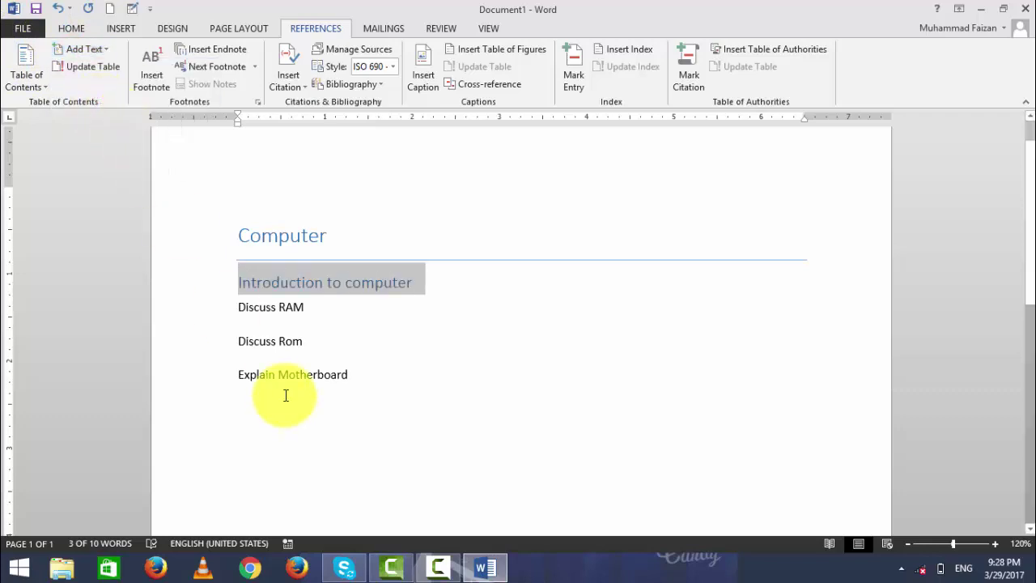
# Mark Discuss RAM, Discuss Rom and Explain Motherboard as Level 1 table-of-contents entries.
pyautogui.moveTo(241, 308); pyautogui.dragTo(310, 318)
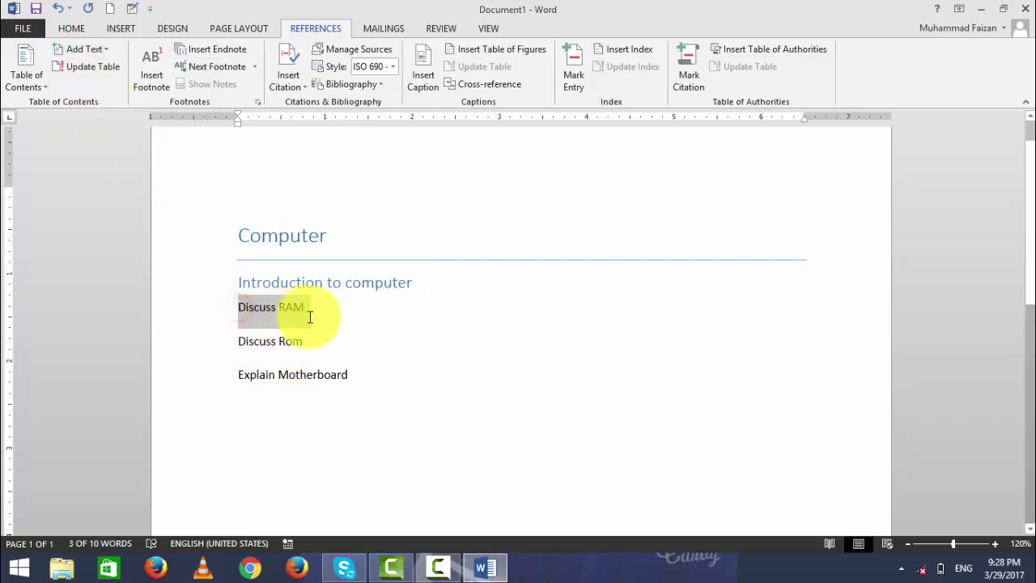
pyautogui.click(106, 51)
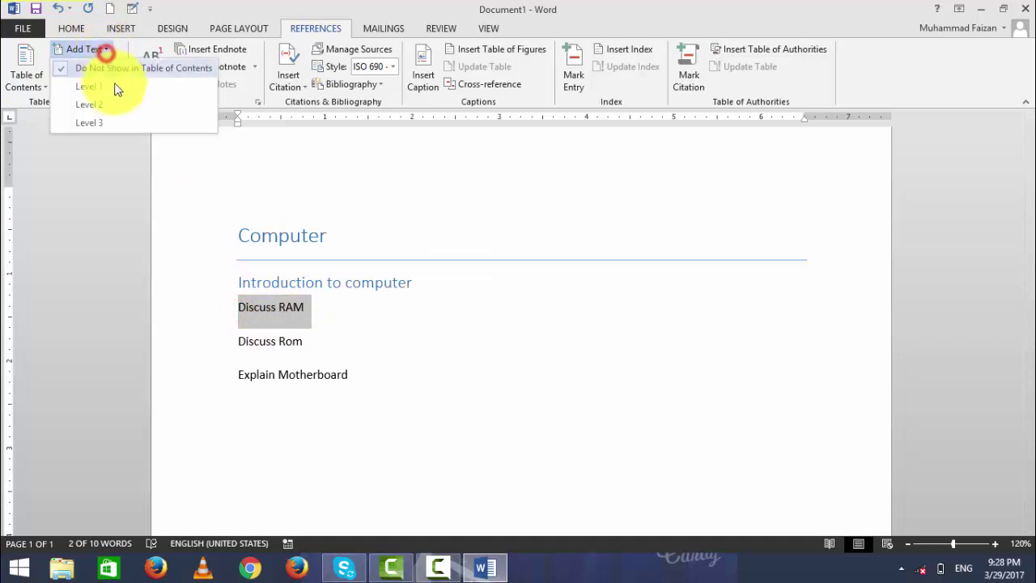
pyautogui.click(118, 89)
pyautogui.scroll(-3, 201, 323)
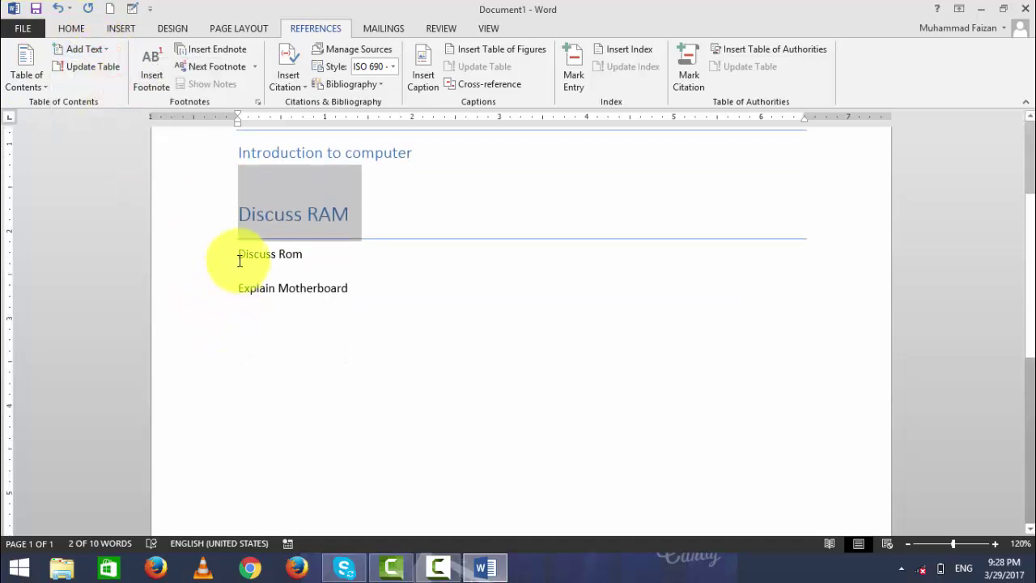
pyautogui.moveTo(239, 256); pyautogui.dragTo(309, 256)
pyautogui.click(94, 47)
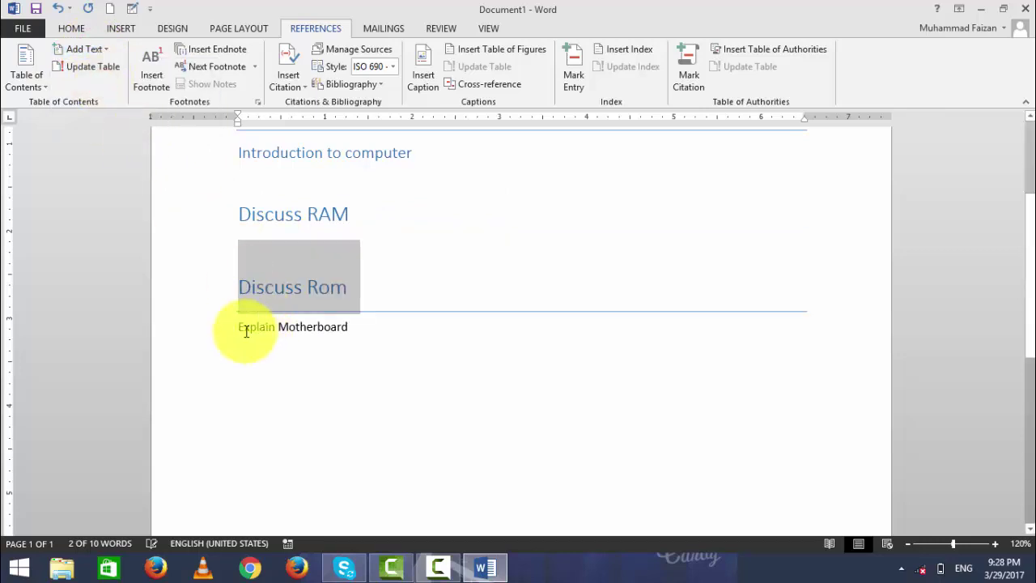
pyautogui.moveTo(233, 327); pyautogui.dragTo(356, 327)
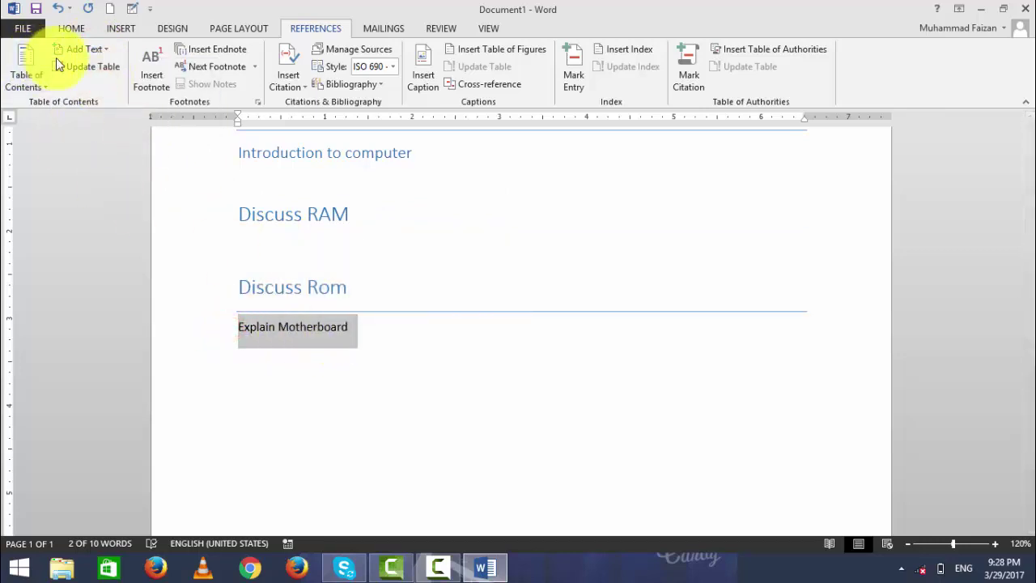
pyautogui.click(81, 49)
pyautogui.click(121, 87)
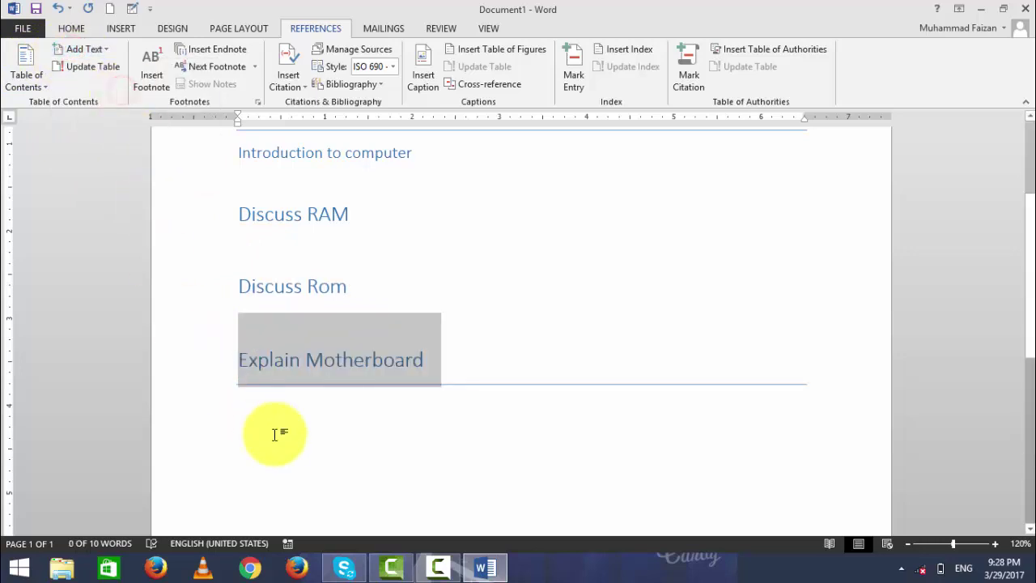
pyautogui.scroll(4, 280, 433)
pyautogui.click(272, 349)
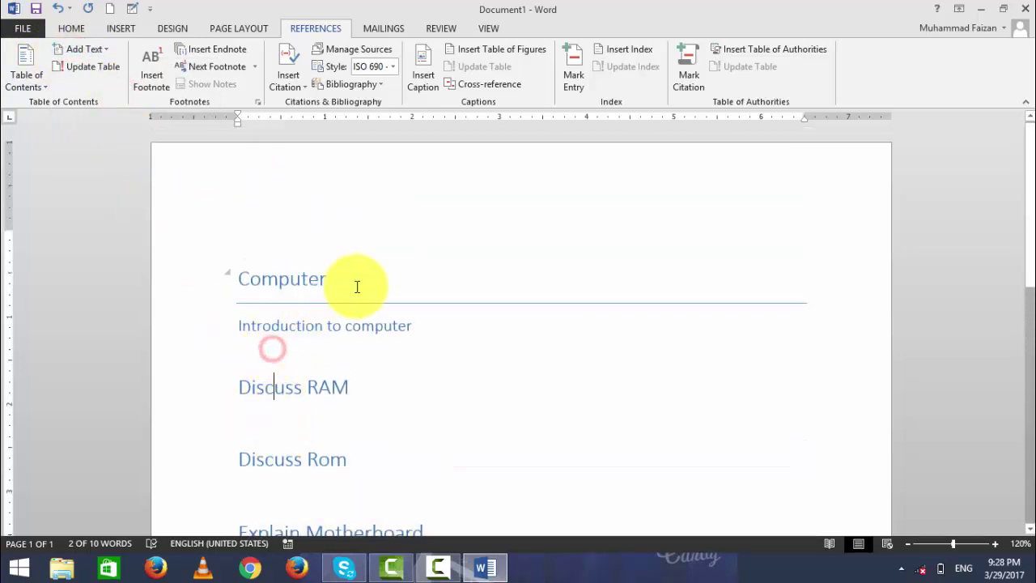
# Generate =rand() filler paragraphs under the Computer heading.
pyautogui.click(444, 319)
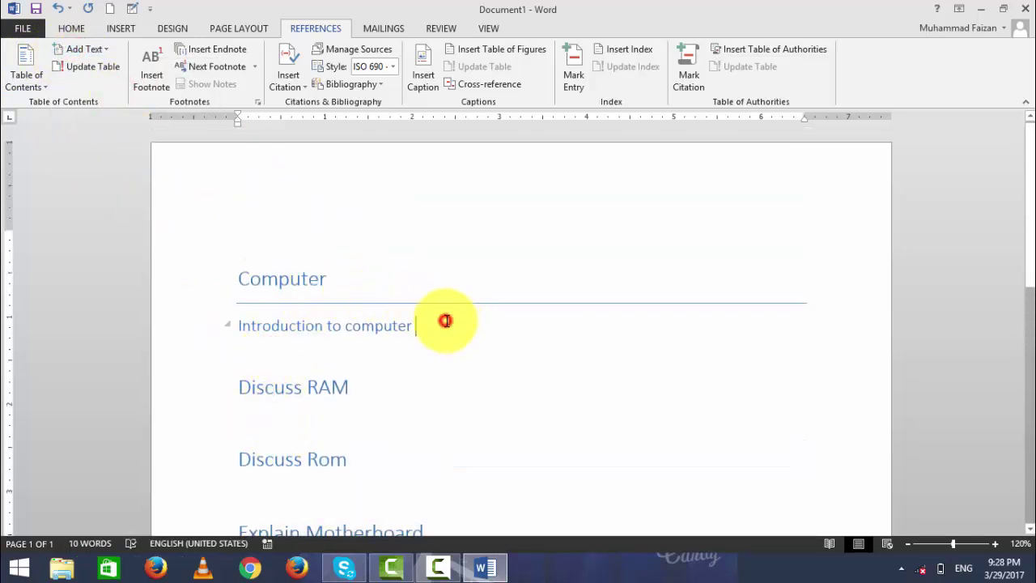
pyautogui.click(343, 275)
pyautogui.write('\\')
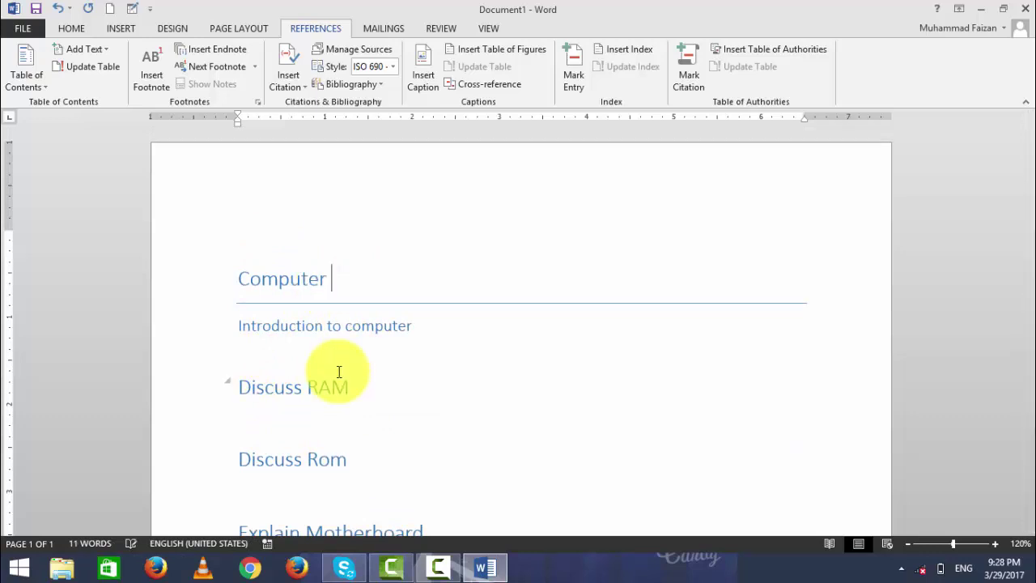
pyautogui.press('Return')
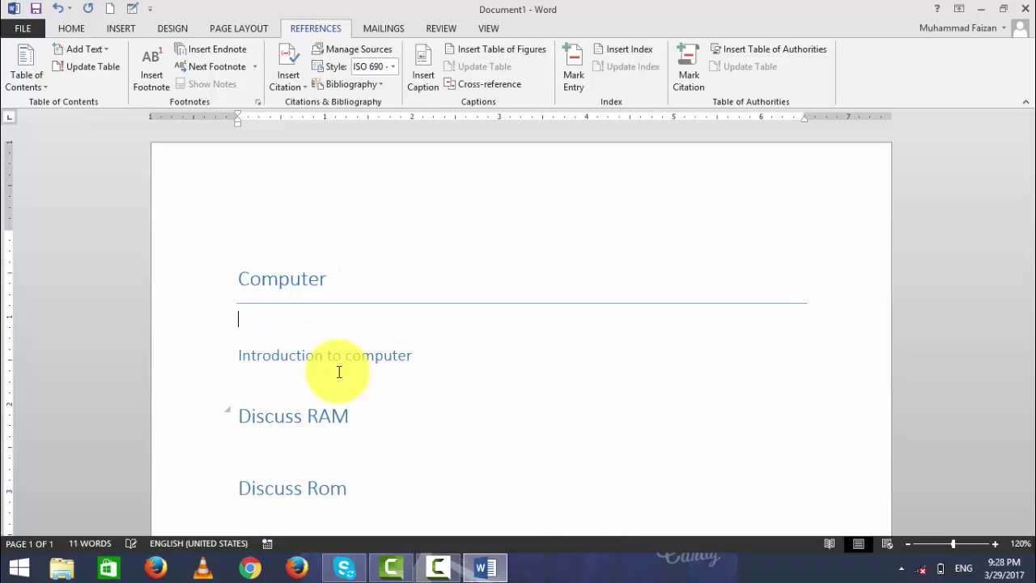
pyautogui.write('=rand(500(')
pyautogui.press('Return')
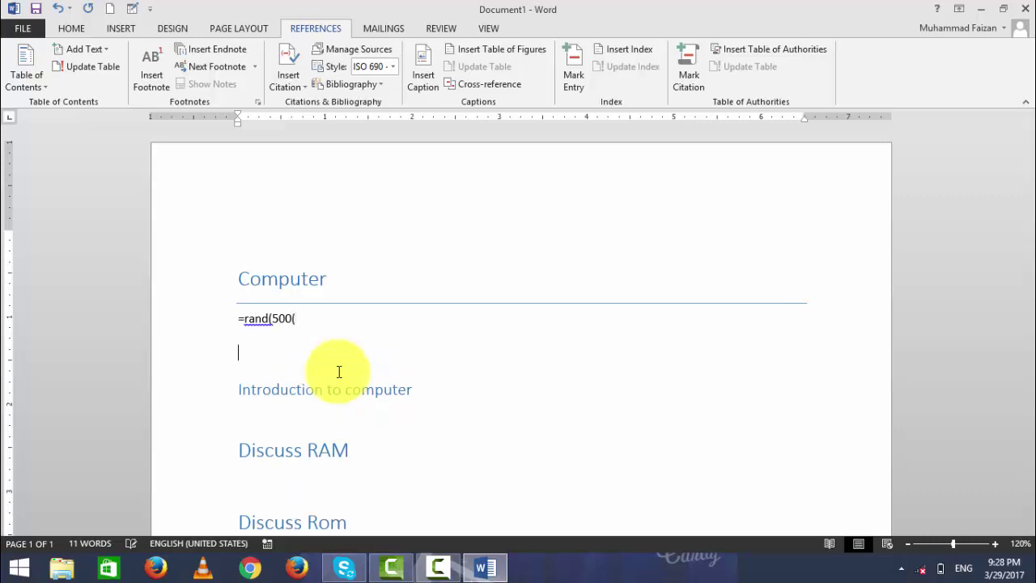
pyautogui.press('BackSpace')
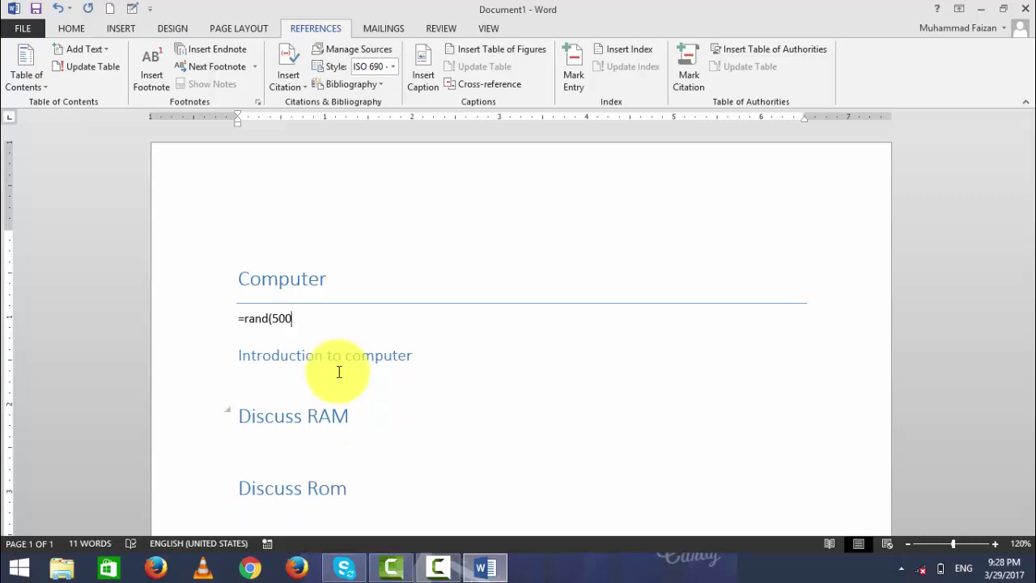
pyautogui.write(')')
pyautogui.press('Return')
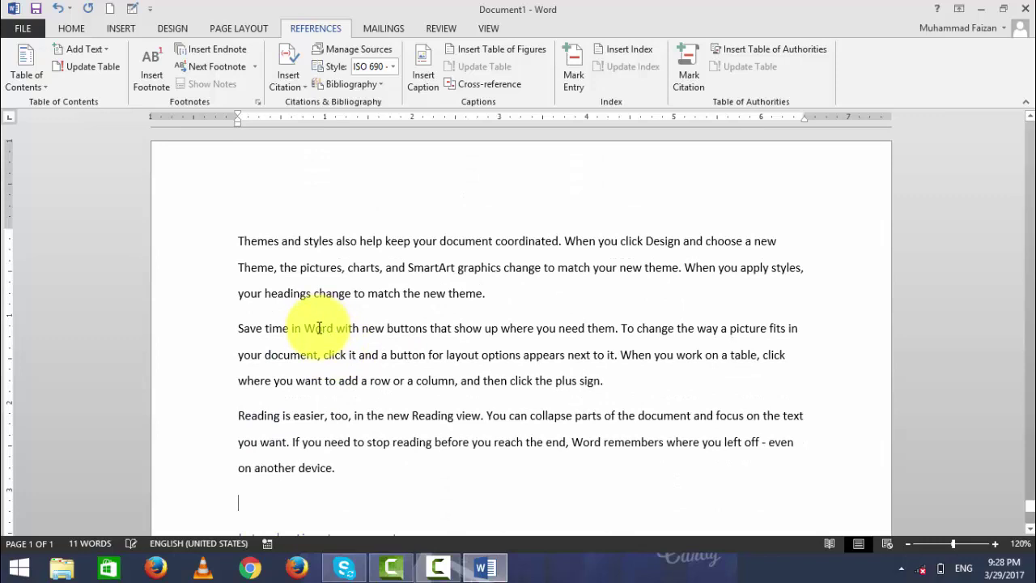
pyautogui.scroll(-5, 319, 328)
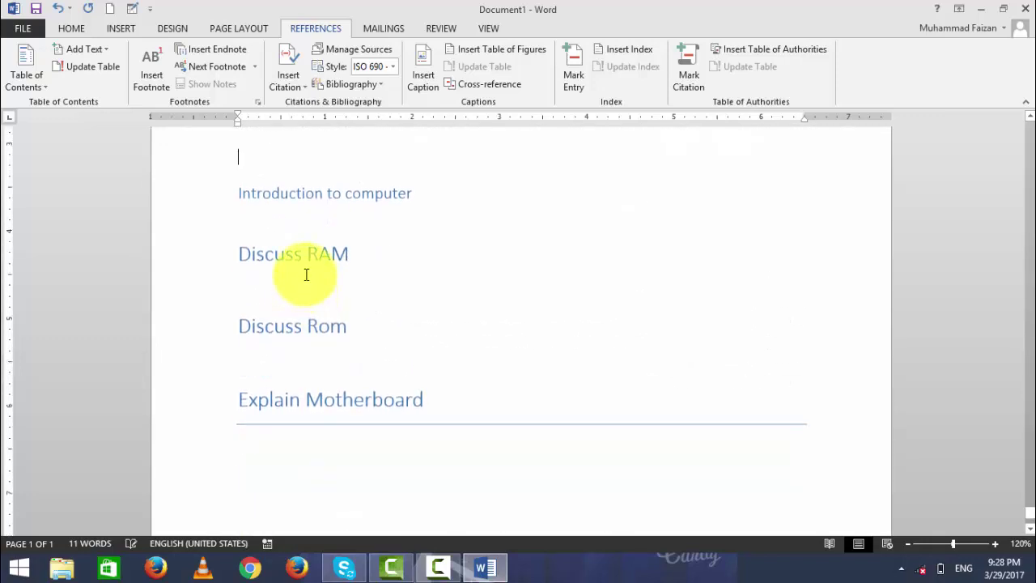
# Generate filler paragraphs under Introduction to computer and under Discuss RAM.
pyautogui.click(308, 215)
pyautogui.click(417, 194)
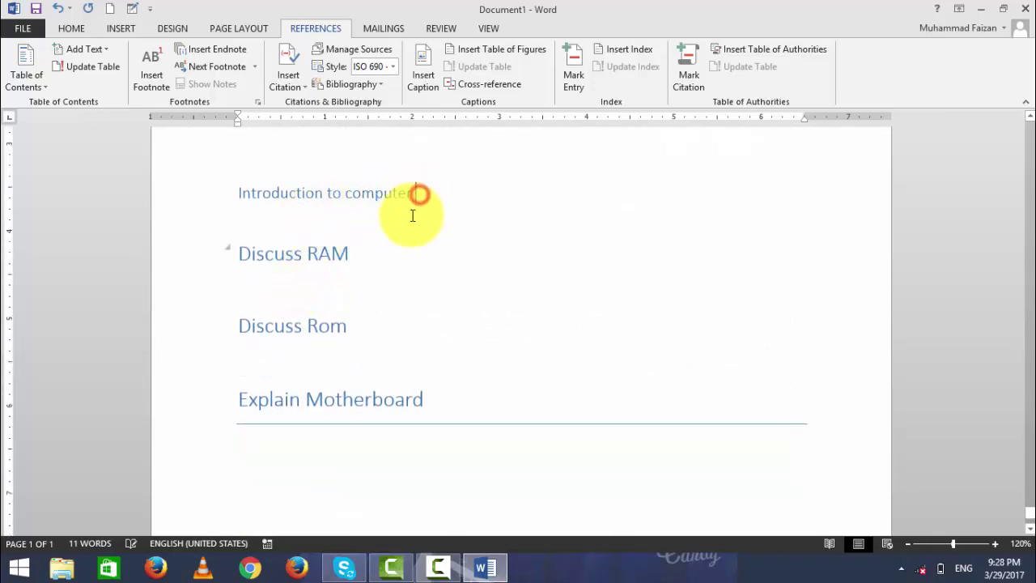
pyautogui.press('Return')
pyautogui.press('BackSpace')
pyautogui.press('Return')
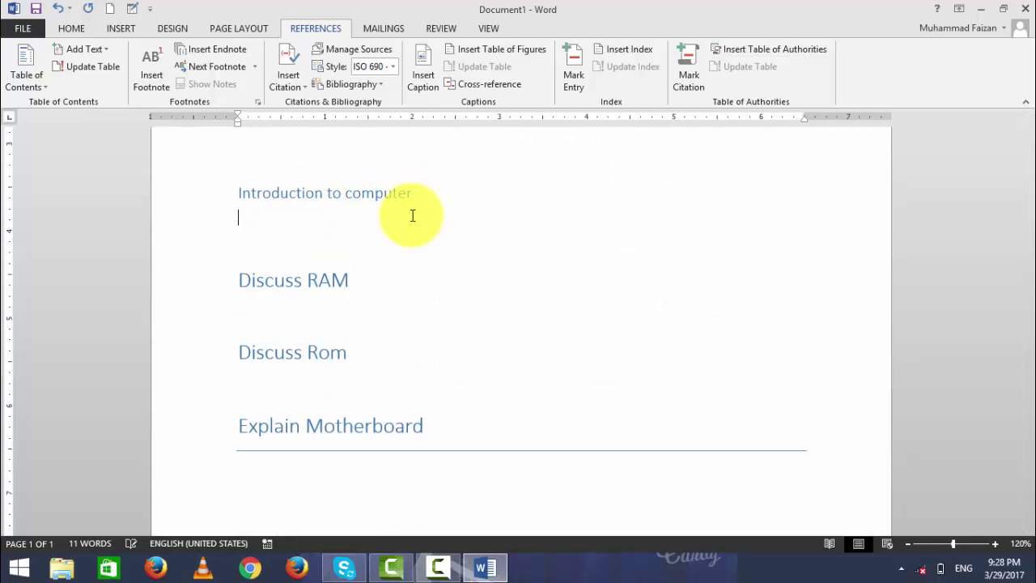
pyautogui.write('=rand(')
pyautogui.press('Return')
pyautogui.write('400)')
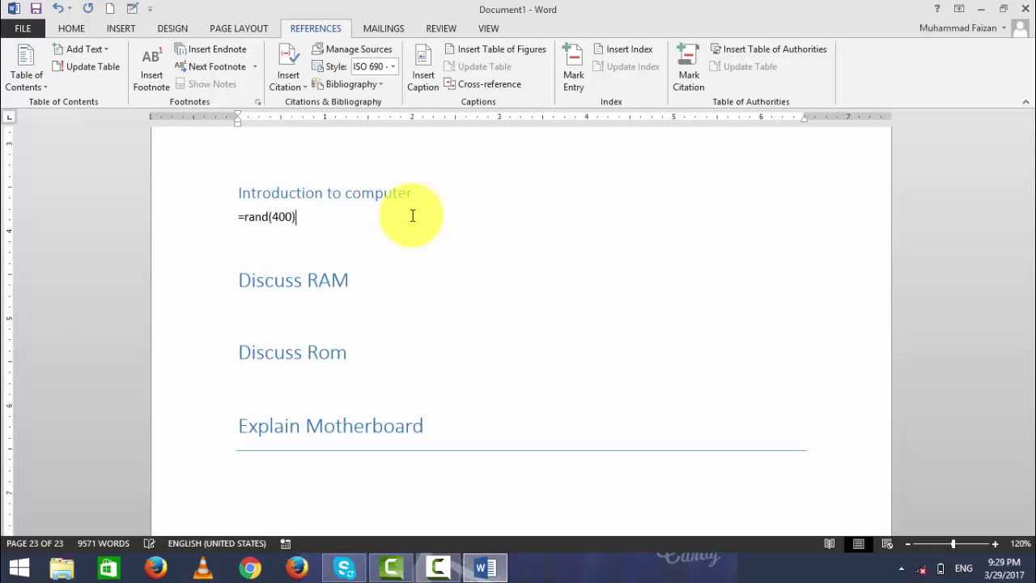
pyautogui.press('Return')
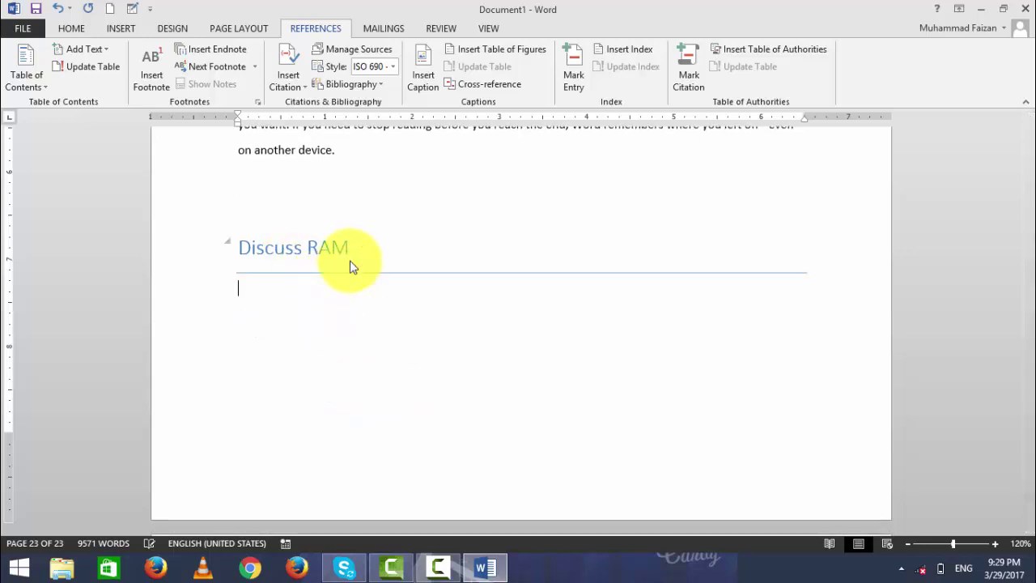
pyautogui.write('=rand')
pyautogui.write('(')
pyautogui.write(')')
pyautogui.press('Return')
# Generate filler paragraphs under Discuss Rom and Explain Motherboard, reaching 47 pages.
pyautogui.scroll(-5, 273, 190)
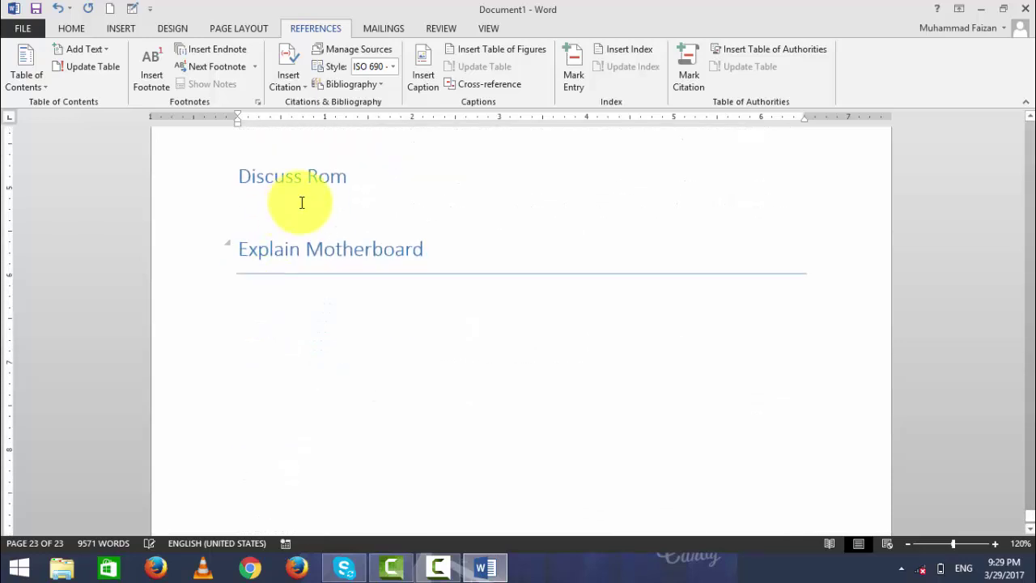
pyautogui.click(310, 208)
pyautogui.click(349, 193)
pyautogui.press('Return')
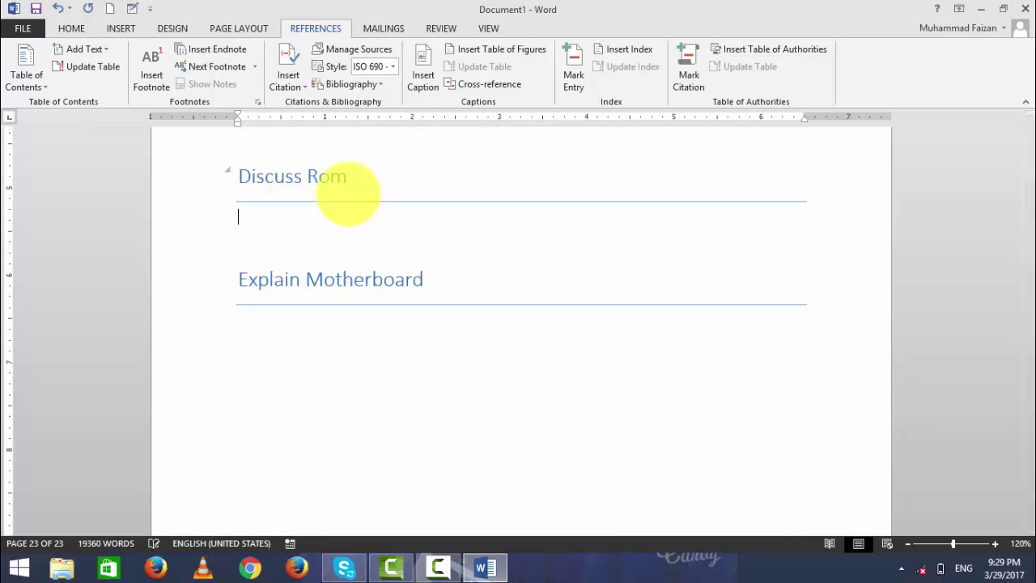
pyautogui.write('=ran')
pyautogui.write(')')
pyautogui.press('Return')
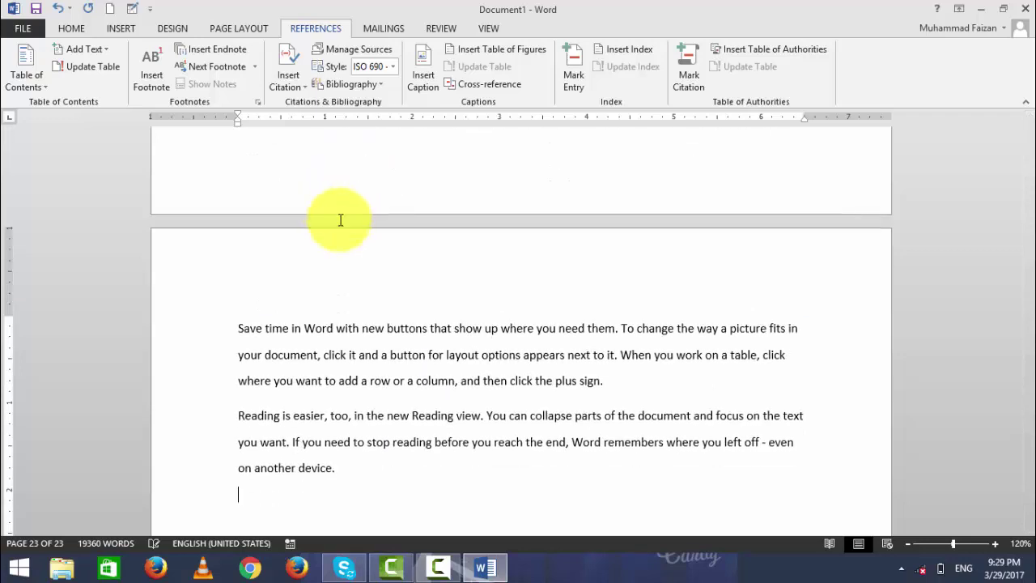
pyautogui.click(440, 191)
pyautogui.write('=rand')
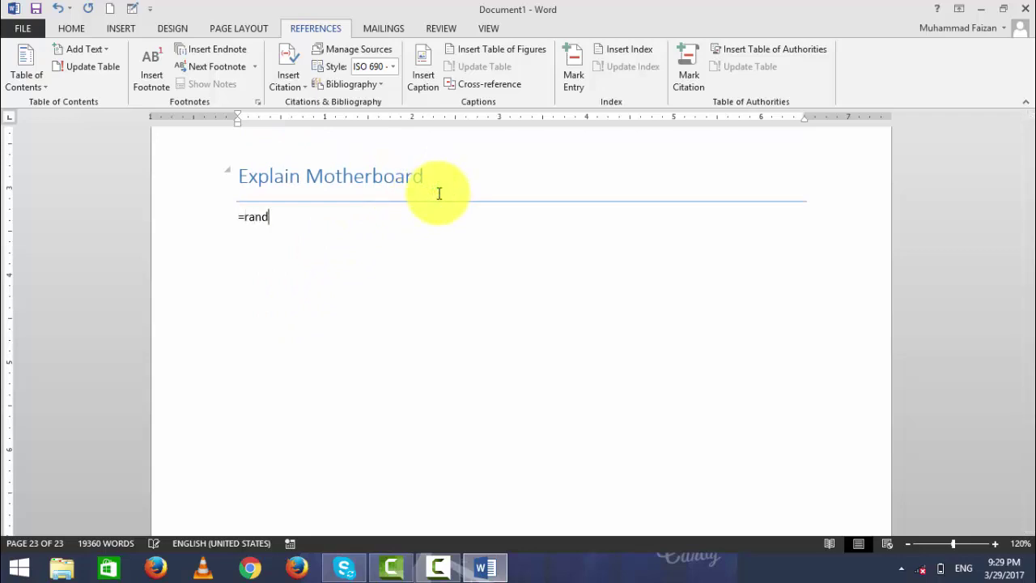
pyautogui.write('(')
pyautogui.press('Return')
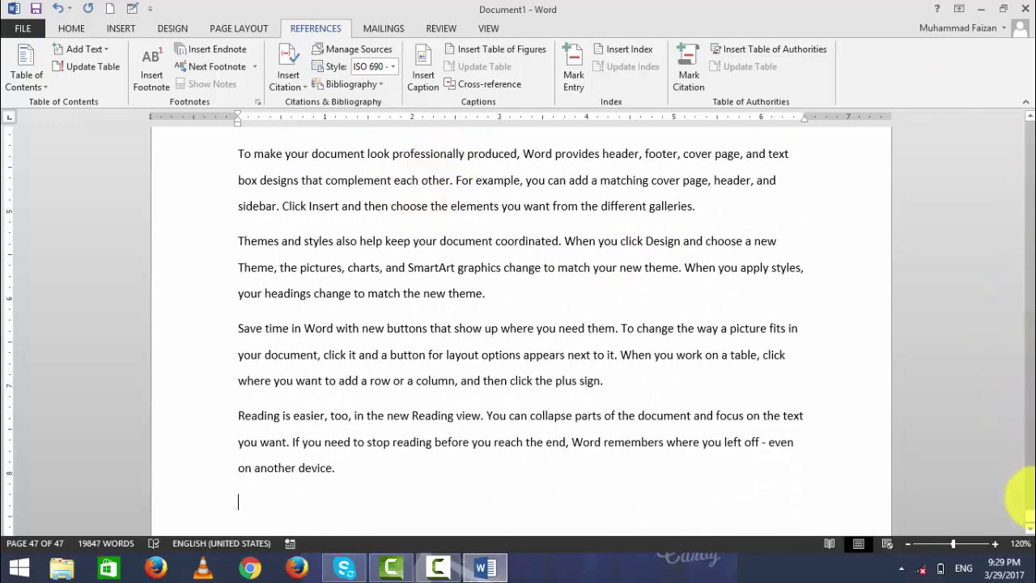
# Insert a blank page before the Computer heading.
pyautogui.moveTo(1030, 524); pyautogui.dragTo(1028, 109)
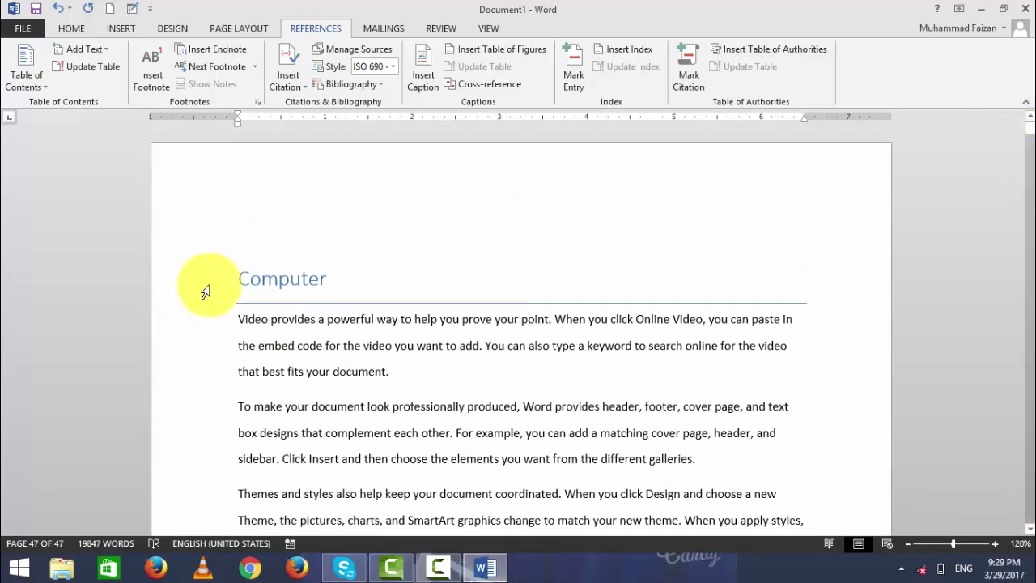
pyautogui.click(239, 282)
pyautogui.click(250, 234)
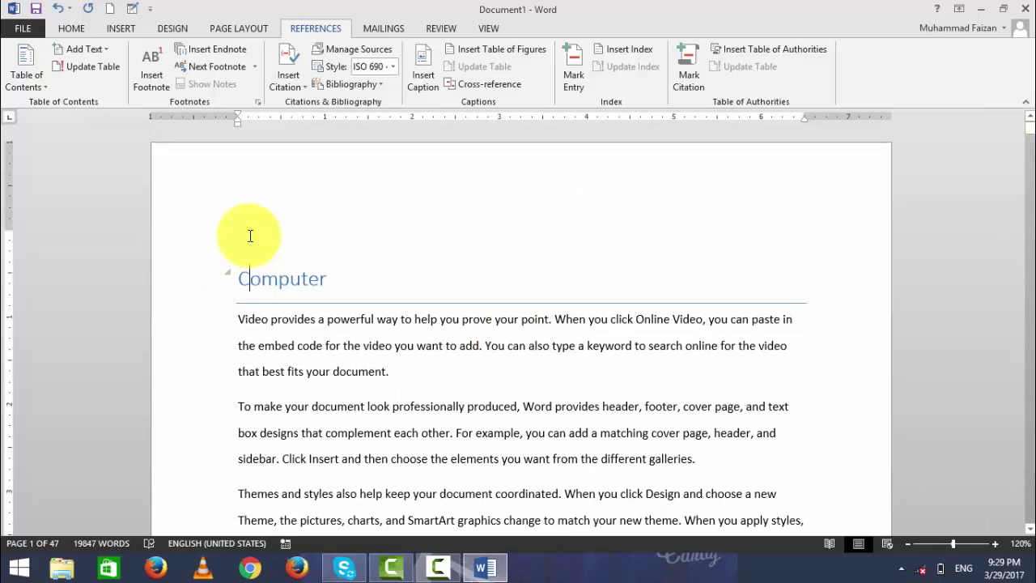
pyautogui.click(235, 283)
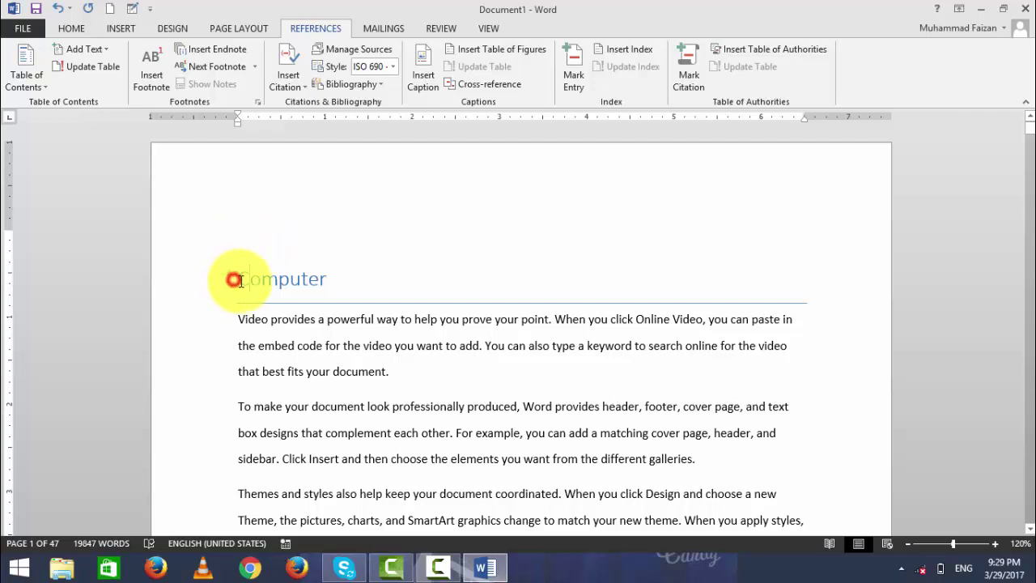
pyautogui.click(113, 28)
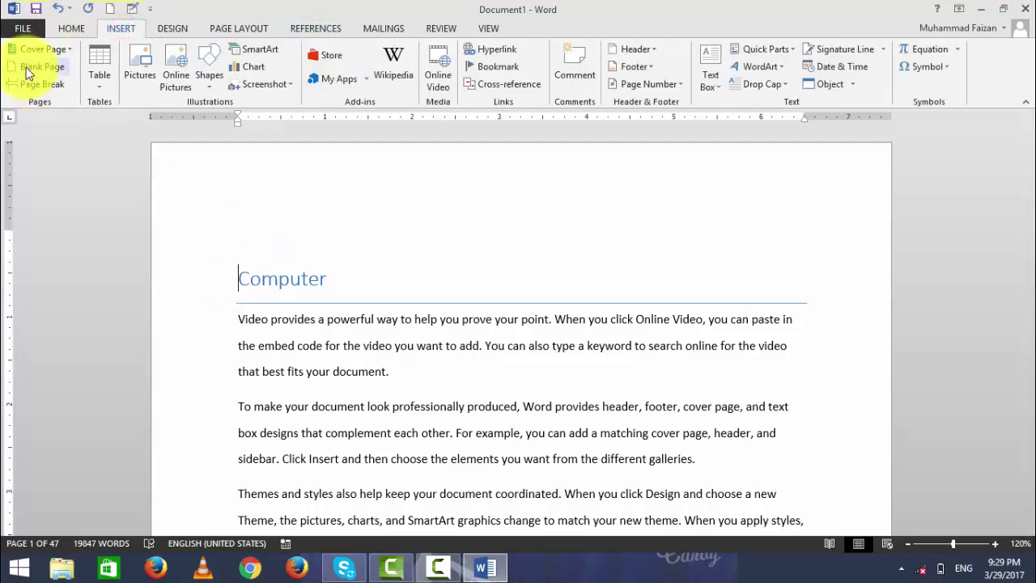
pyautogui.click(27, 66)
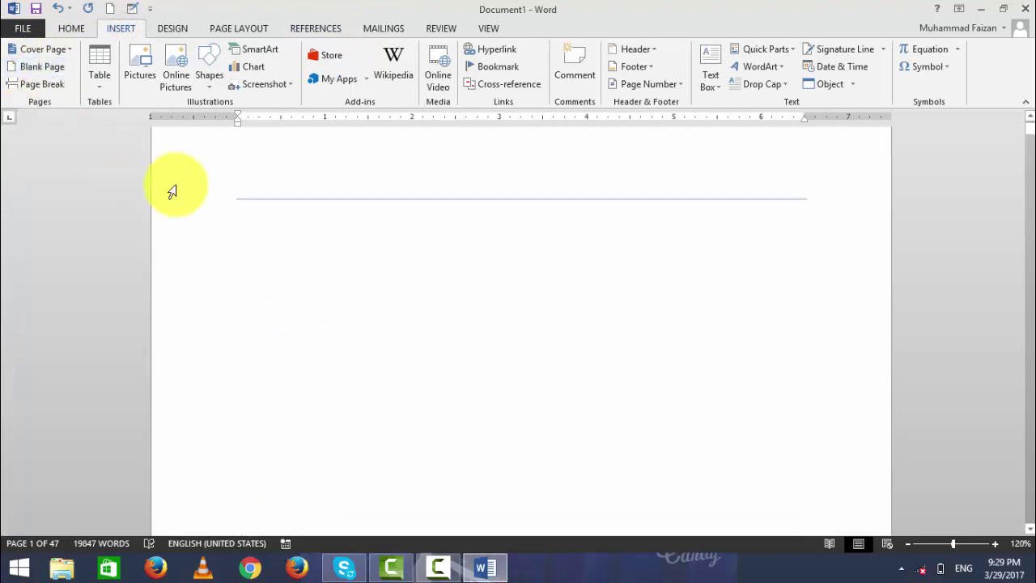
# Clear the heading formatting from the empty line on the new first page.
pyautogui.click(271, 287)
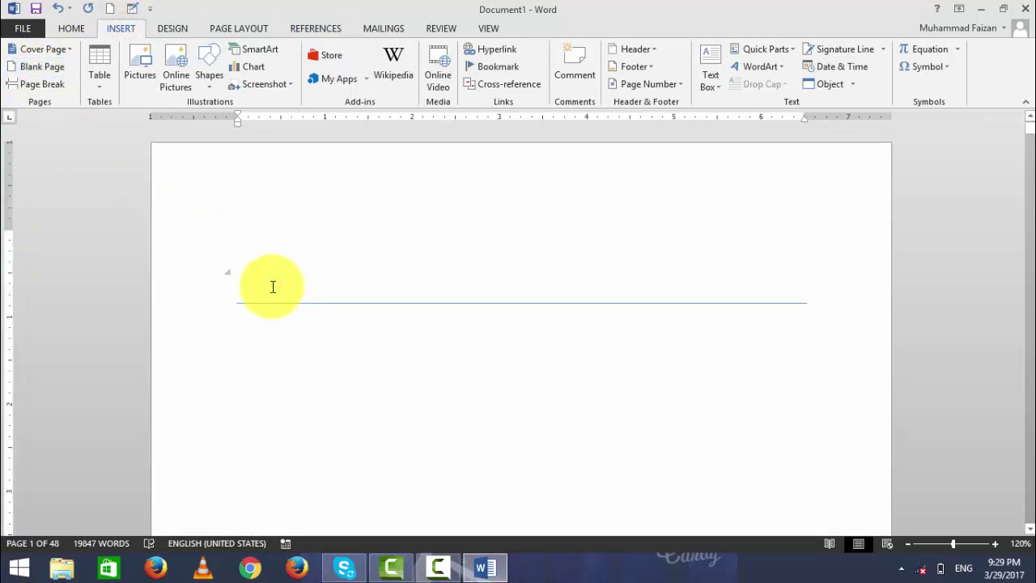
pyautogui.press('BackSpace')
pyautogui.press('BackSpace')
pyautogui.press('capslock')
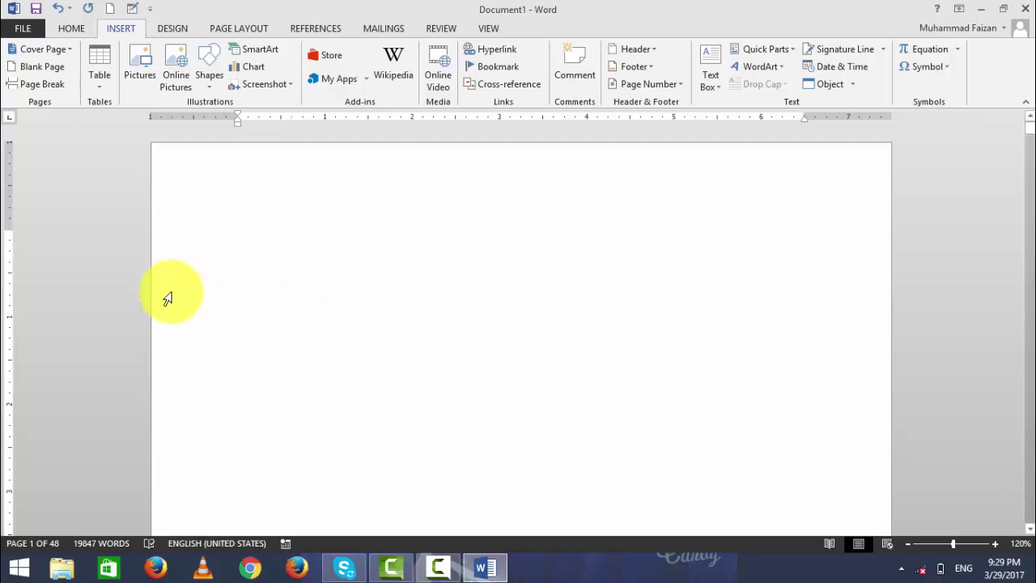
pyautogui.press('capslock')
pyautogui.scroll(-5, 213, 370)
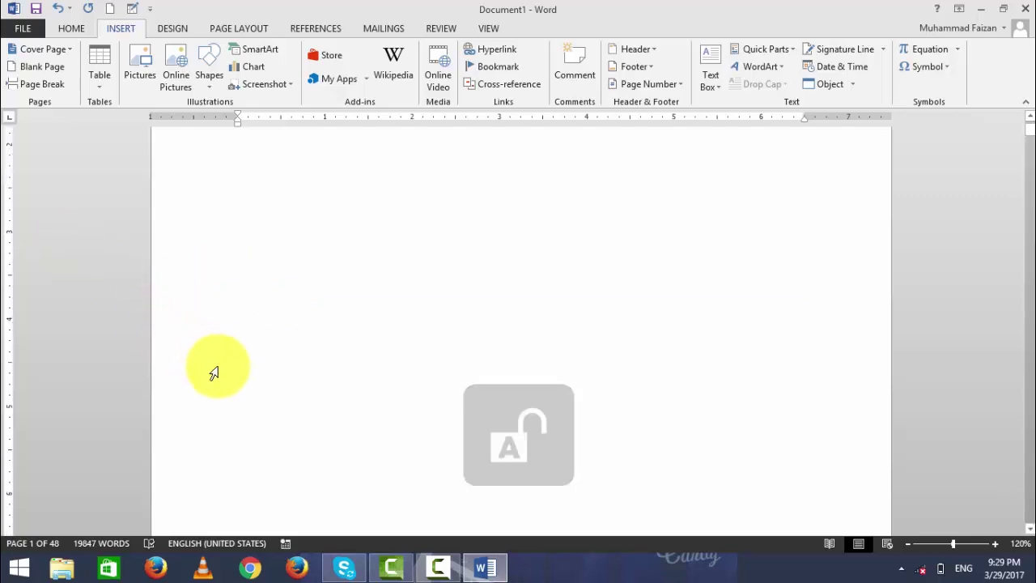
pyautogui.scroll(-5, 235, 365)
pyautogui.scroll(10, 238, 348)
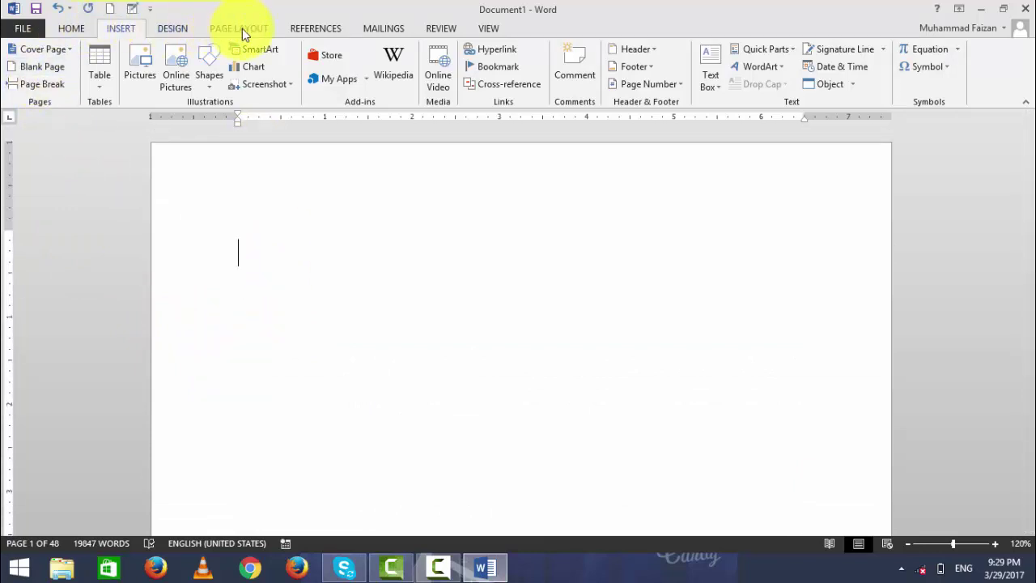
pyautogui.click(298, 29)
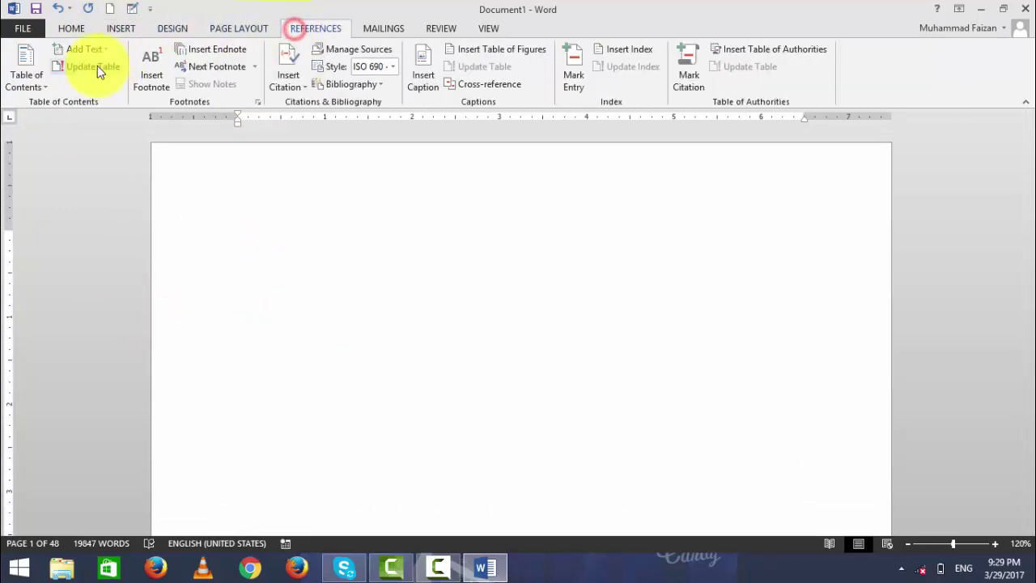
pyautogui.click(35, 68)
pyautogui.click(35, 68)
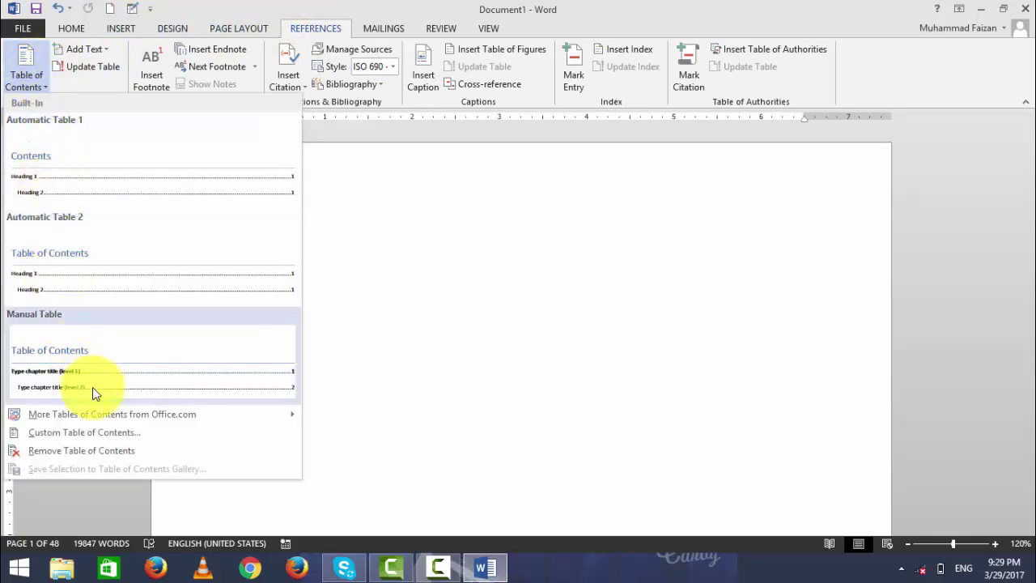
pyautogui.click(65, 283)
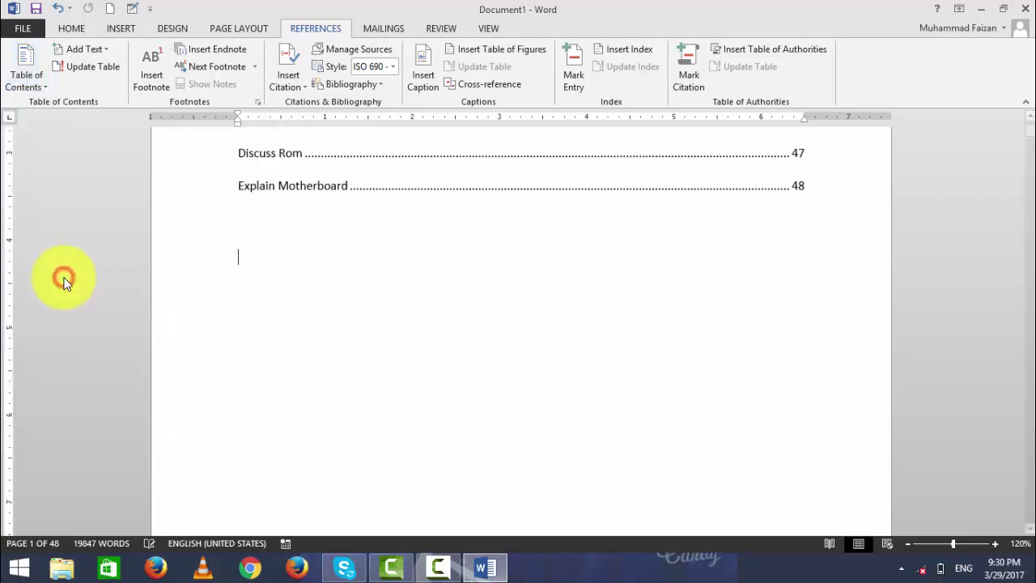
pyautogui.scroll(-1, 134, 339)
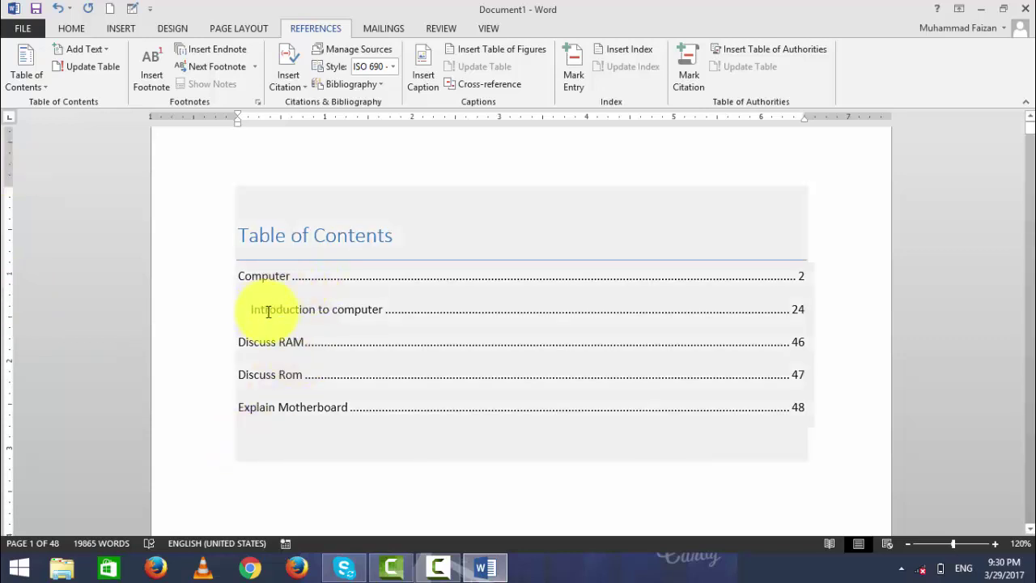
pyautogui.scroll(-2, 292, 364)
pyautogui.scroll(-6, 285, 425)
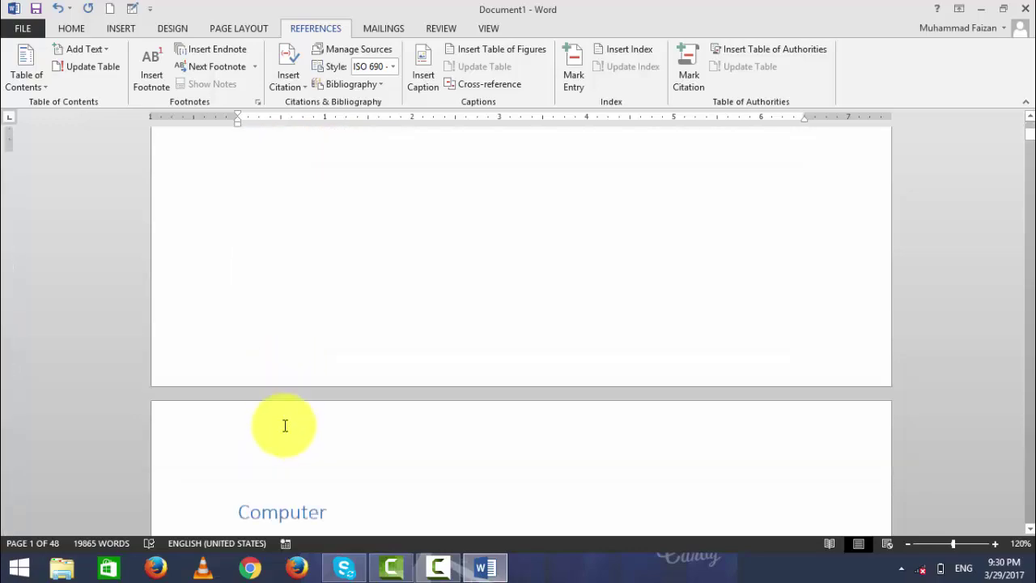
pyautogui.scroll(-5, 285, 426)
pyautogui.scroll(-5, 267, 428)
pyautogui.scroll(-5, 267, 425)
pyautogui.scroll(-5, 276, 417)
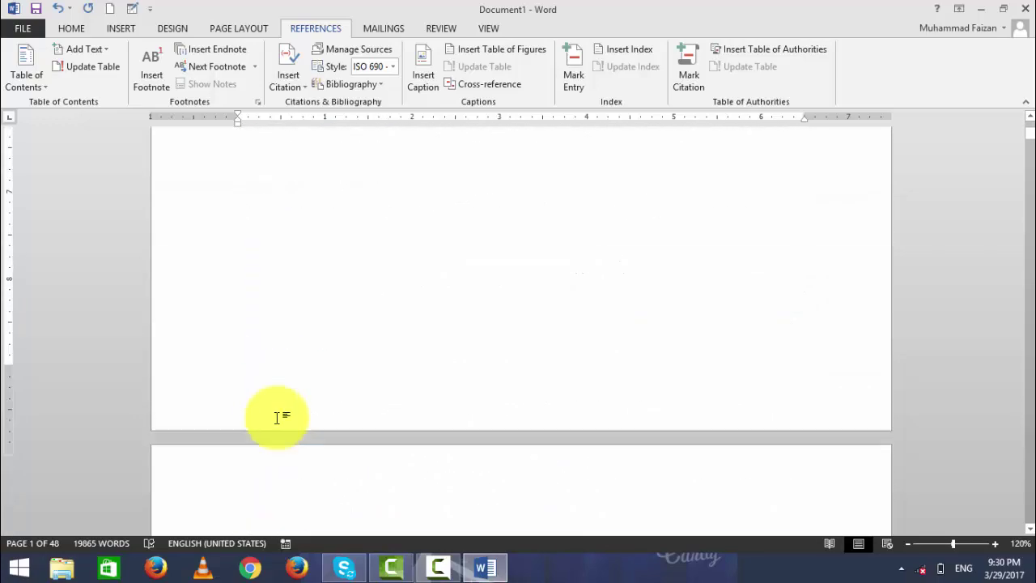
pyautogui.scroll(10, 274, 414)
pyautogui.scroll(3, 226, 405)
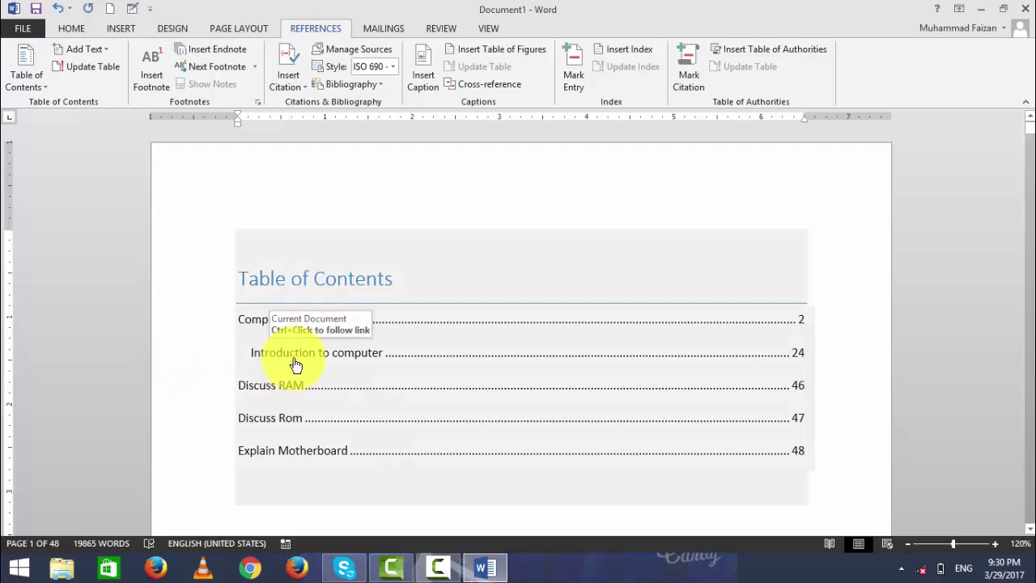
# Add a Discuss HDD paragraph before 'Save time in Word' in Introduction to computer.
pyautogui.keyDown('ctrl'); pyautogui.click(292, 354); pyautogui.keyUp('ctrl')
pyautogui.scroll(-1, 267, 332)
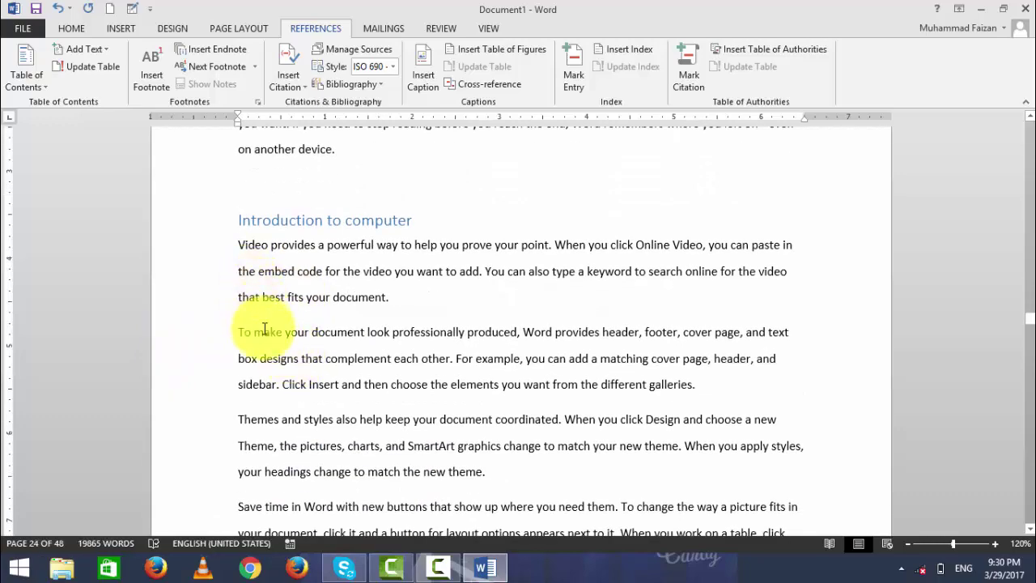
pyautogui.scroll(-2, 261, 327)
pyautogui.scroll(-2, 239, 300)
pyautogui.click(236, 293)
pyautogui.press('Return')
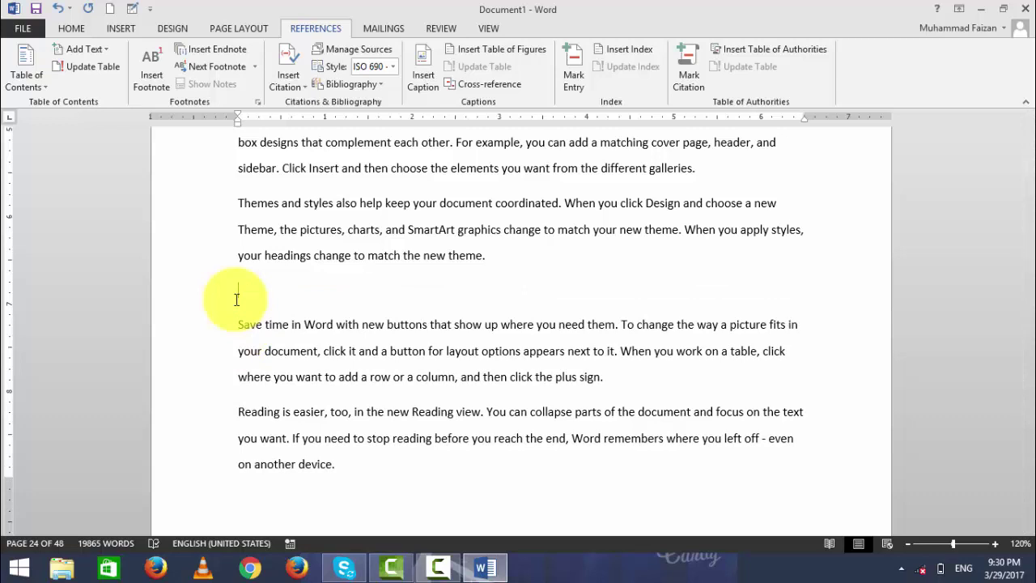
pyautogui.write('HDD')
pyautogui.press('BackSpace')
pyautogui.press('BackSpace')
pyautogui.write('uss HDD')
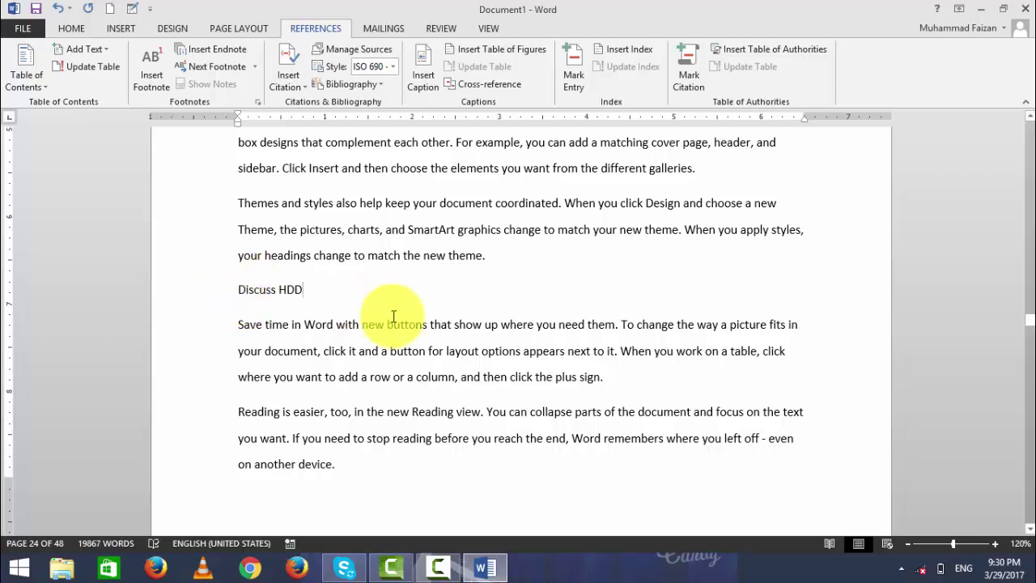
# Mark Discuss HDD as a Level 3 table-of-contents entry.
pyautogui.moveTo(359, 302); pyautogui.dragTo(215, 294)
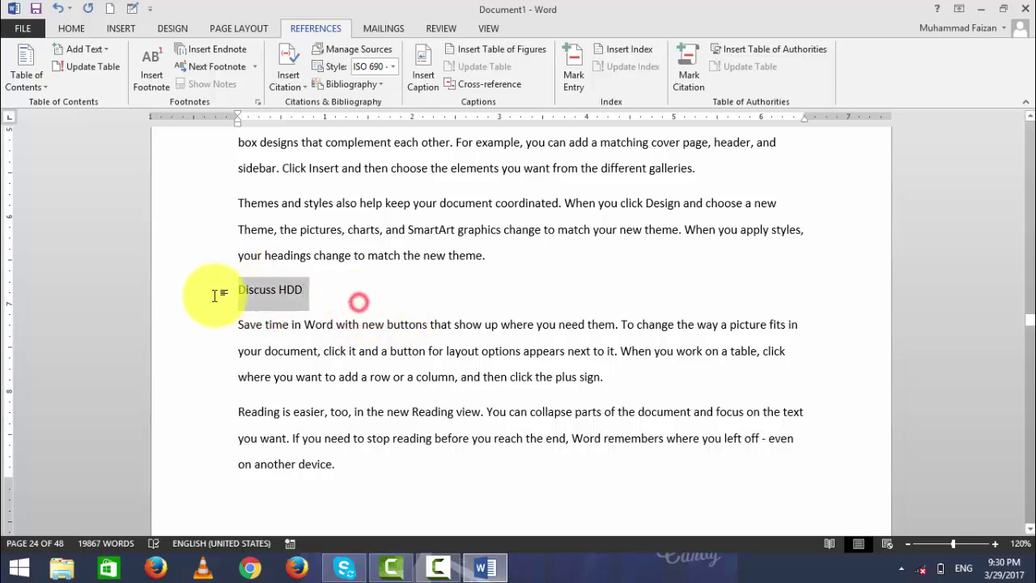
pyautogui.click(82, 47)
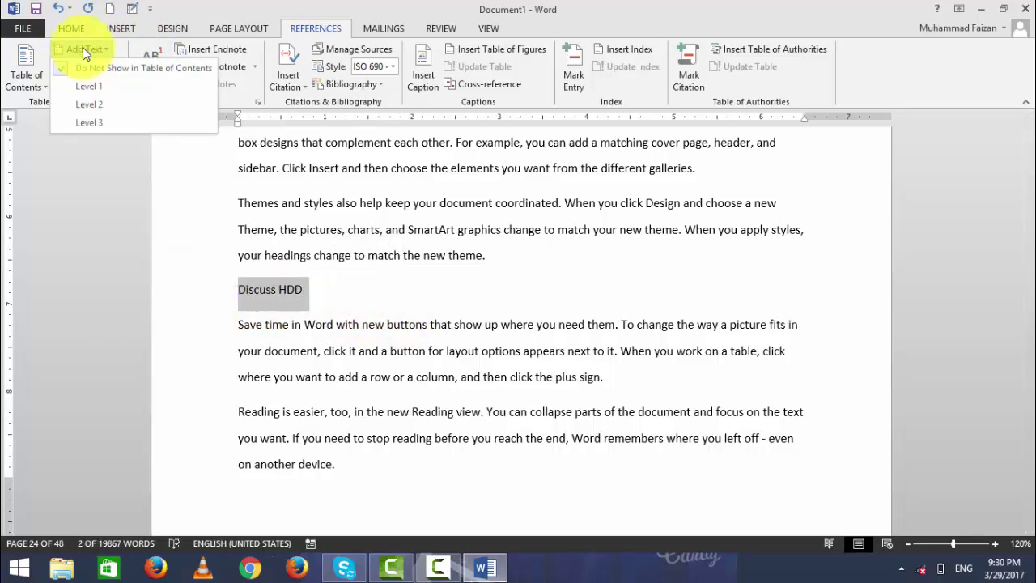
pyautogui.click(91, 130)
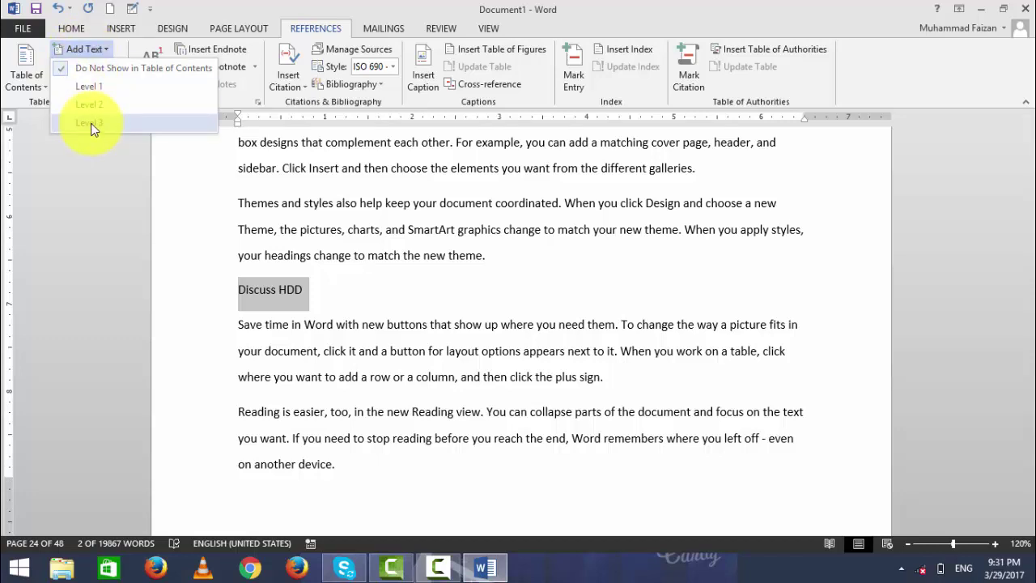
pyautogui.click(89, 123)
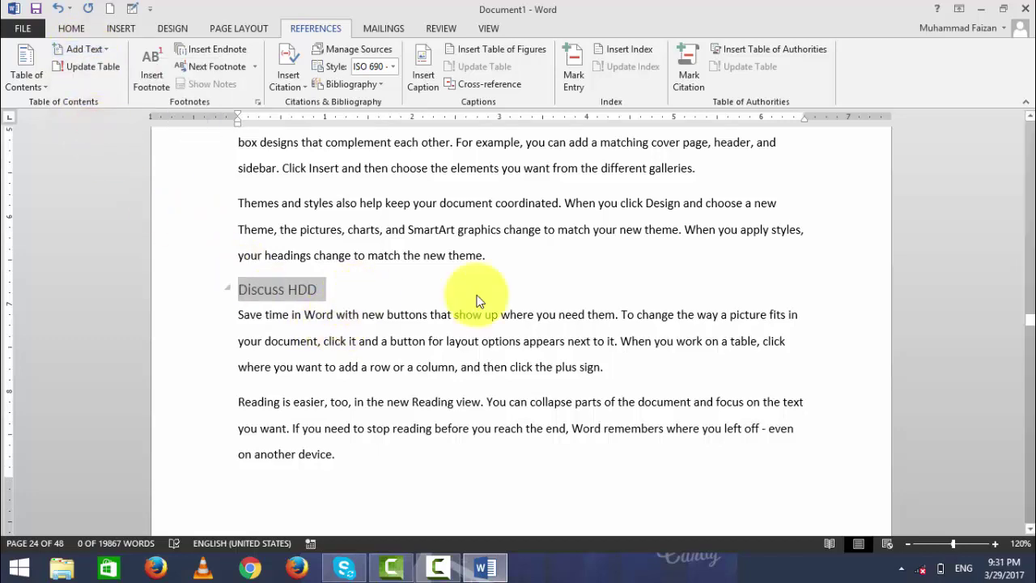
pyautogui.moveTo(1030, 320); pyautogui.dragTo(1029, 128)
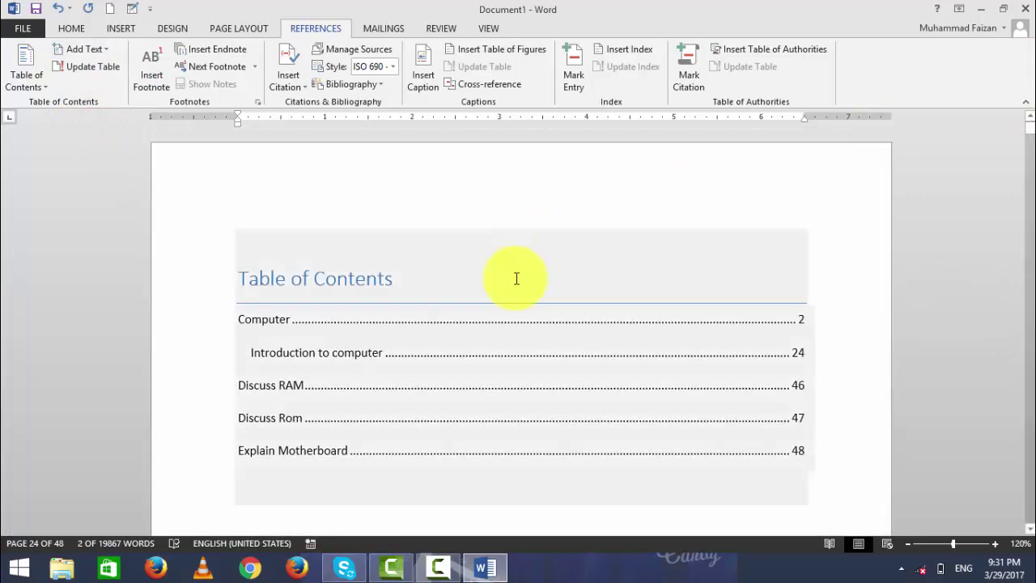
# Update the entire Table of Contents so it lists Discuss HDD on page 24.
pyautogui.click(342, 337)
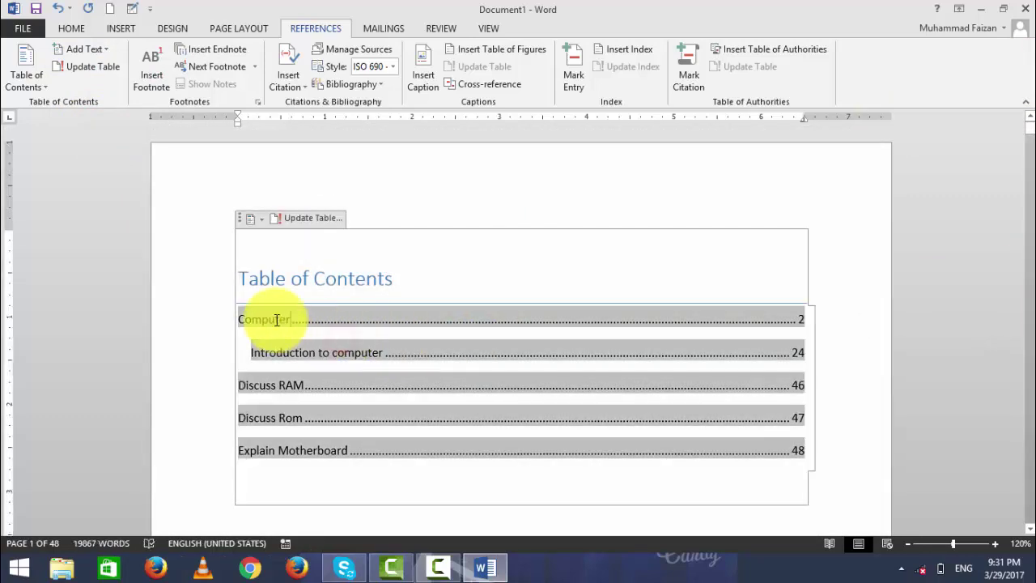
pyautogui.click(284, 250)
pyautogui.click(212, 246)
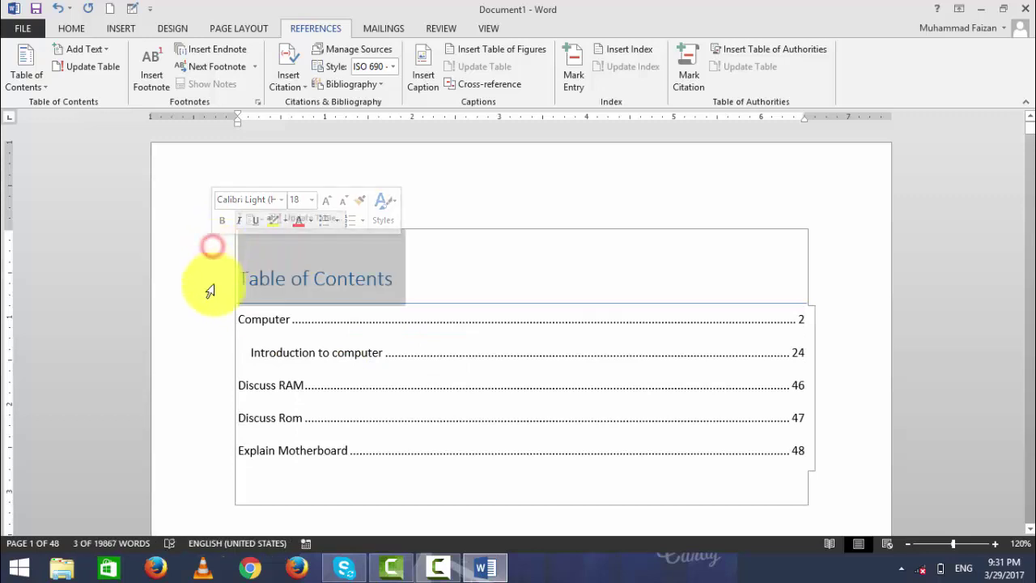
pyautogui.click(247, 270)
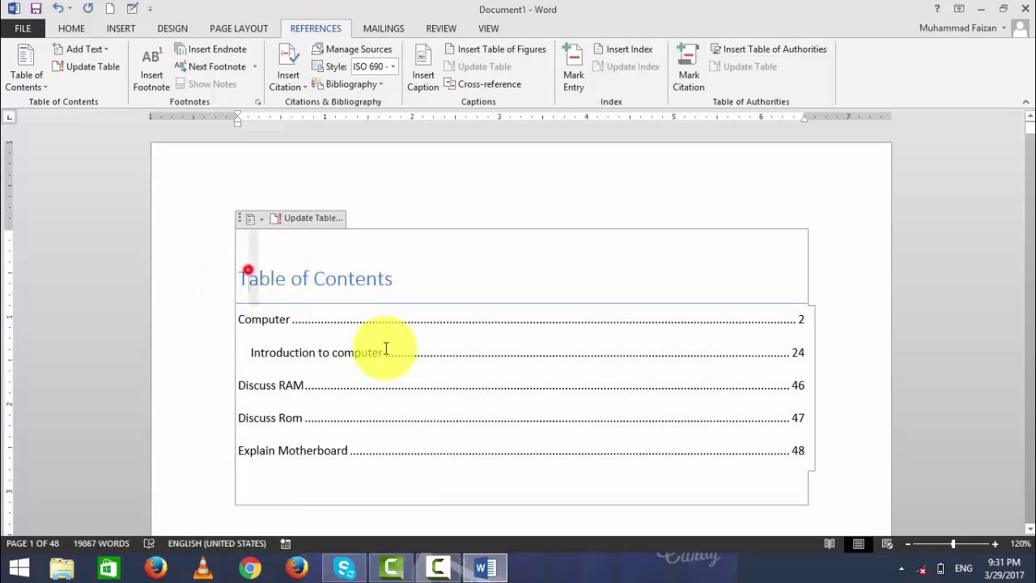
pyautogui.moveTo(385, 348); pyautogui.dragTo(551, 421)
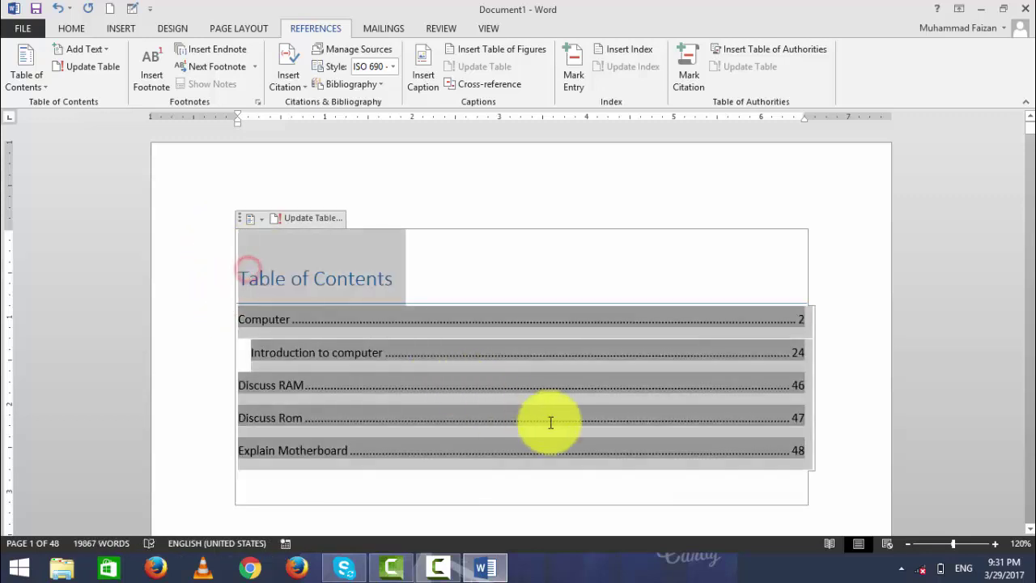
pyautogui.click(78, 69)
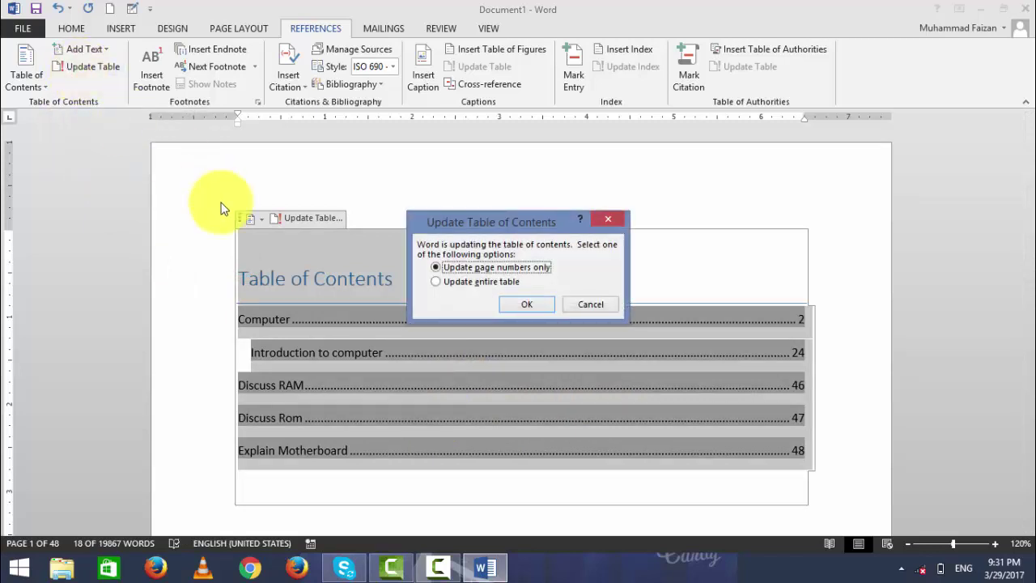
pyautogui.moveTo(490, 219); pyautogui.dragTo(481, 247)
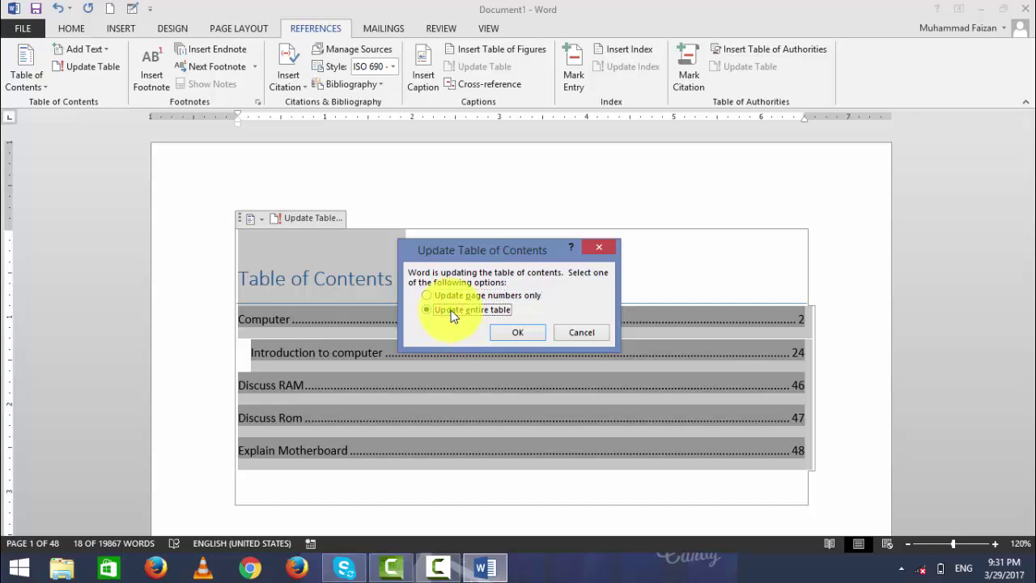
pyautogui.click(450, 310)
pyautogui.click(512, 333)
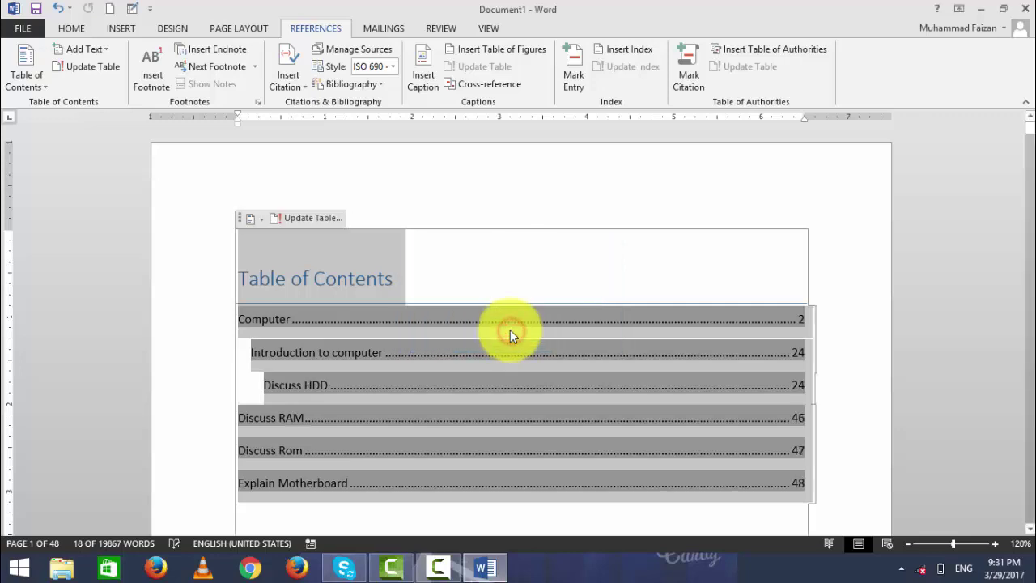
# Review the refreshed table and select the Table of Contents heading text.
pyautogui.click(494, 371)
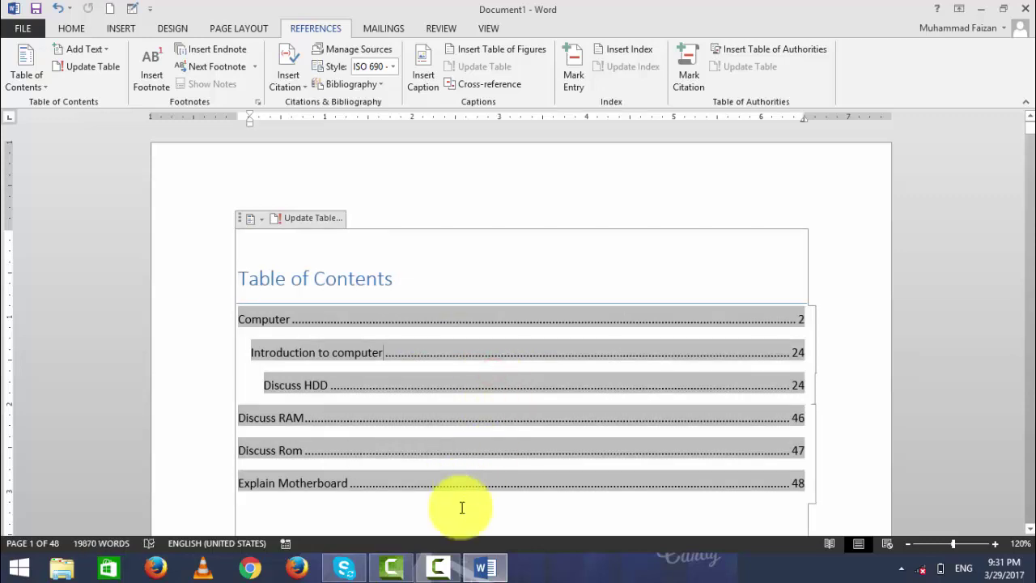
pyautogui.click(393, 253)
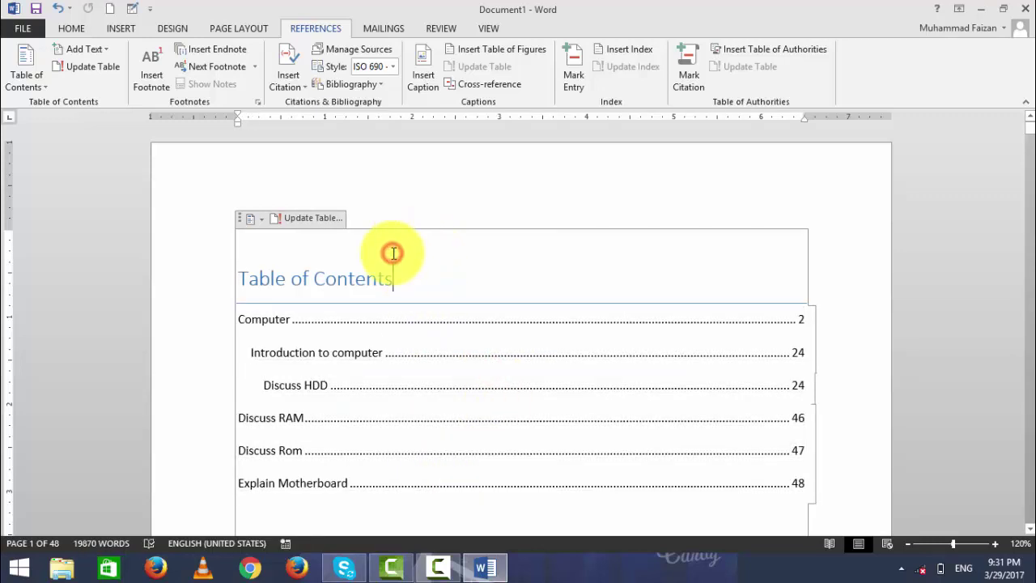
pyautogui.scroll(-1, 382, 296)
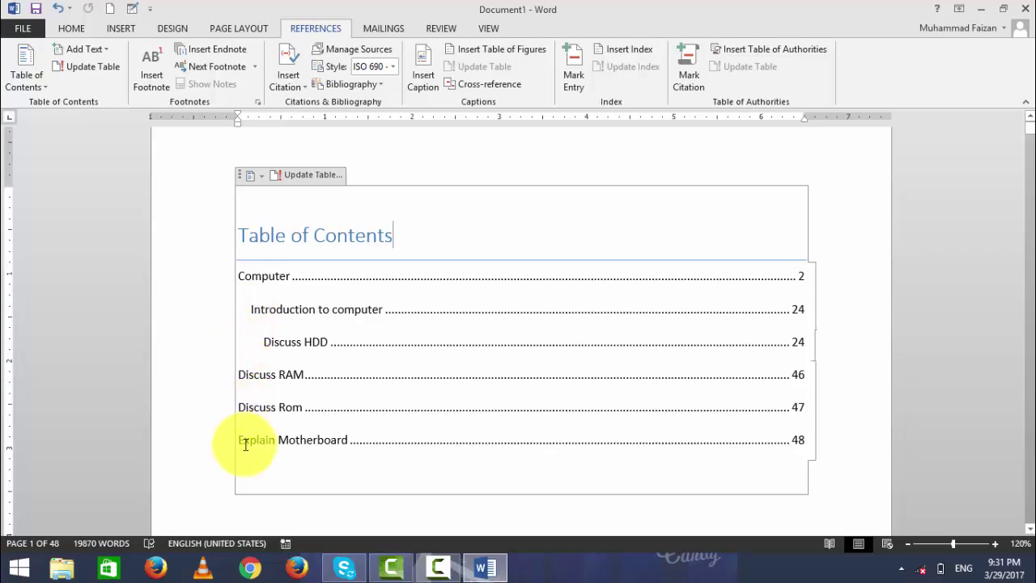
pyautogui.scroll(-2, 308, 429)
pyautogui.scroll(3, 325, 426)
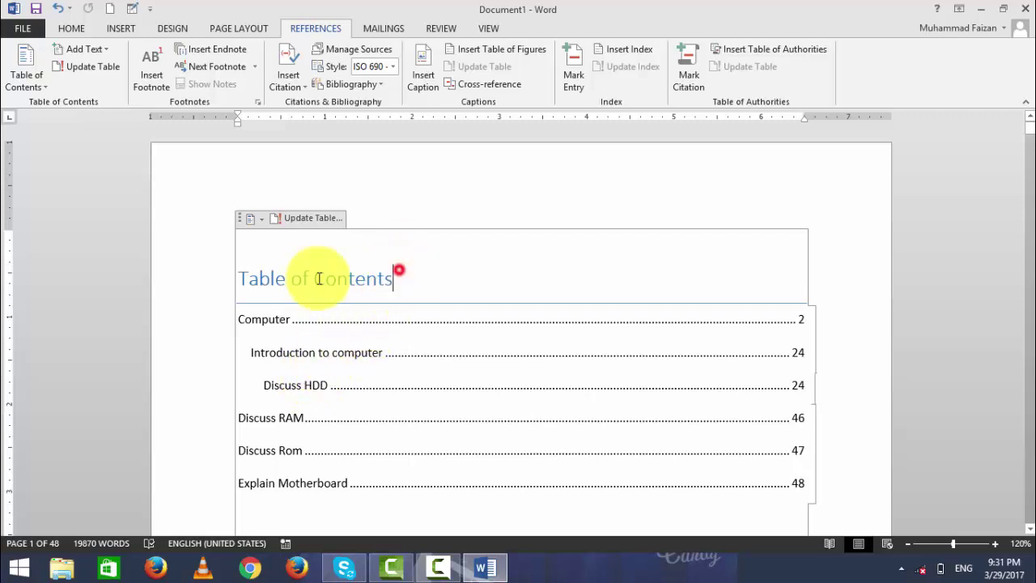
pyautogui.moveTo(396, 273); pyautogui.dragTo(223, 275)
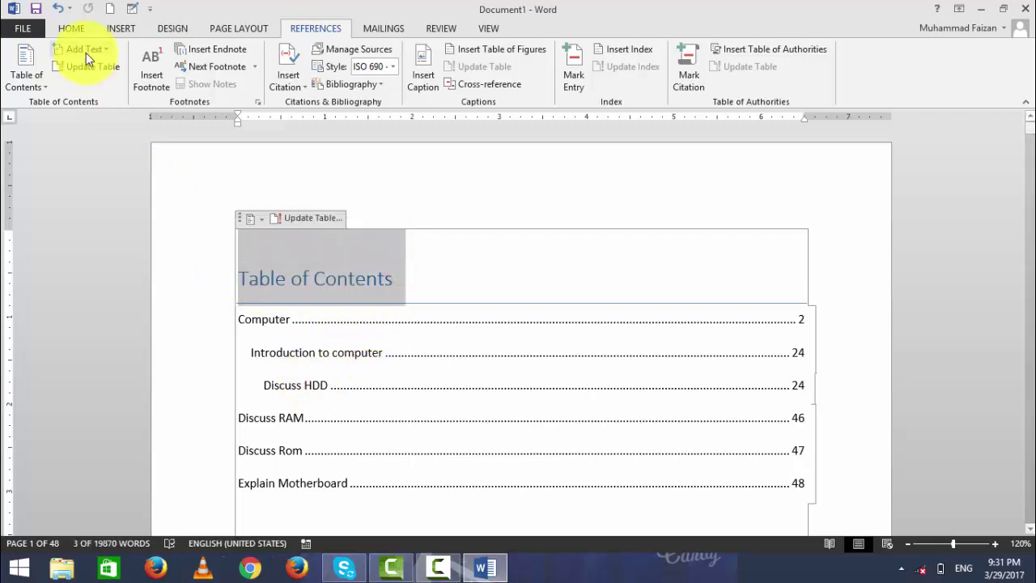
pyautogui.click(79, 28)
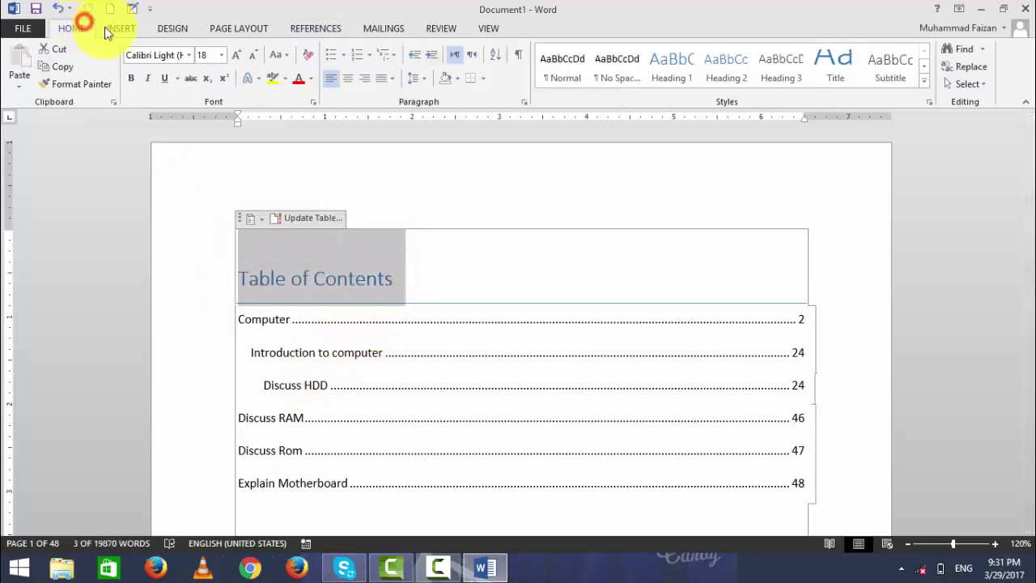
pyautogui.click(298, 79)
pyautogui.click(347, 78)
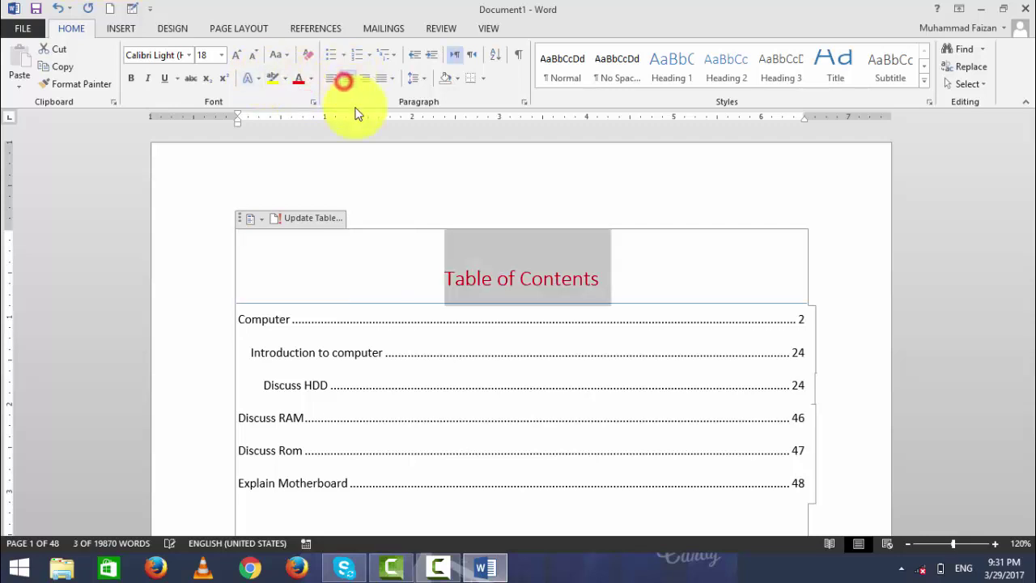
pyautogui.click(435, 251)
pyautogui.click(435, 278)
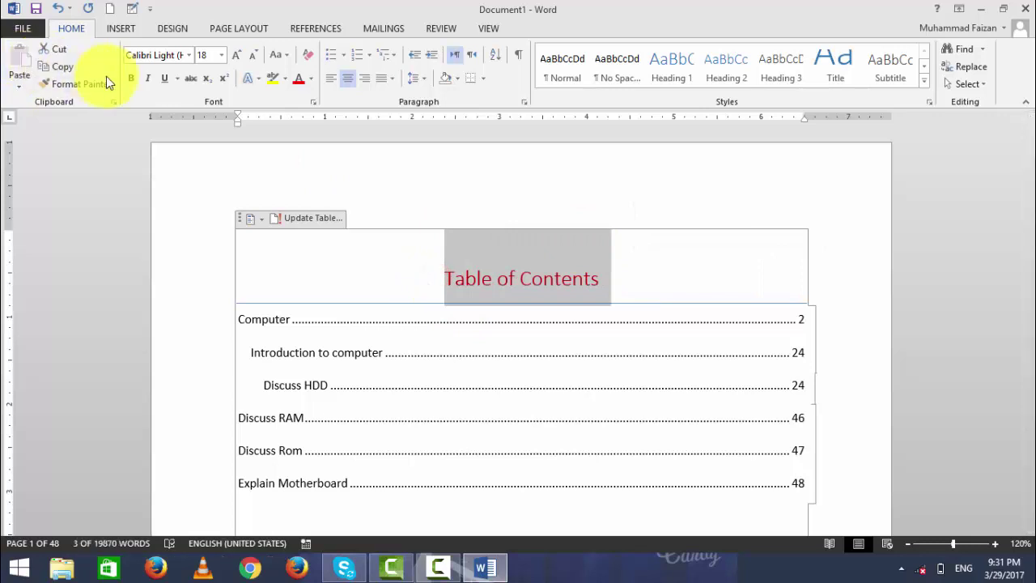
pyautogui.click(154, 55)
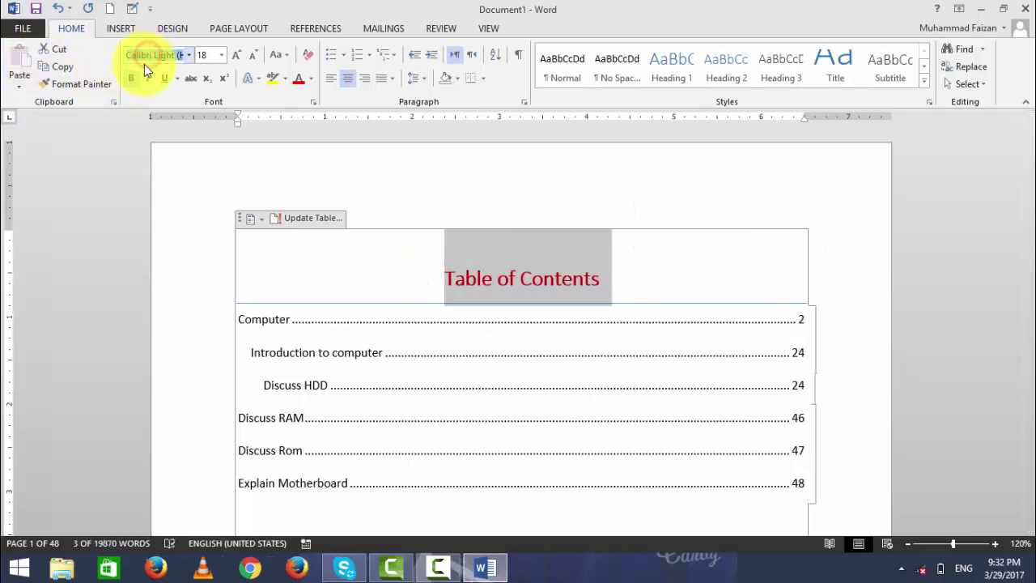
pyautogui.write('Times New Roman')
pyautogui.press('Return')
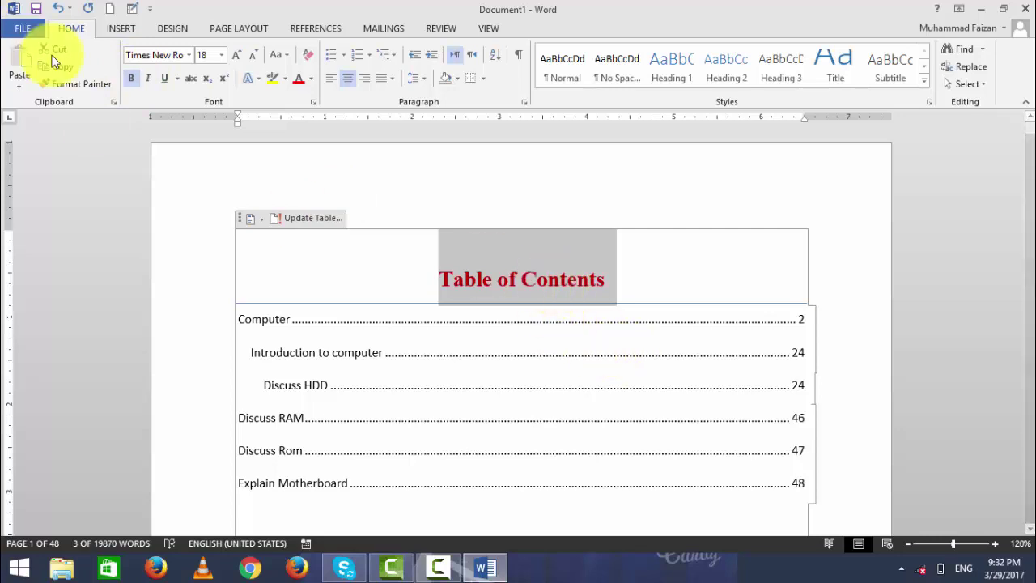
pyautogui.click(236, 56)
pyautogui.click(236, 57)
pyautogui.click(236, 57)
pyautogui.click(491, 398)
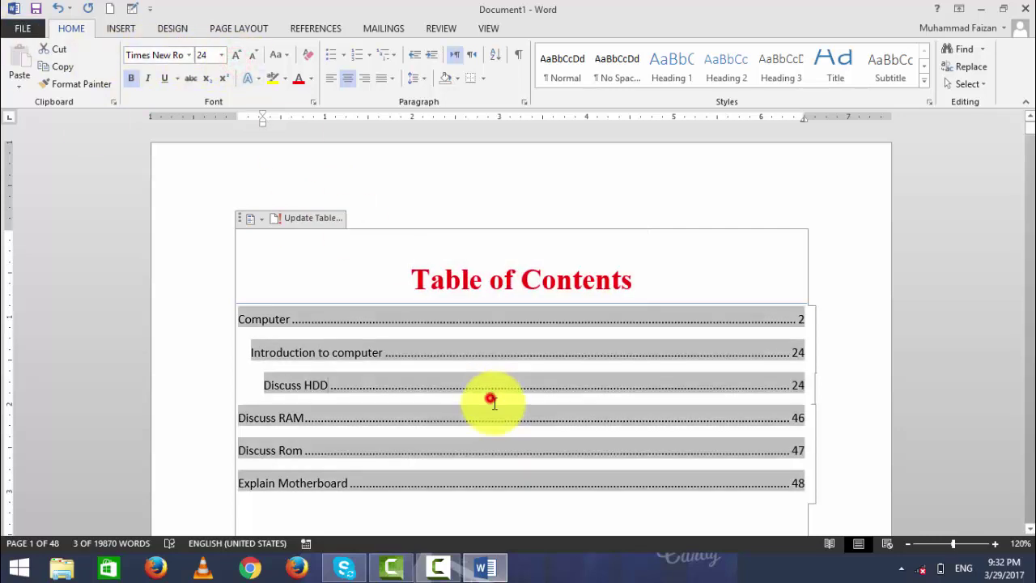
pyautogui.scroll(-5, 456, 484)
pyautogui.click(397, 430)
pyautogui.scroll(4, 398, 430)
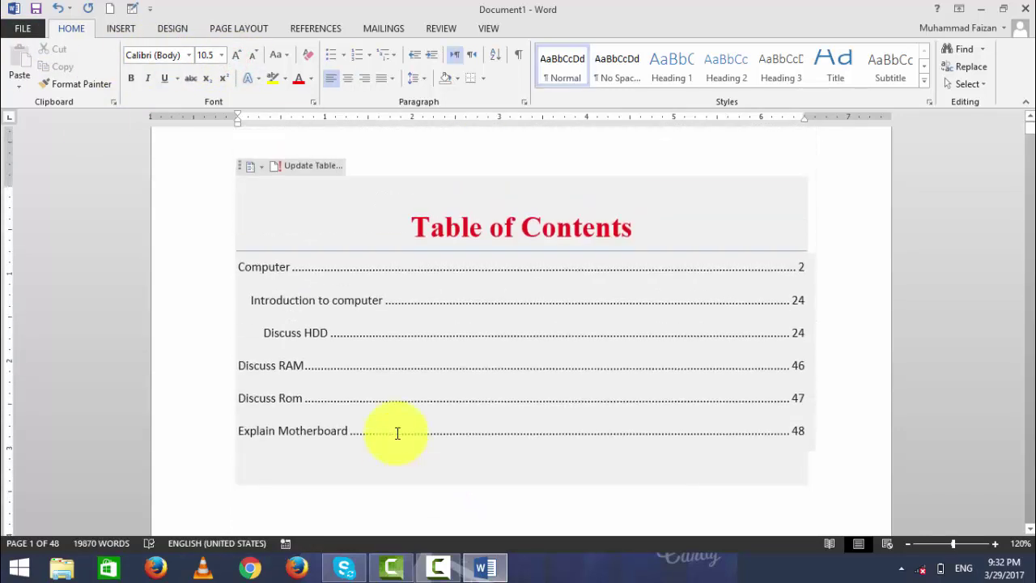
pyautogui.scroll(-1, 377, 502)
pyautogui.scroll(-1, 324, 454)
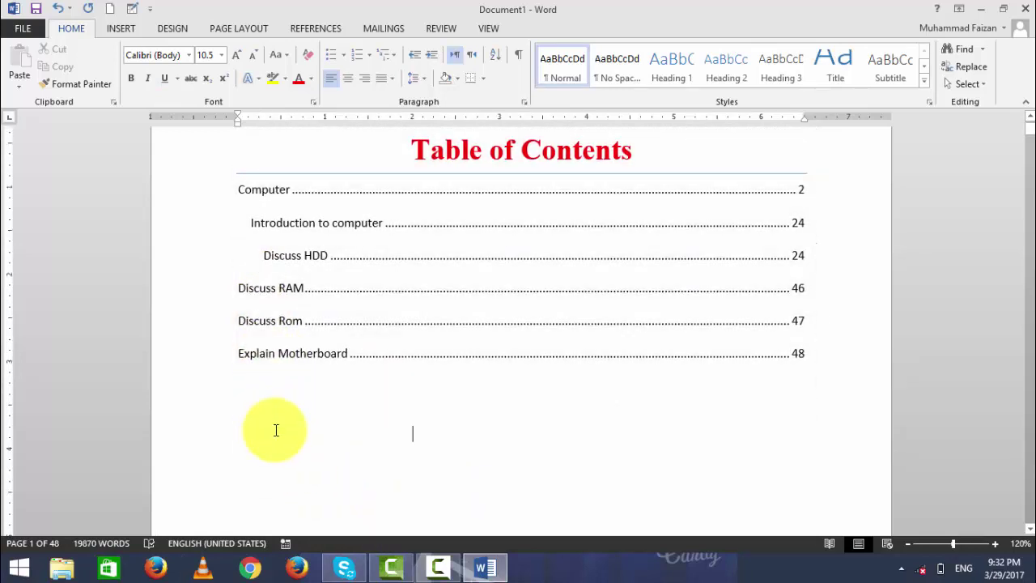
# Place the cursor on the empty line below the table of contents and show the REFERENCES tools.
pyautogui.click(276, 431)
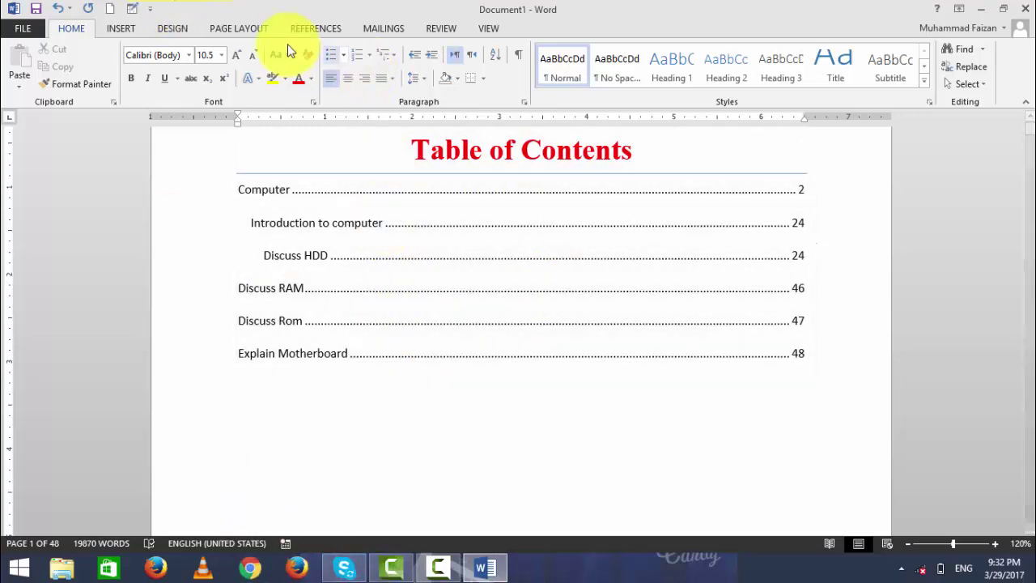
pyautogui.click(301, 28)
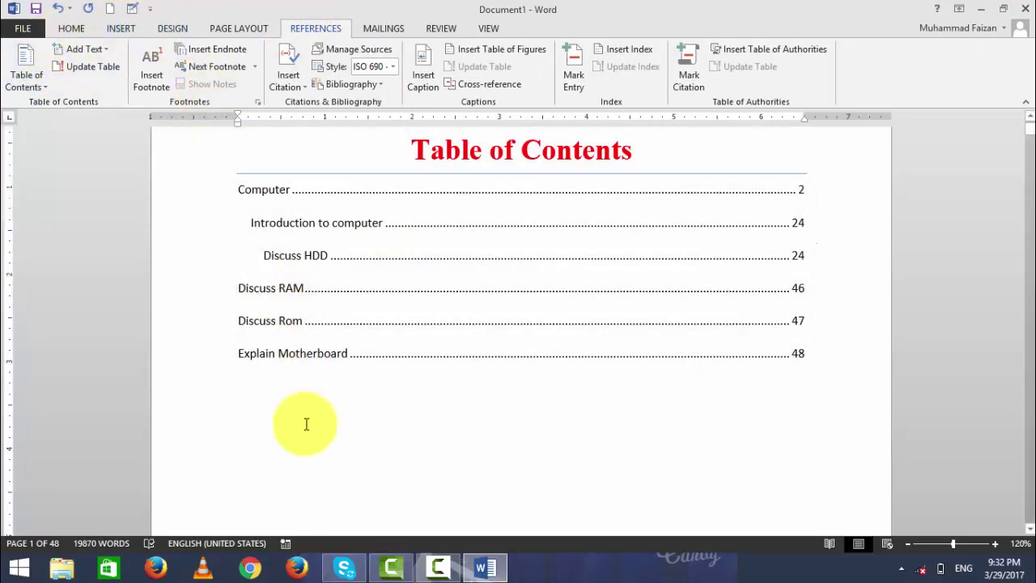
# Bring up the Windows 8.1 Start screen search, then return to Word.
pyautogui.press('super+s')
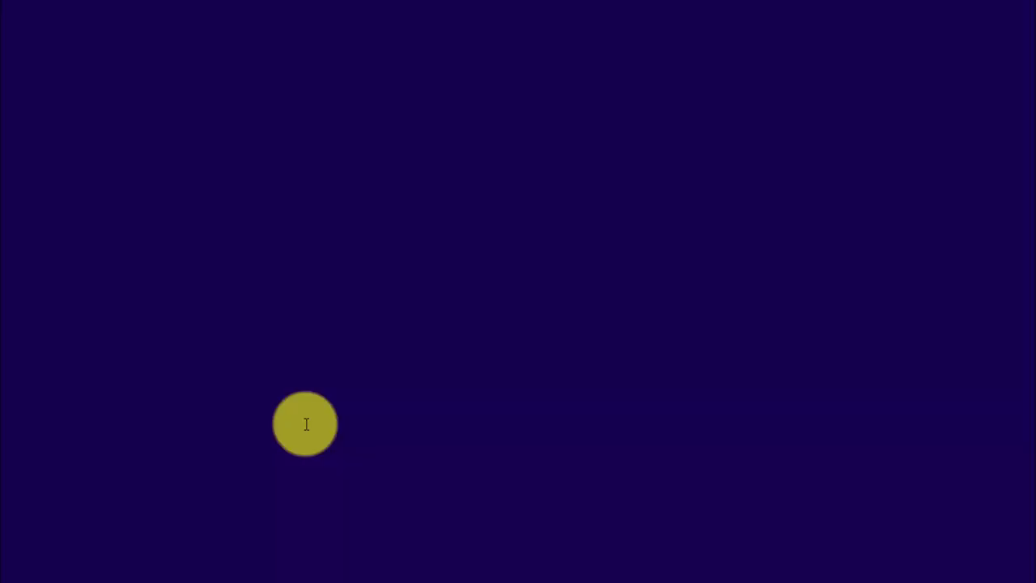
pyautogui.press('BackSpace')
pyautogui.click(306, 423)
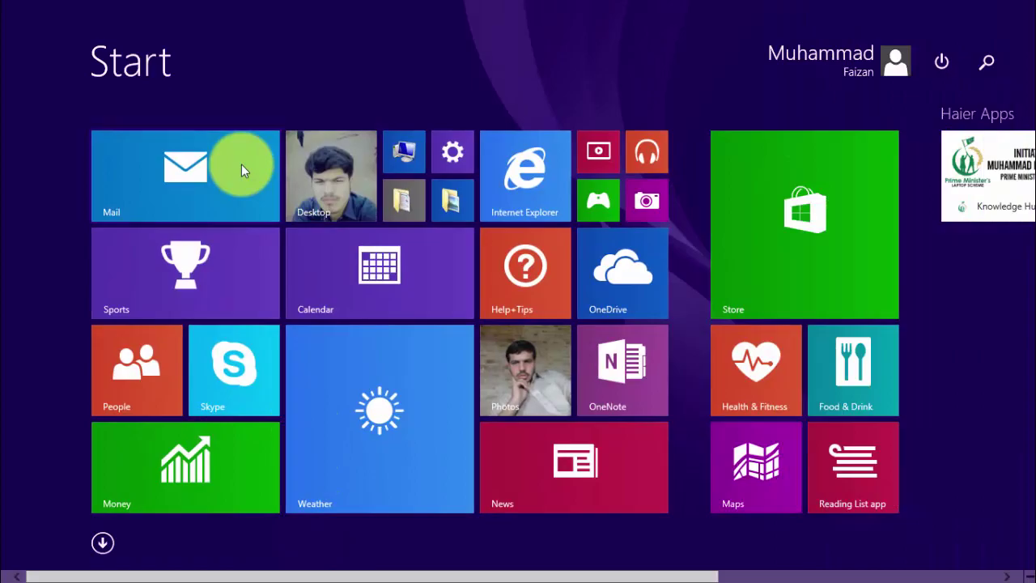
pyautogui.press('super')
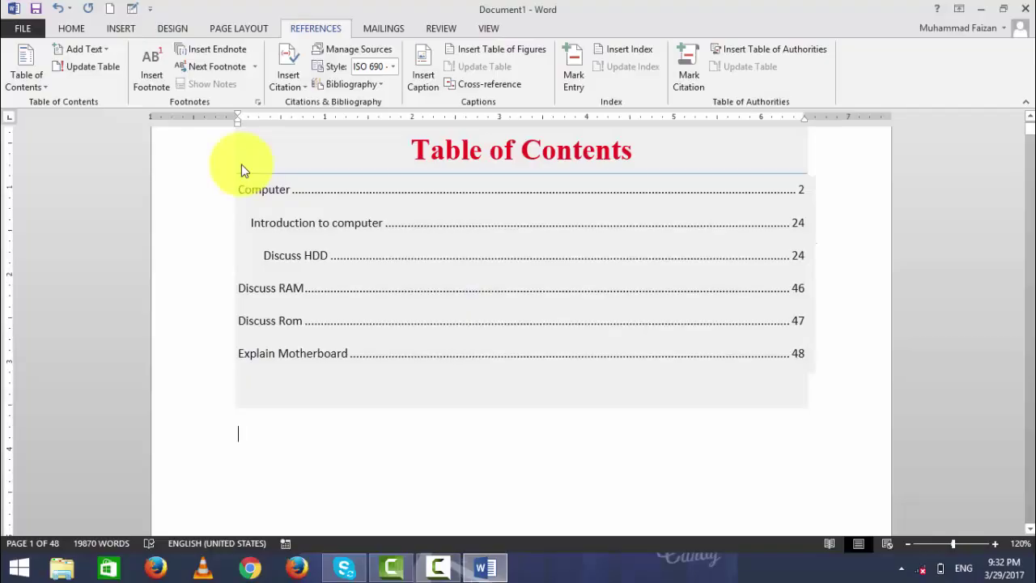
# Launch a blank Notepad window from the Run box by entering notepad.
pyautogui.press('super+r')
pyautogui.press('BackSpace')
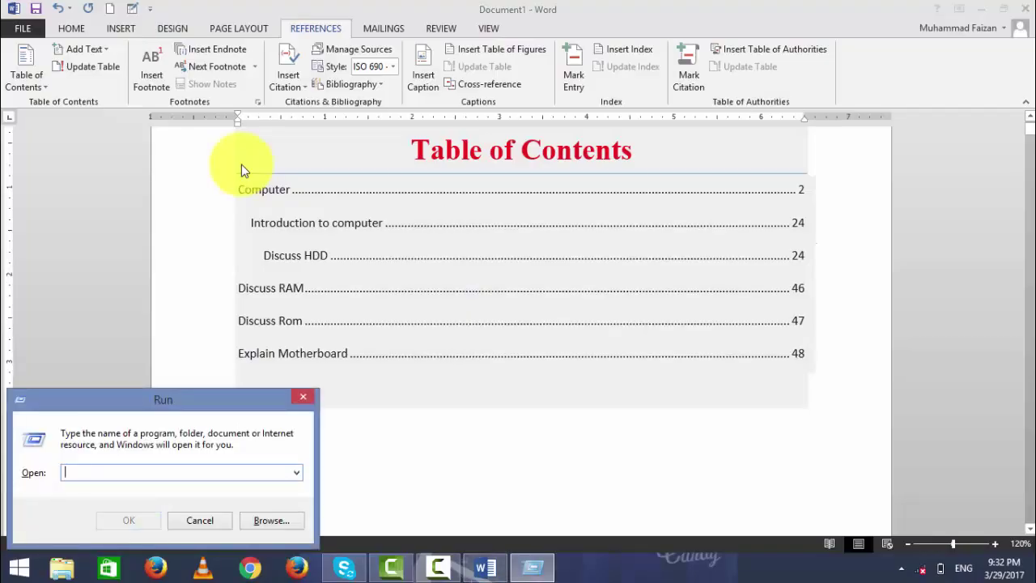
pyautogui.write('otepad')
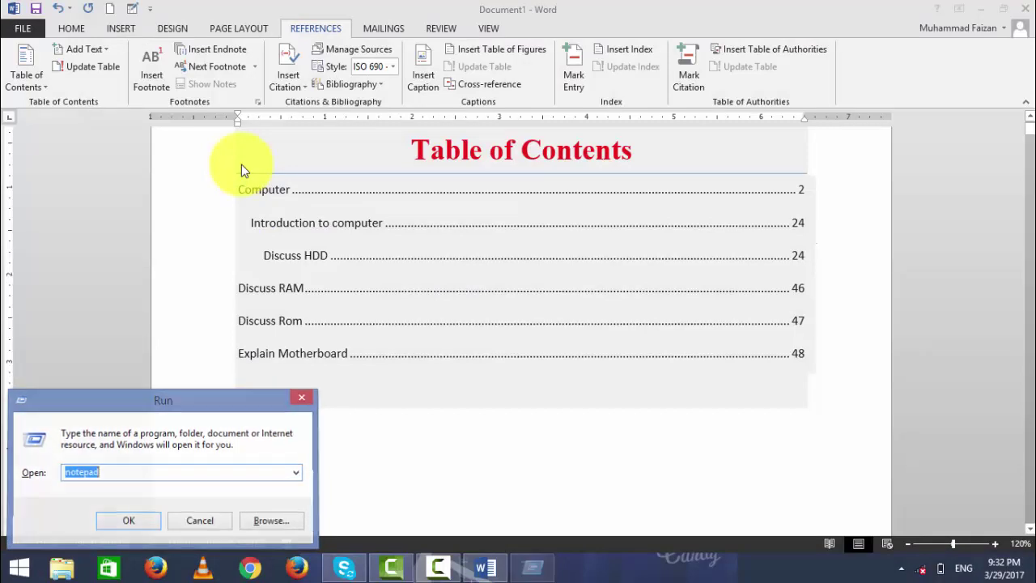
pyautogui.press('Return')
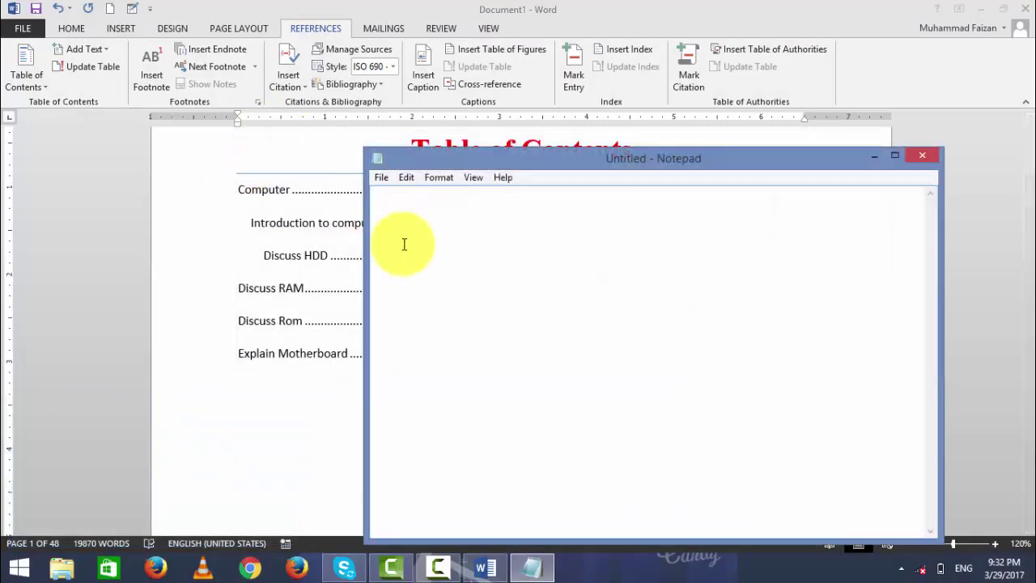
# Type a two-column note: Footnote – 'Bottom of the page', Endnote – 'End of the document'.
pyautogui.write('Footnote')
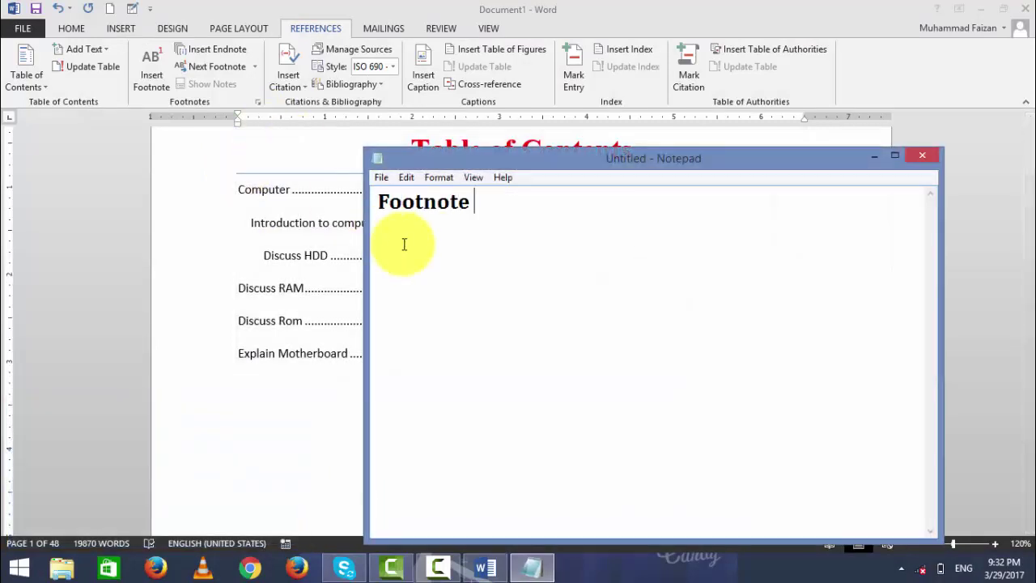
pyautogui.press('Return')
pyautogui.write('En')
pyautogui.write('dnote')
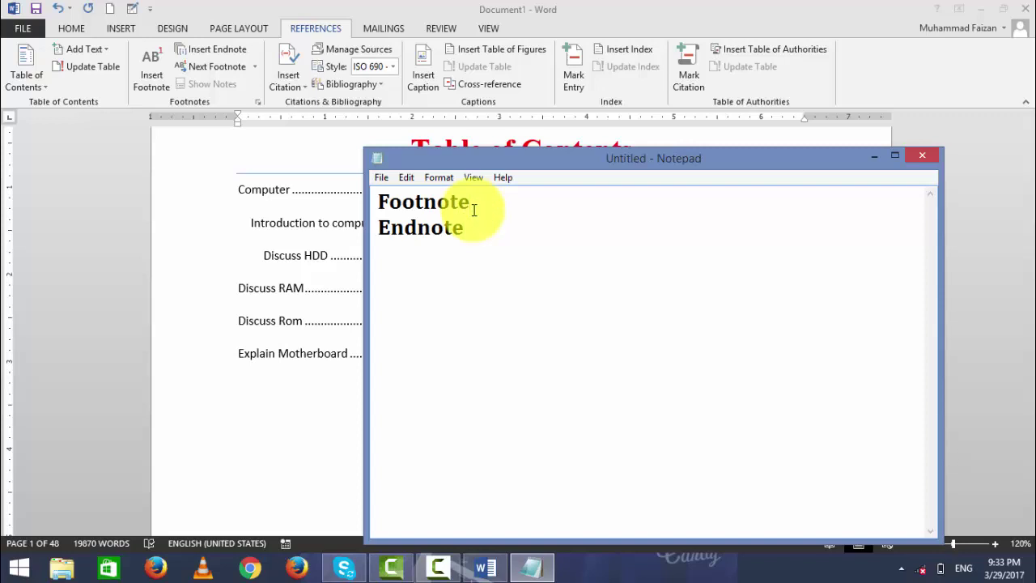
pyautogui.write('Bottom')
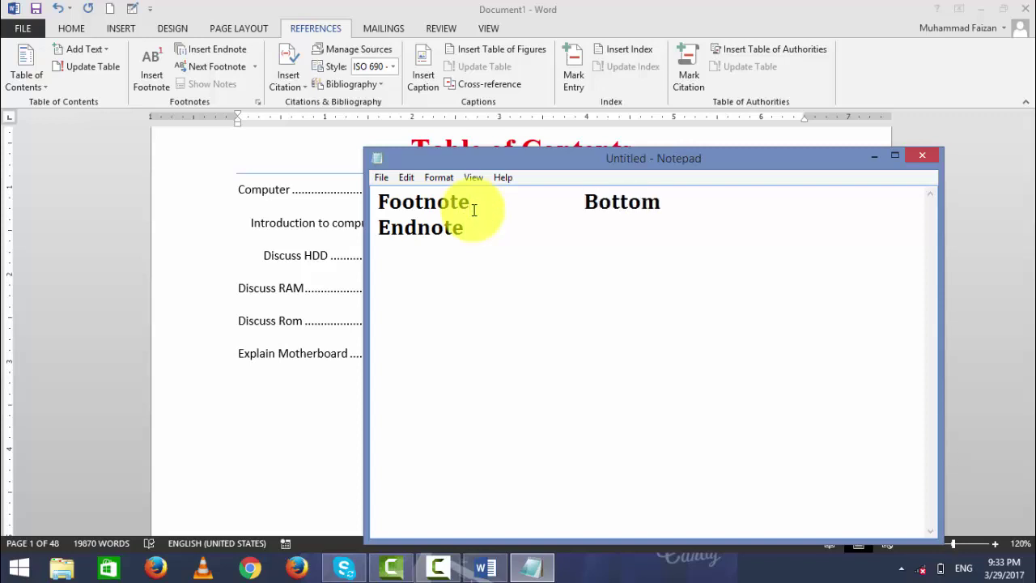
pyautogui.write(' of th')
pyautogui.press('BackSpace')
pyautogui.write('he page')
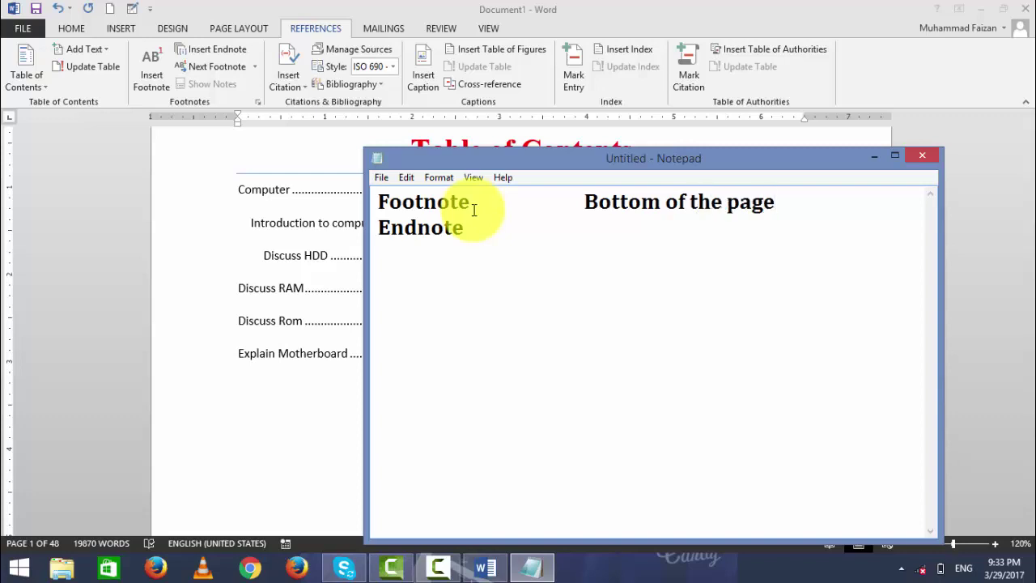
pyautogui.press('Tab')
pyautogui.press('Tab')
pyautogui.write('e')
pyautogui.press('BackSpace')
pyautogui.write('End o')
pyautogui.write('f the documetn')
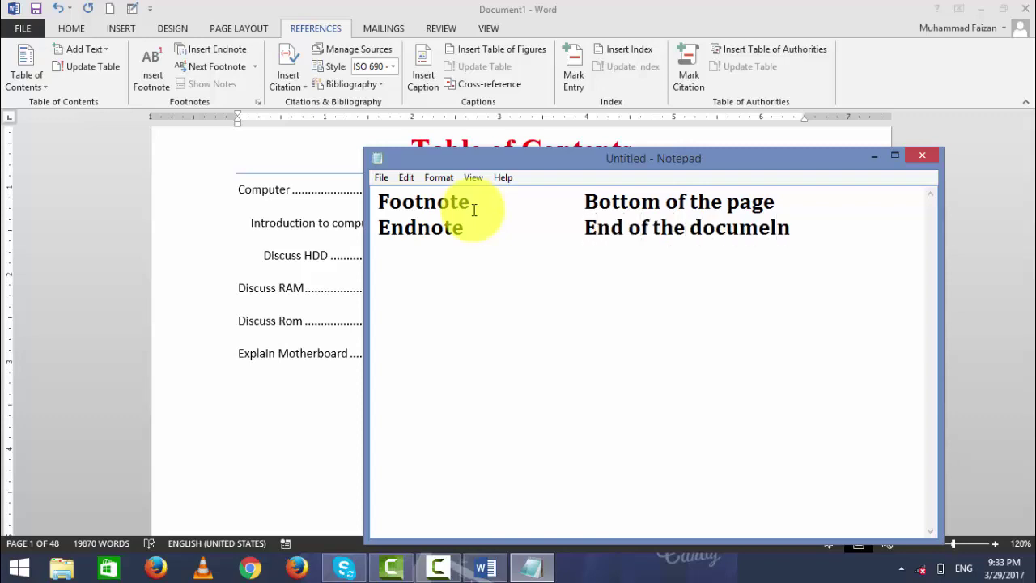
pyautogui.press('BackSpace')
pyautogui.press('BackSpace')
pyautogui.press('BackSpace')
pyautogui.press('BackSpace')
pyautogui.write('ment')
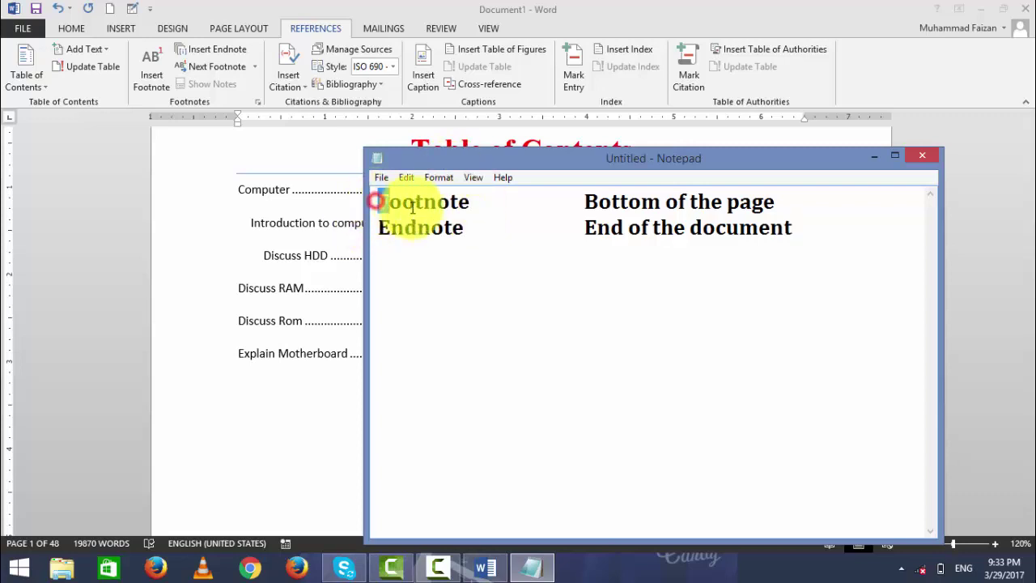
pyautogui.moveTo(379, 201); pyautogui.dragTo(425, 202)
# Minimize Notepad and select the word 'powerful' in the Word document.
pyautogui.click(874, 155)
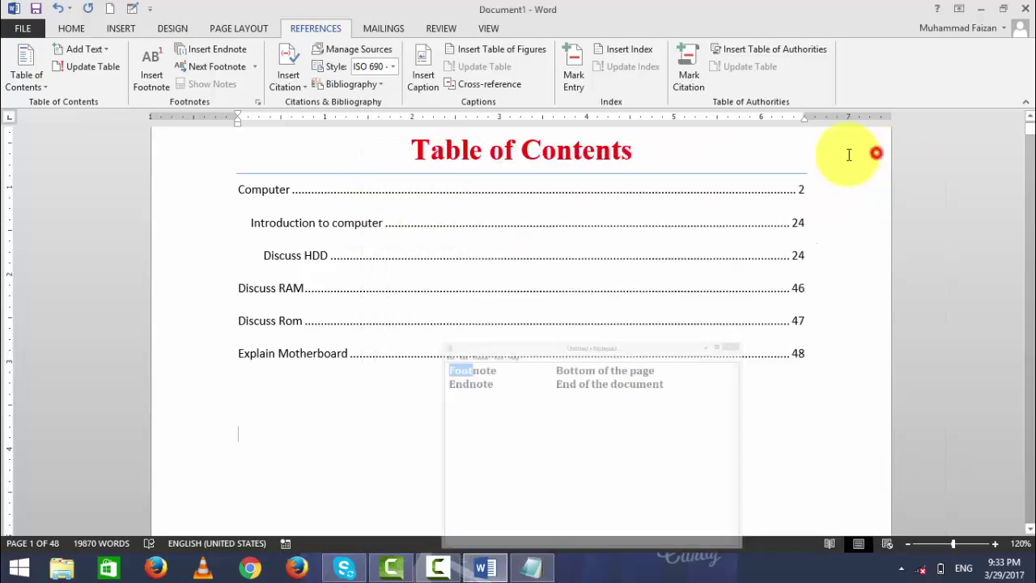
pyautogui.scroll(-3, 289, 389)
pyautogui.scroll(-4, 289, 407)
pyautogui.scroll(-3, 324, 372)
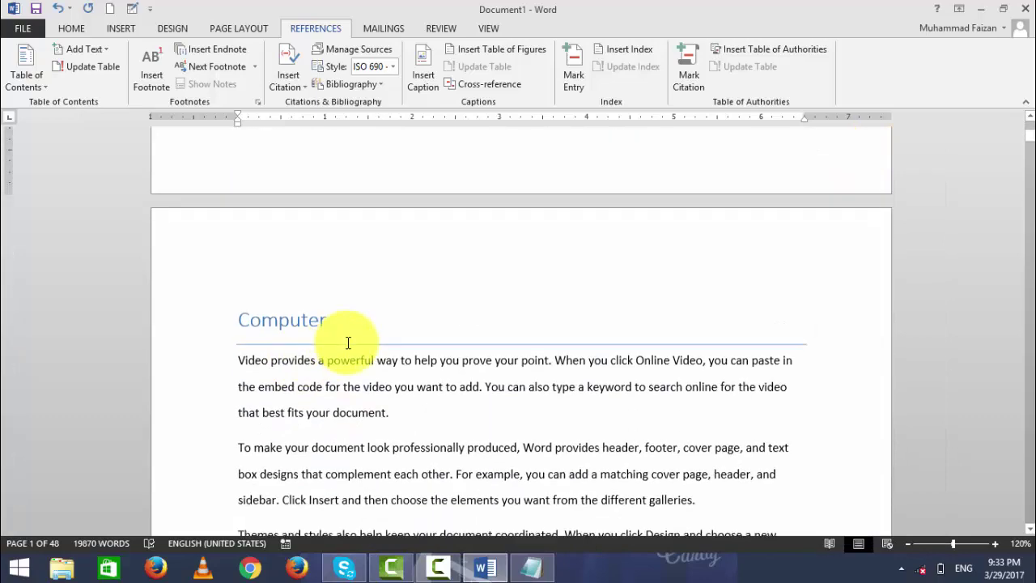
pyautogui.scroll(-3, 357, 343)
pyautogui.scroll(2, 367, 343)
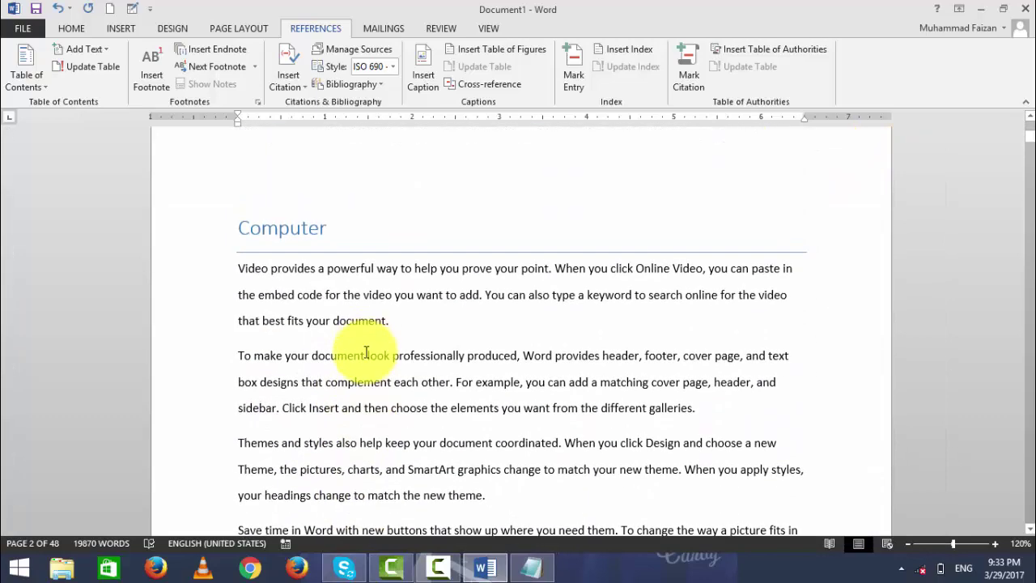
pyautogui.click(355, 272)
pyautogui.doubleClick(355, 272)
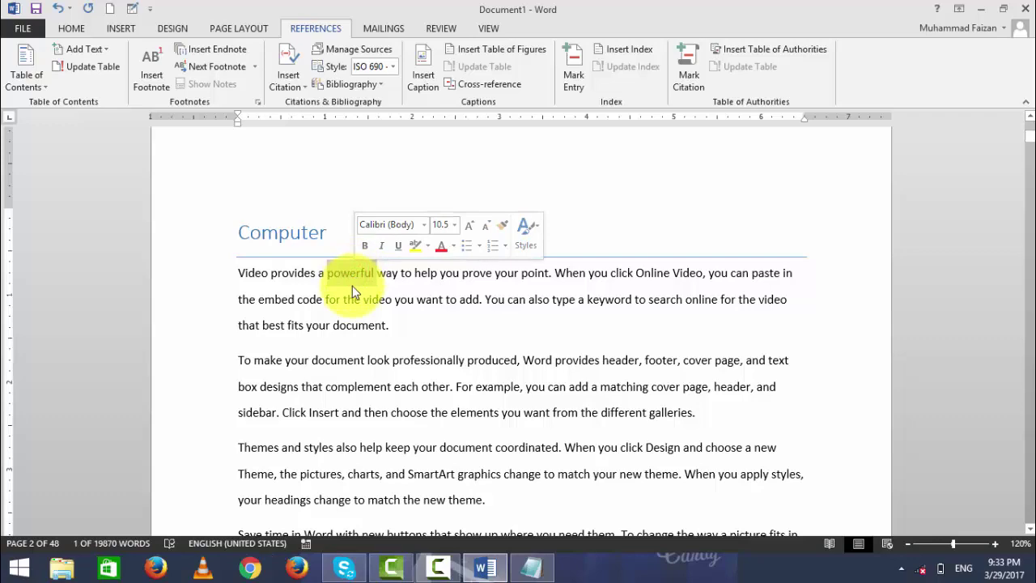
# Scroll past the Table of Contents to the Computer page's body text on page 2.
pyautogui.scroll(-3, 352, 324)
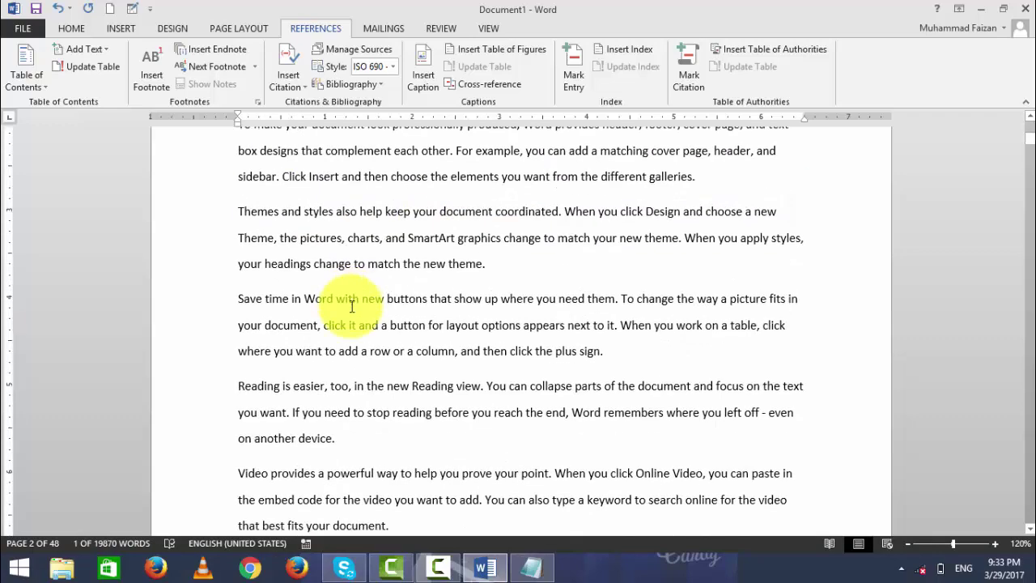
pyautogui.scroll(-3, 351, 391)
pyautogui.scroll(-3, 351, 391)
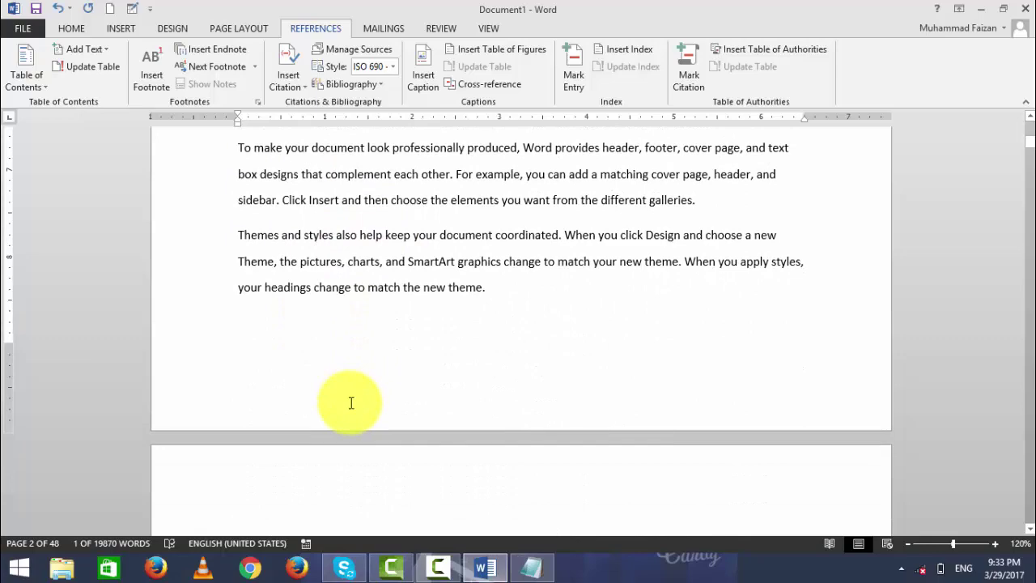
pyautogui.scroll(3, 348, 421)
pyautogui.scroll(6, 349, 421)
pyautogui.scroll(1, 348, 405)
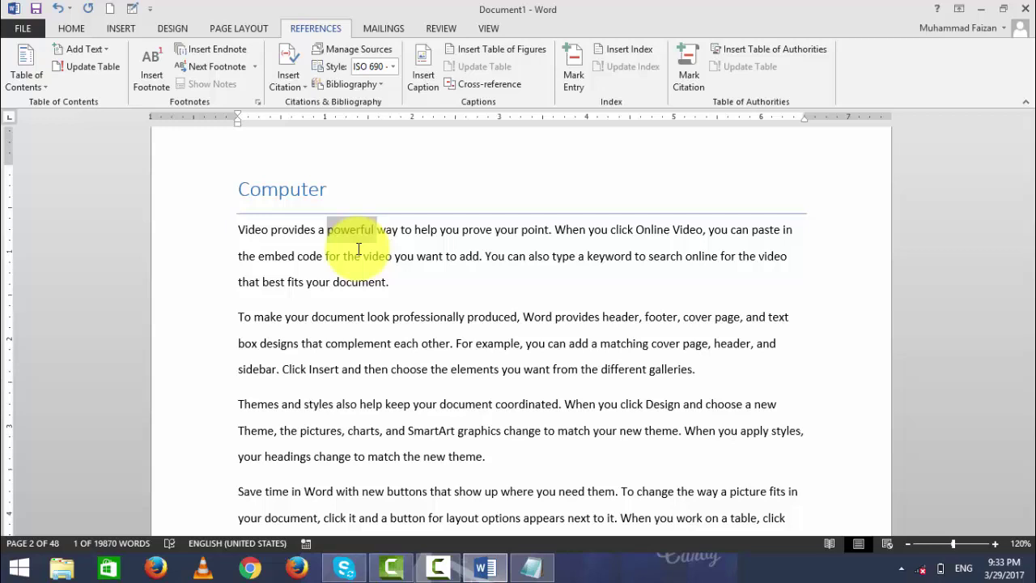
pyautogui.scroll(3, 359, 249)
pyautogui.scroll(5, 345, 241)
pyautogui.scroll(4, 345, 240)
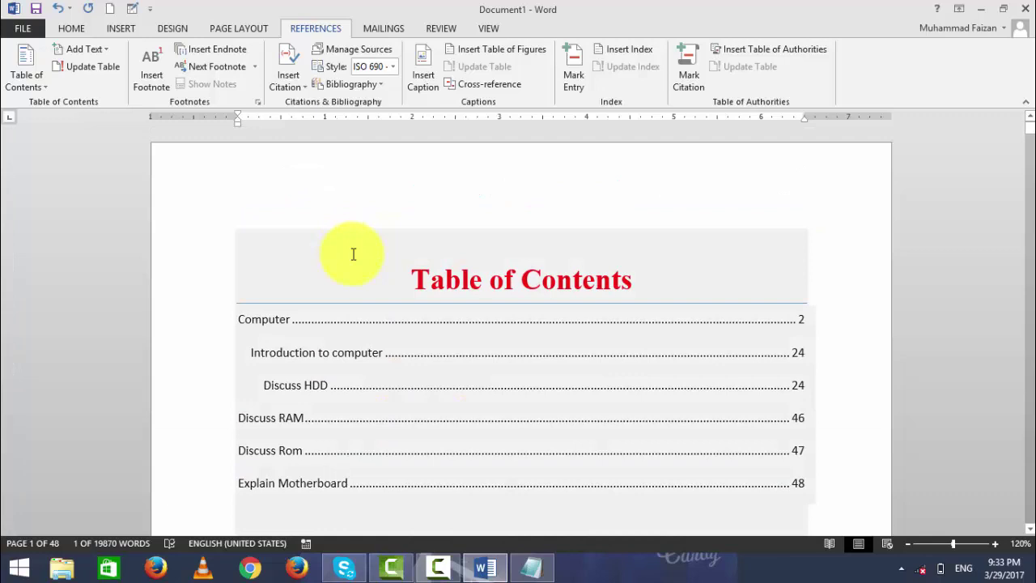
pyautogui.scroll(-3, 352, 273)
pyautogui.click(341, 393)
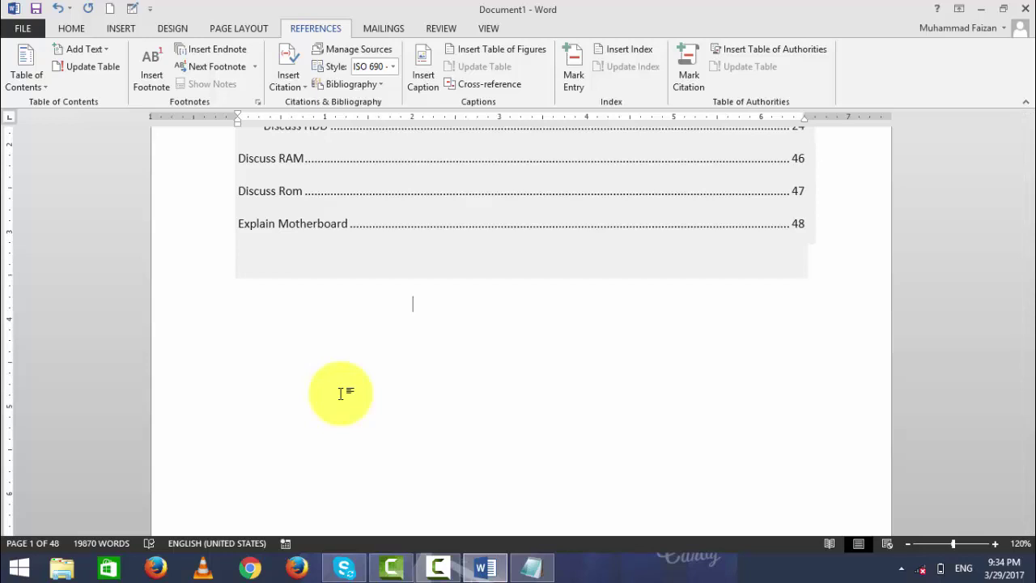
pyautogui.scroll(-5, 335, 389)
pyautogui.scroll(-3, 340, 268)
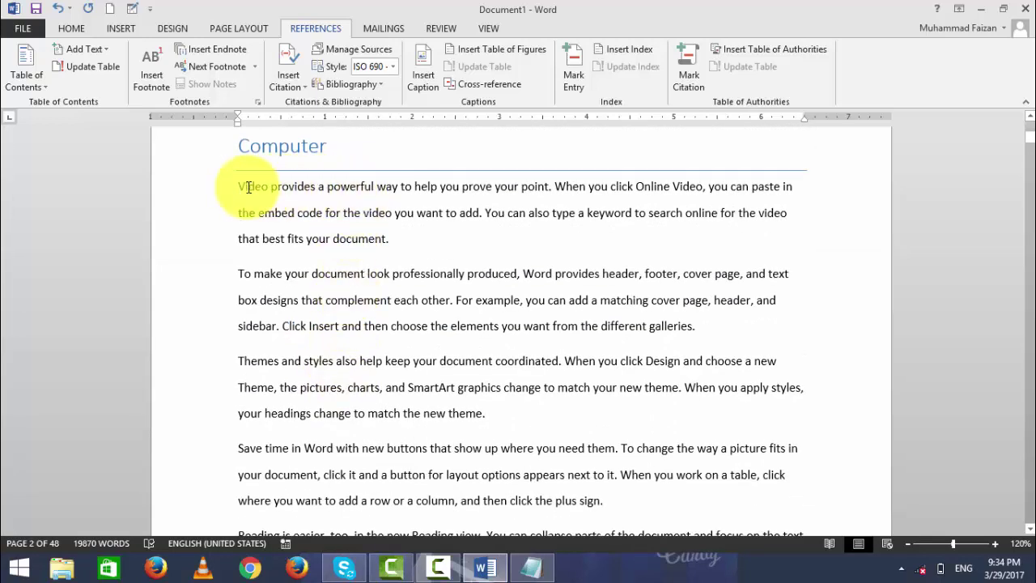
# Add footnote 1 after 'help', type its note in Urdu, and return to the reference mark.
pyautogui.doubleClick(425, 186)
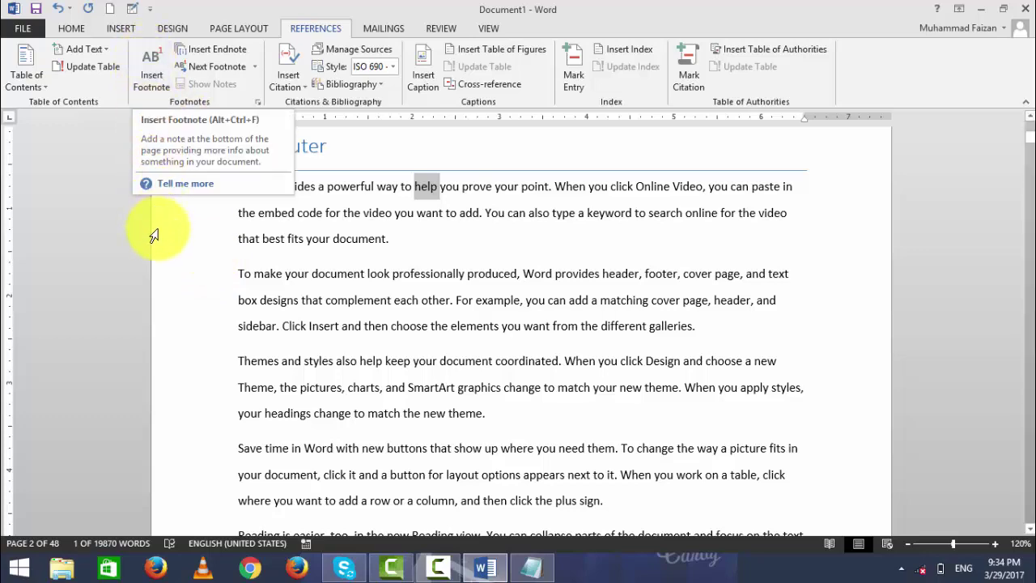
pyautogui.click(152, 60)
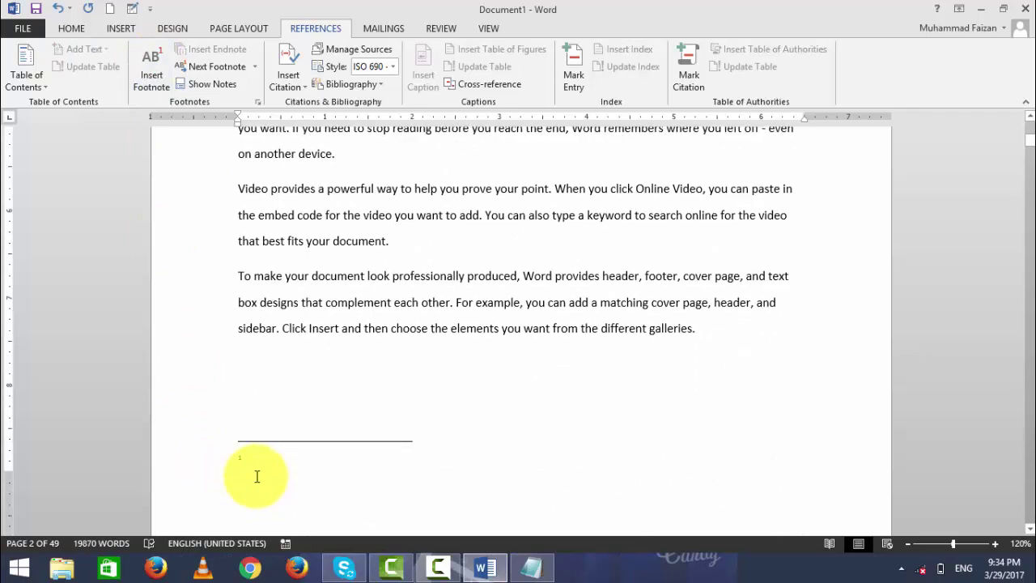
pyautogui.write('th')
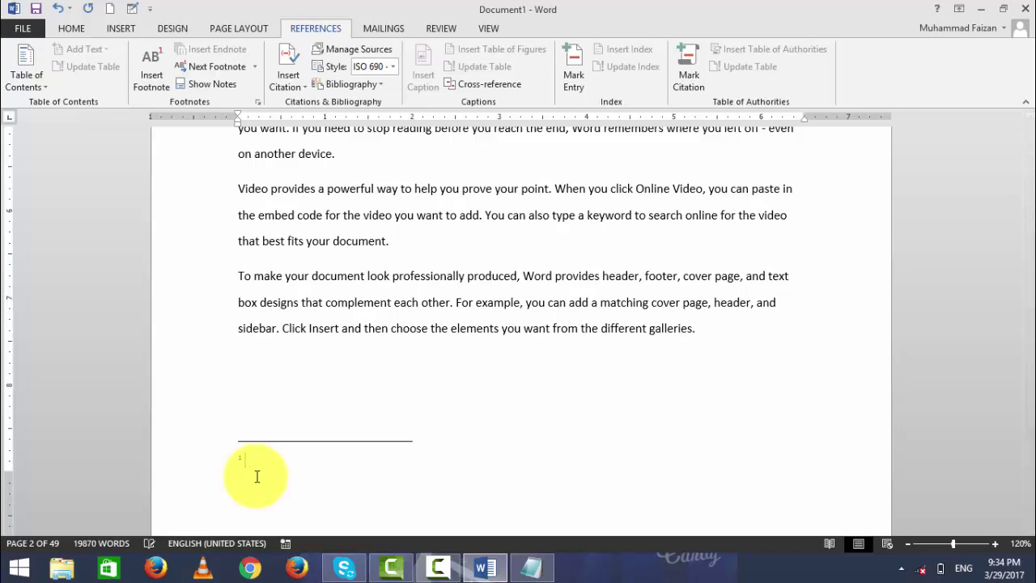
pyautogui.hotkey('alt', 'shift')
pyautogui.write('مدد کرنا')
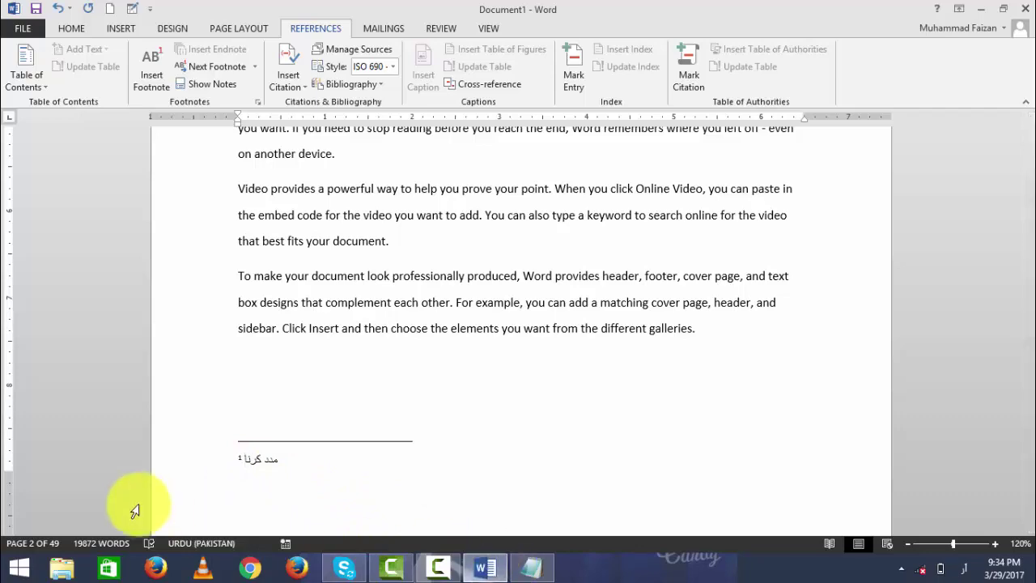
pyautogui.doubleClick(243, 457)
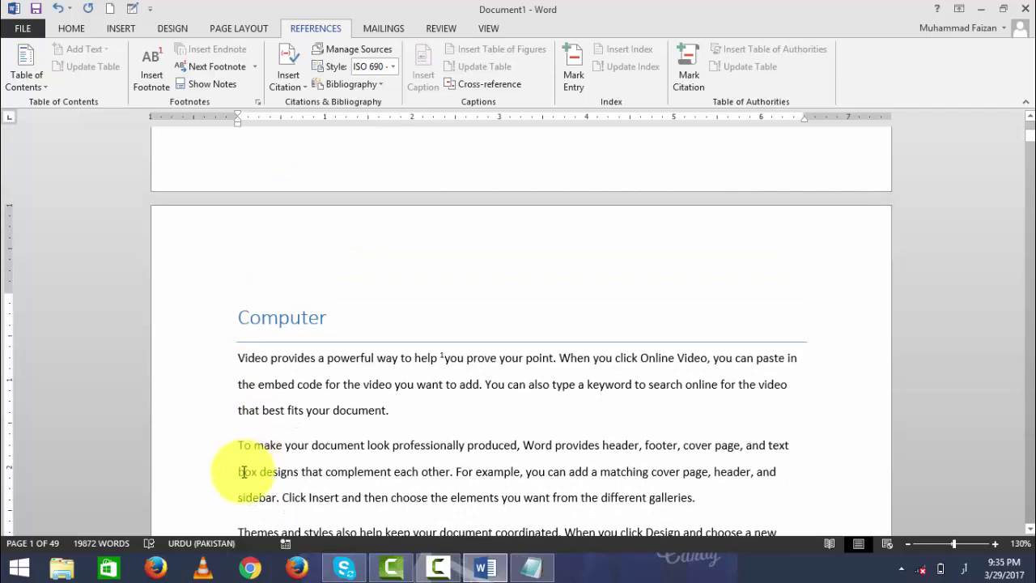
pyautogui.keyDown('ctrl'); pyautogui.scroll(3, 254, 470); pyautogui.keyUp('ctrl')
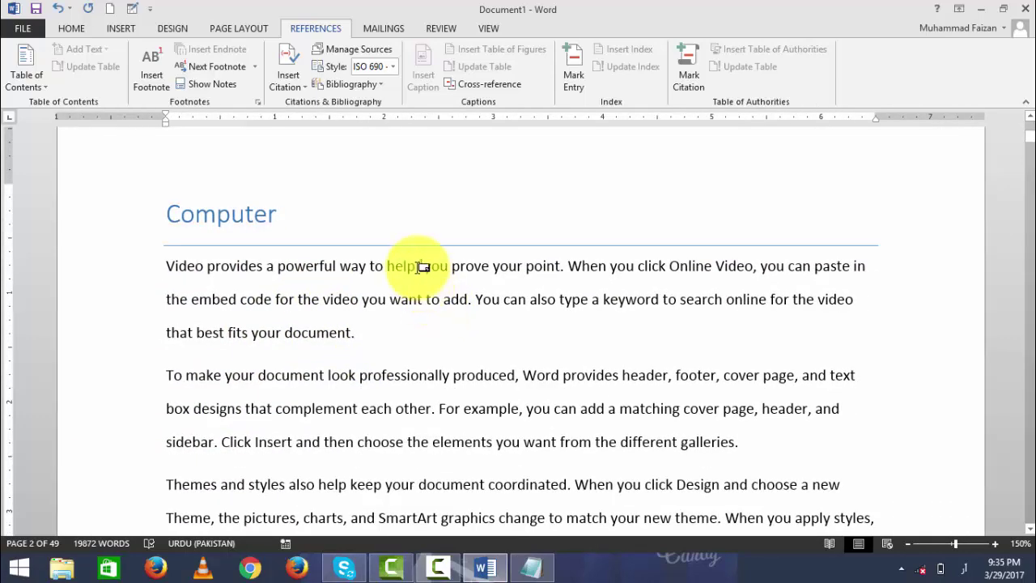
pyautogui.moveTo(422, 264)
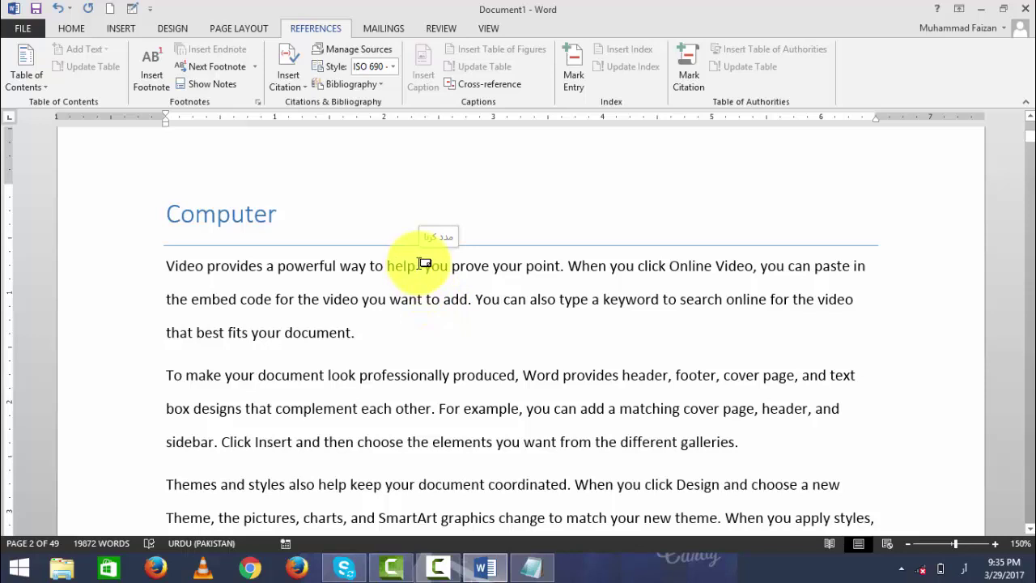
pyautogui.scroll(-1, 421, 372)
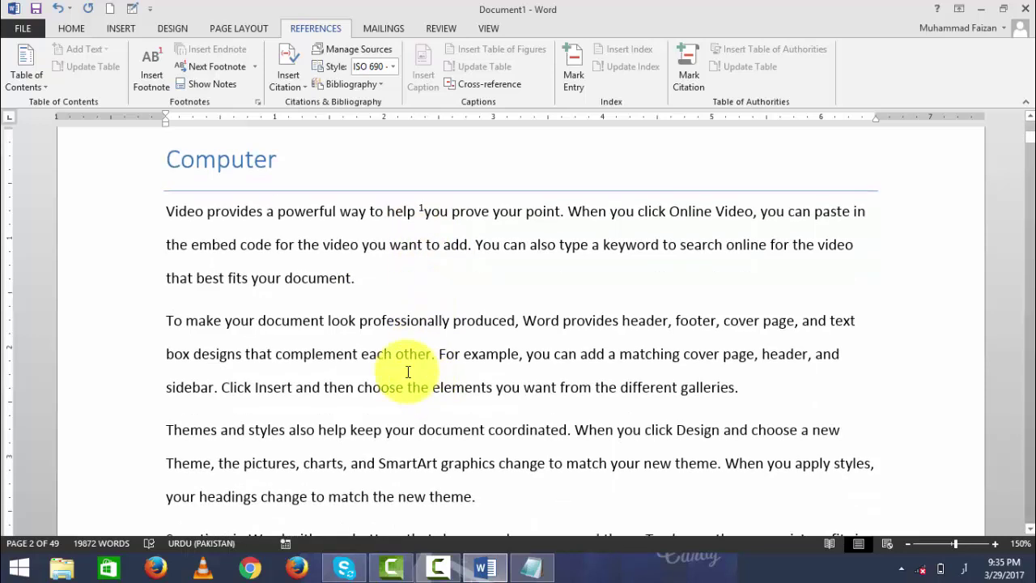
pyautogui.scroll(-1, 238, 378)
pyautogui.doubleClick(340, 263)
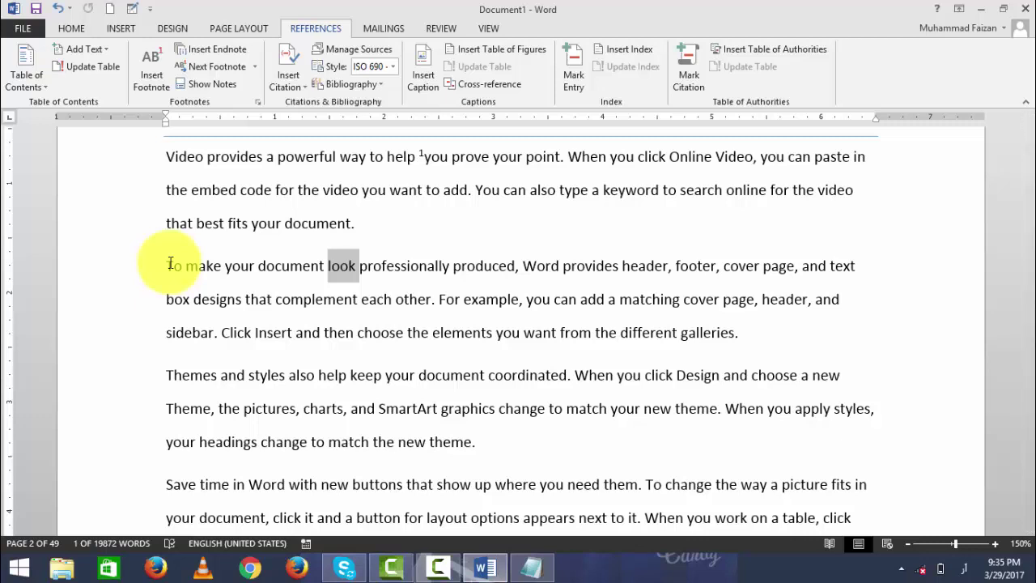
# Insert endnote i after 'look' with the Urdu text دیکھنا, then scroll back to the top.
pyautogui.click(196, 51)
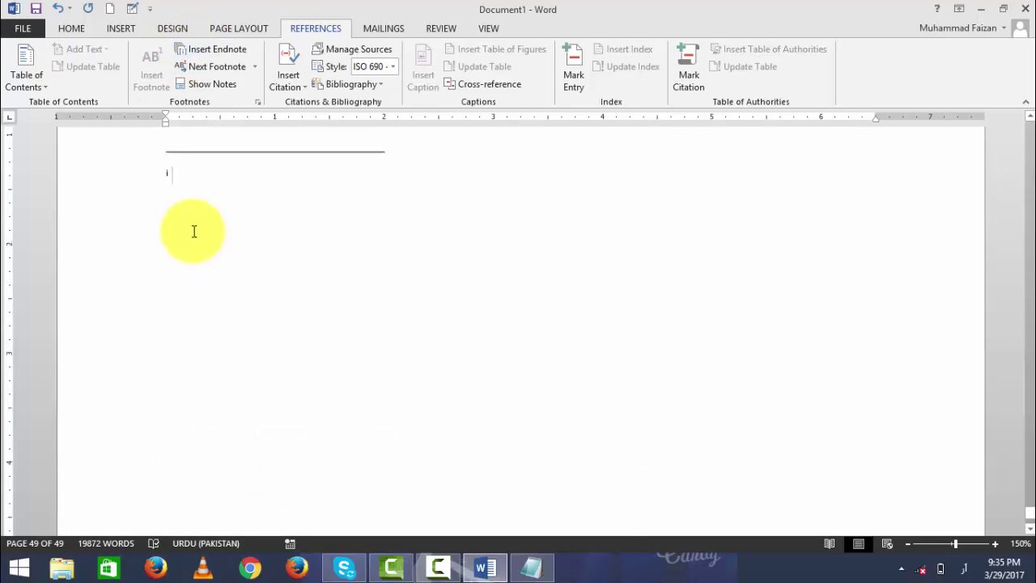
pyautogui.scroll(3, 194, 227)
pyautogui.scroll(-10, 192, 247)
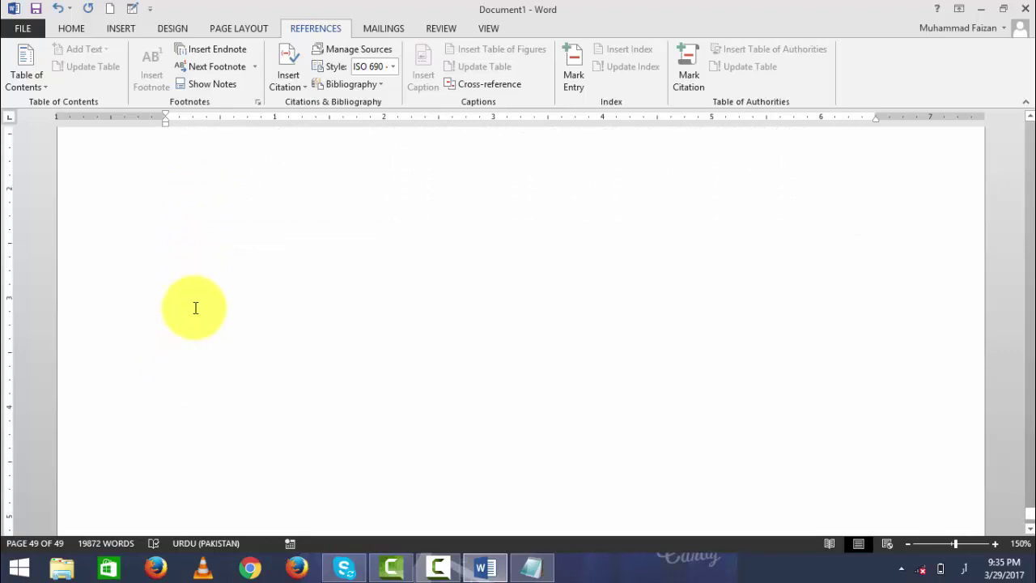
pyautogui.scroll(5, 195, 307)
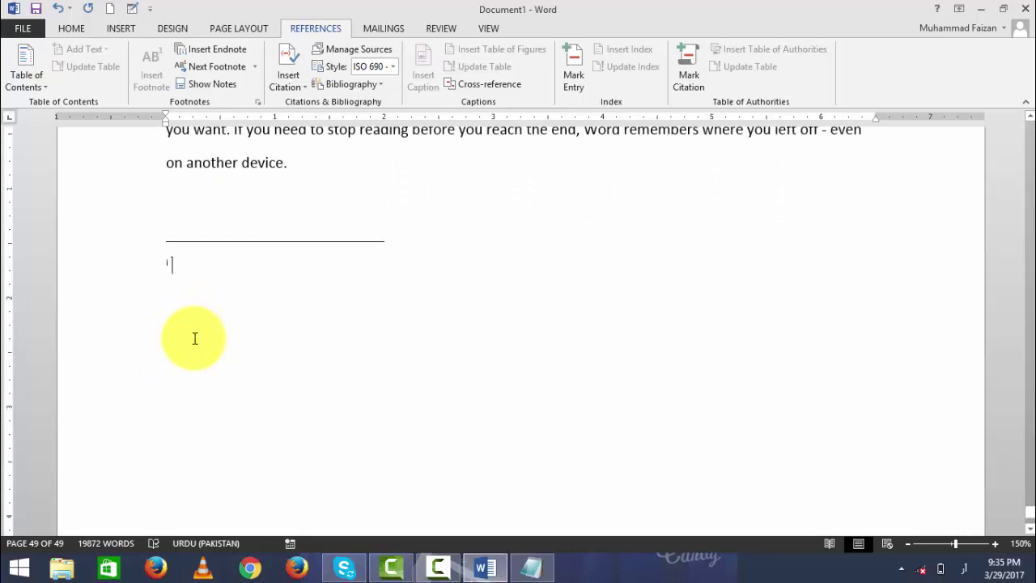
pyautogui.write('دیکھنا')
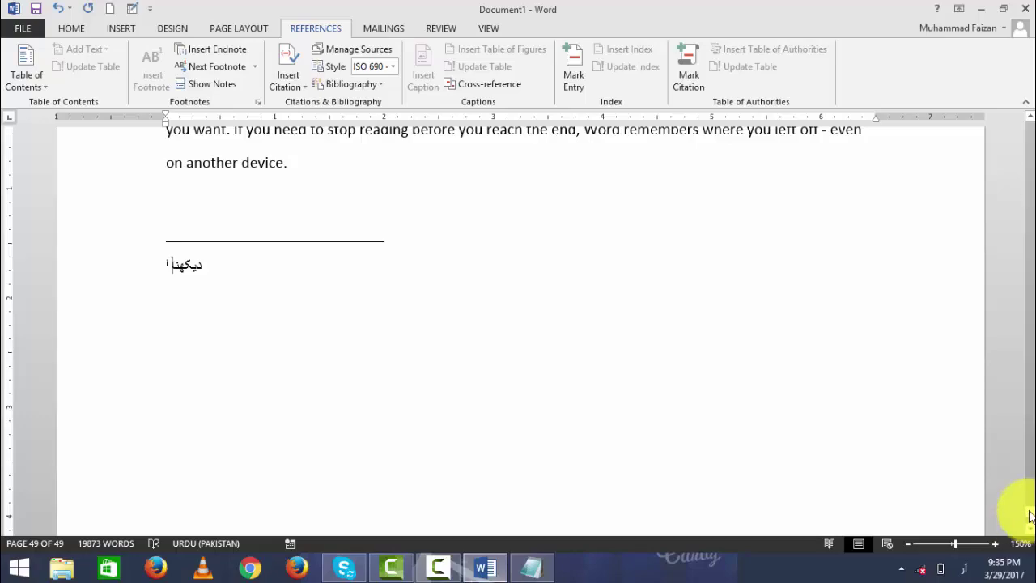
pyautogui.moveTo(1031, 516); pyautogui.dragTo(1030, 138)
pyautogui.scroll(-4, 393, 412)
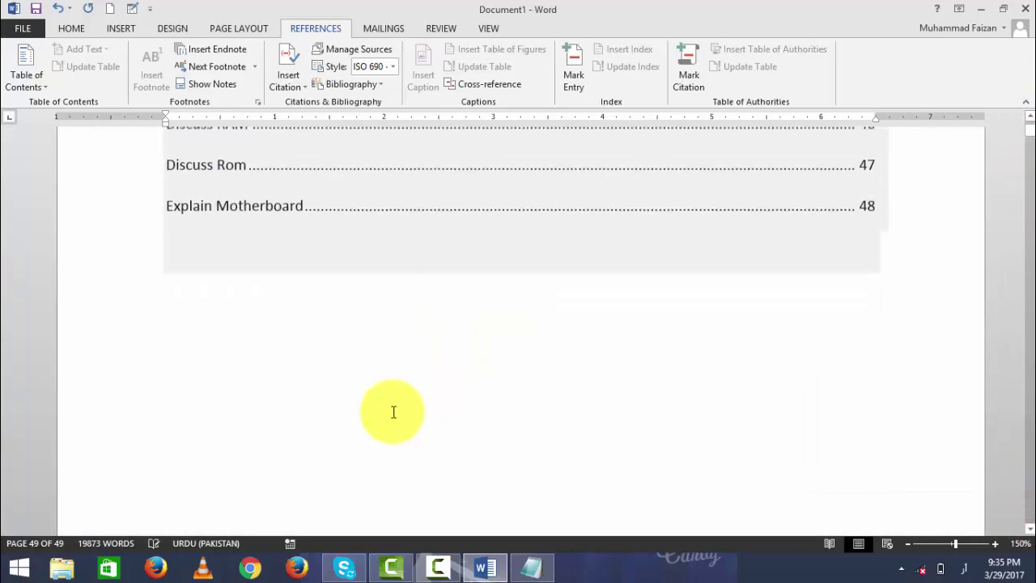
pyautogui.scroll(-5, 393, 412)
pyautogui.scroll(-3, 372, 393)
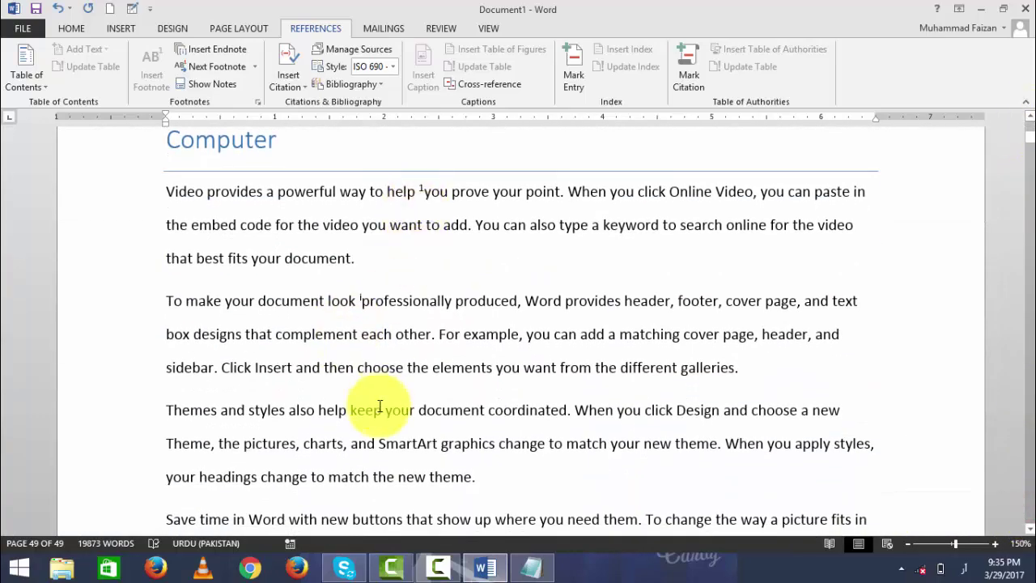
pyautogui.scroll(-1, 380, 406)
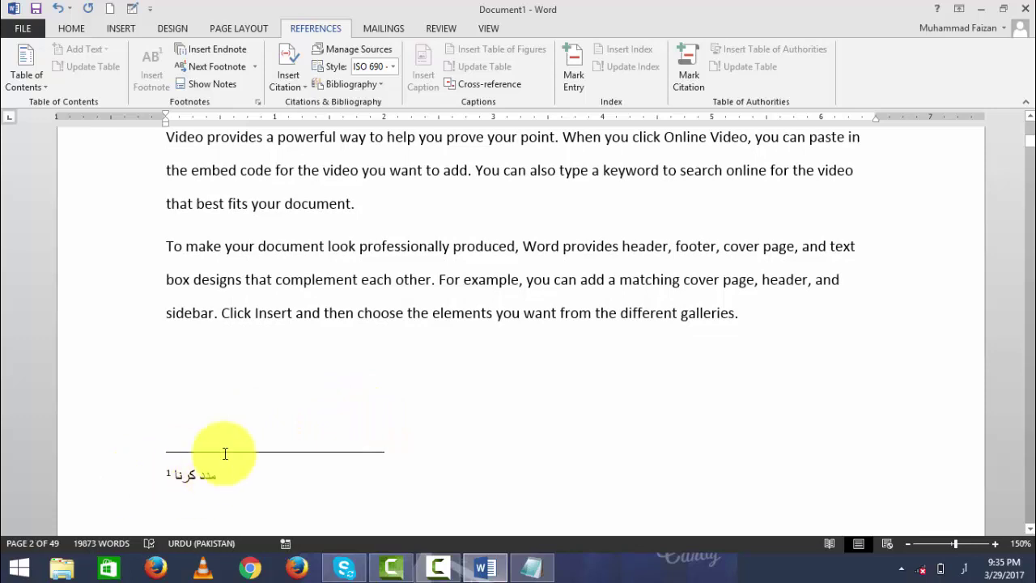
pyautogui.scroll(-1, 307, 401)
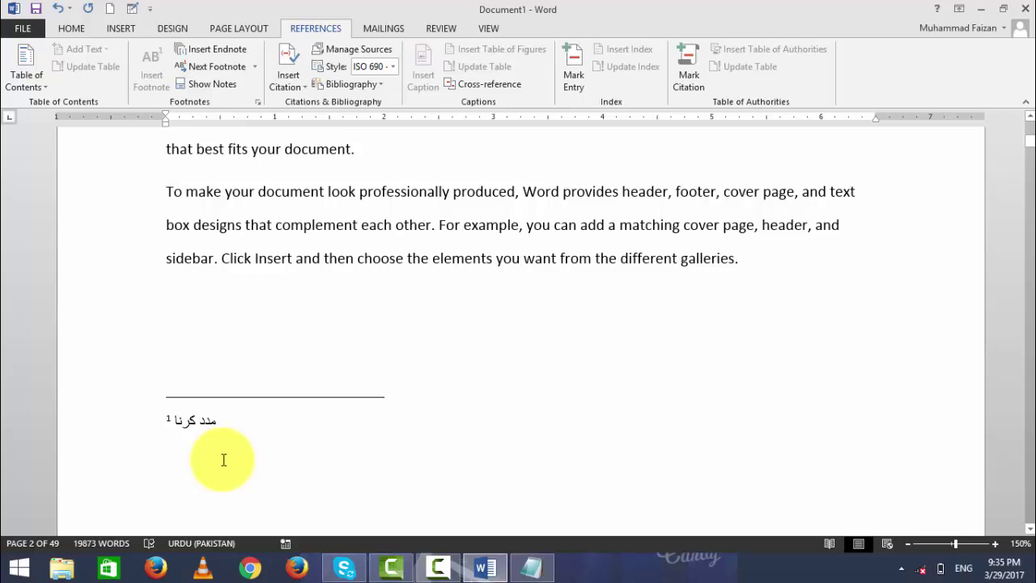
pyautogui.hotkey('ctrl', 'End')
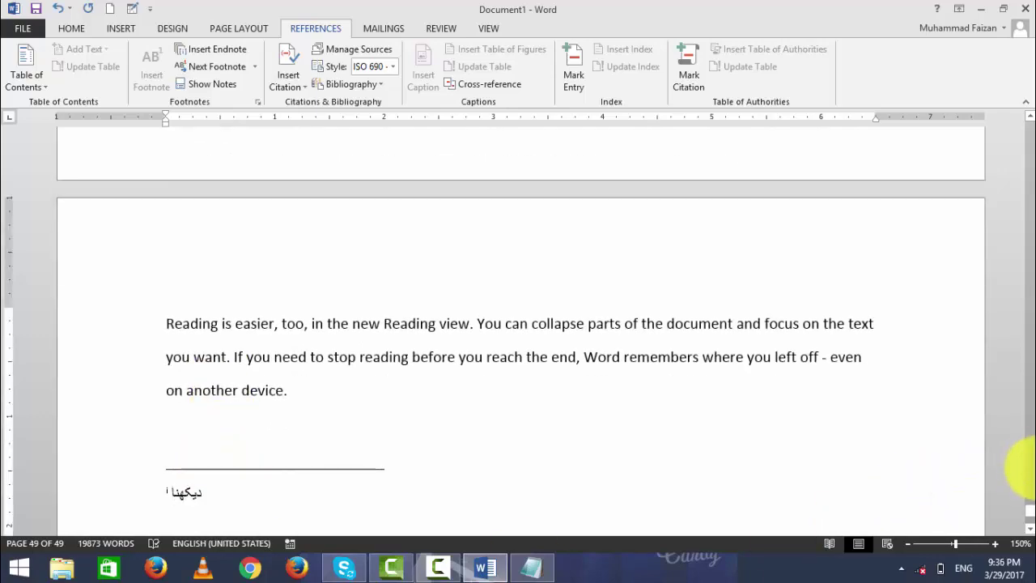
pyautogui.moveTo(1029, 508); pyautogui.dragTo(1031, 128)
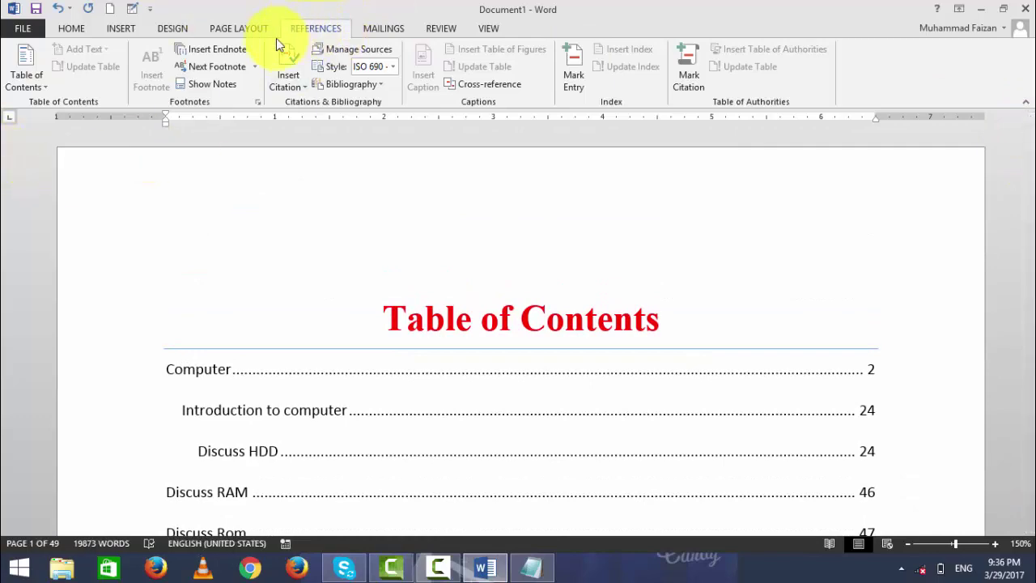
# Jump between the footnote and endnote via Next/Previous Footnote/Endnote, ending in page 2's text.
pyautogui.click(254, 66)
pyautogui.click(229, 85)
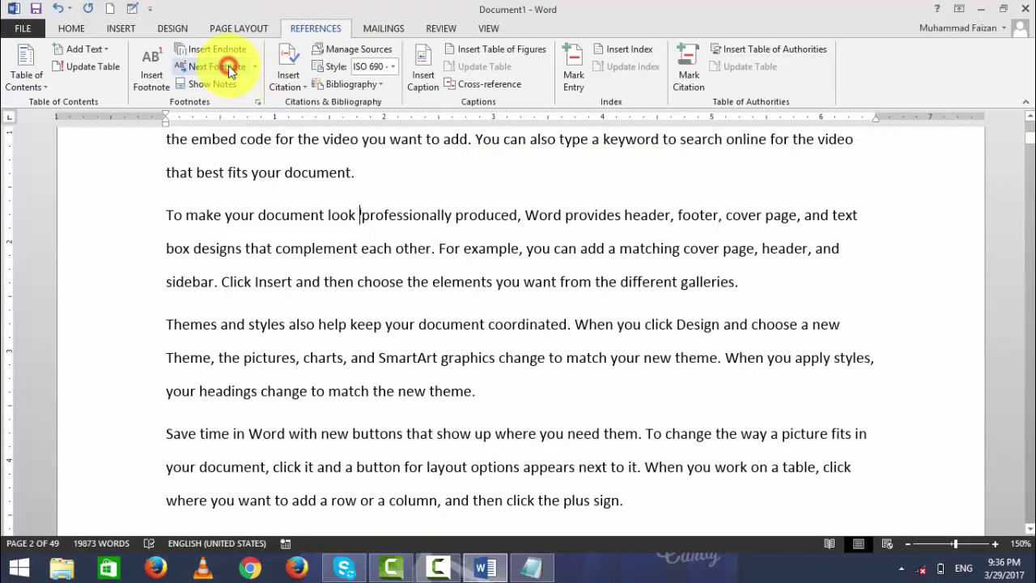
pyautogui.click(252, 66)
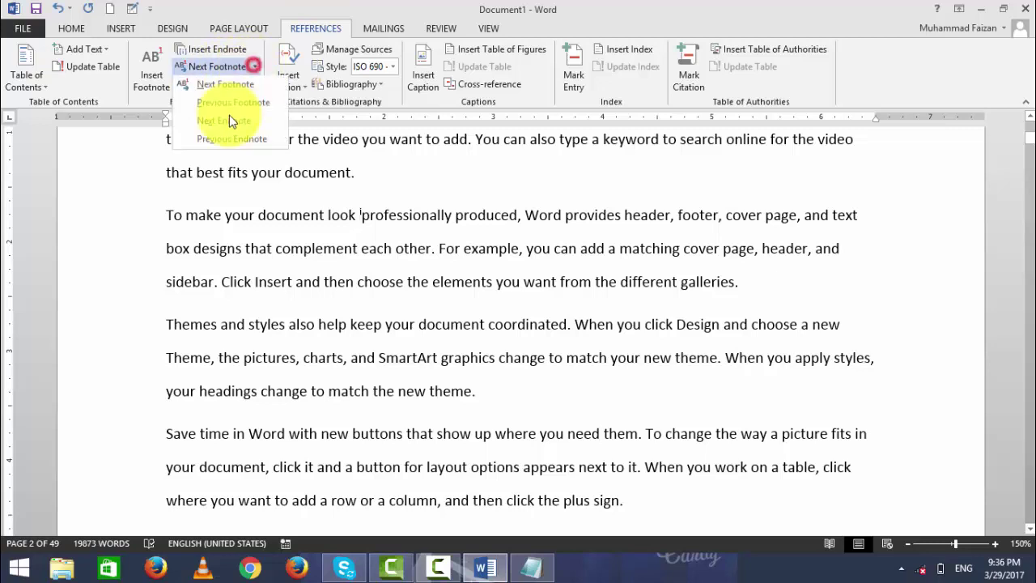
pyautogui.click(228, 119)
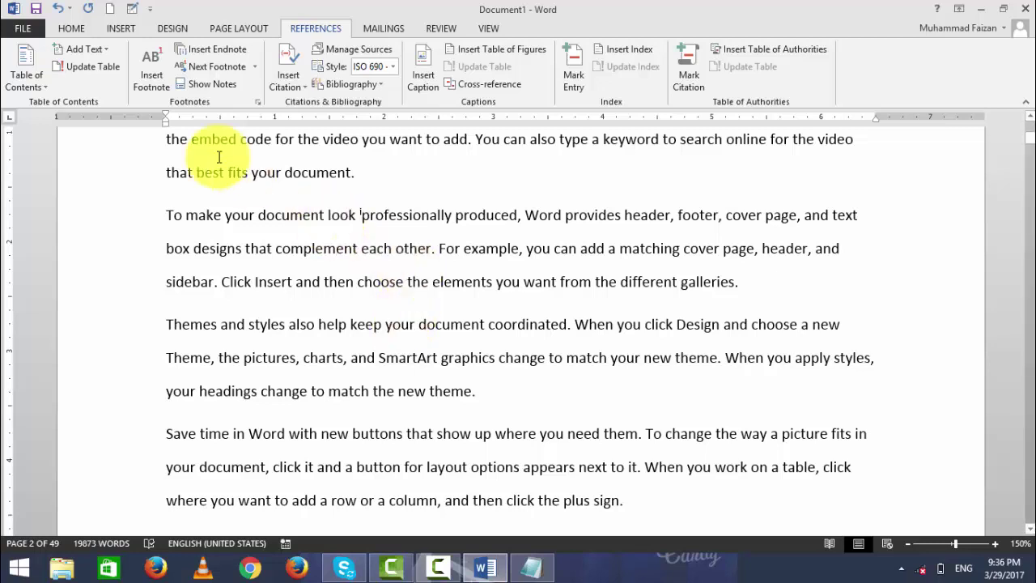
pyautogui.click(210, 68)
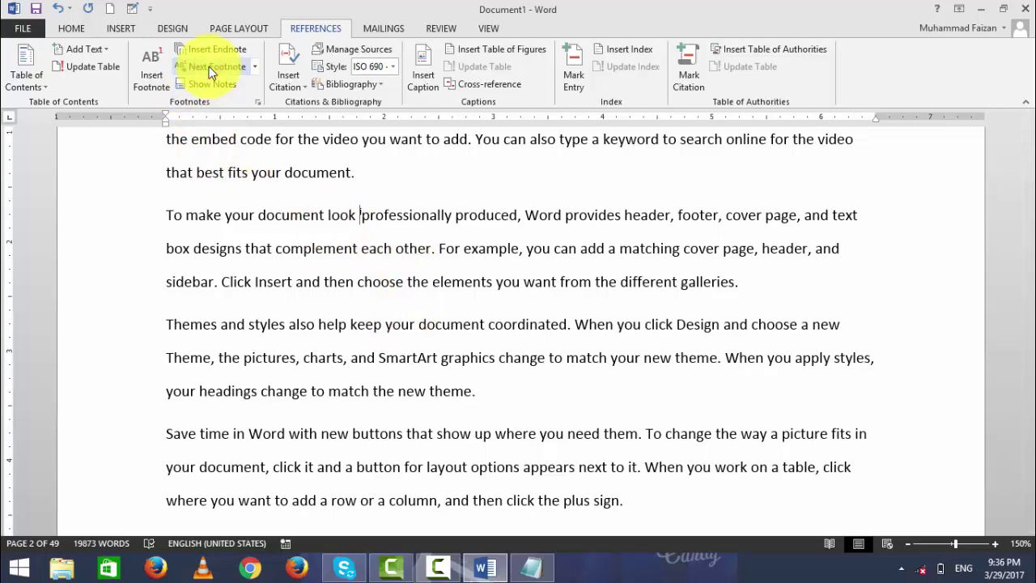
pyautogui.click(210, 68)
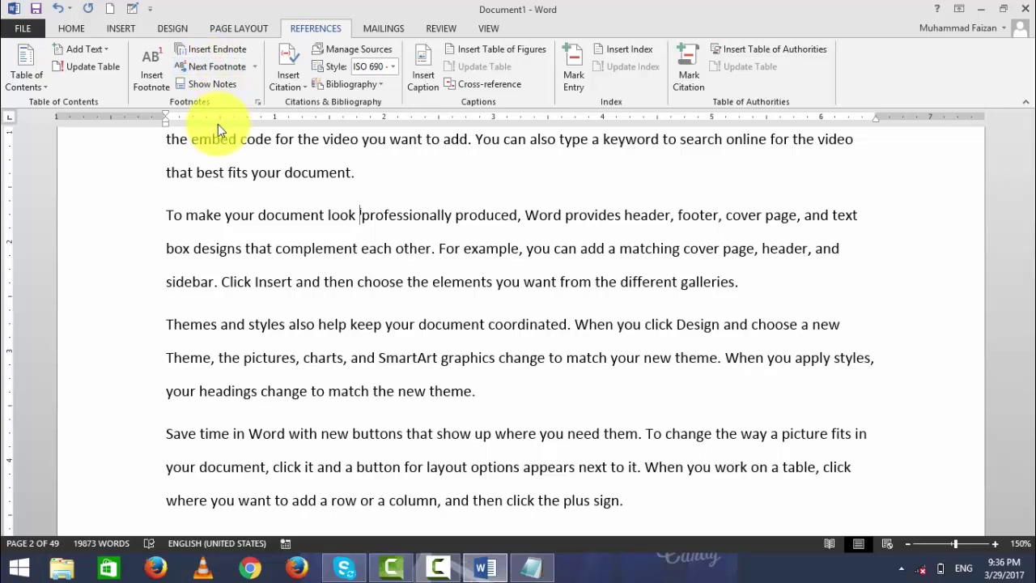
pyautogui.click(255, 65)
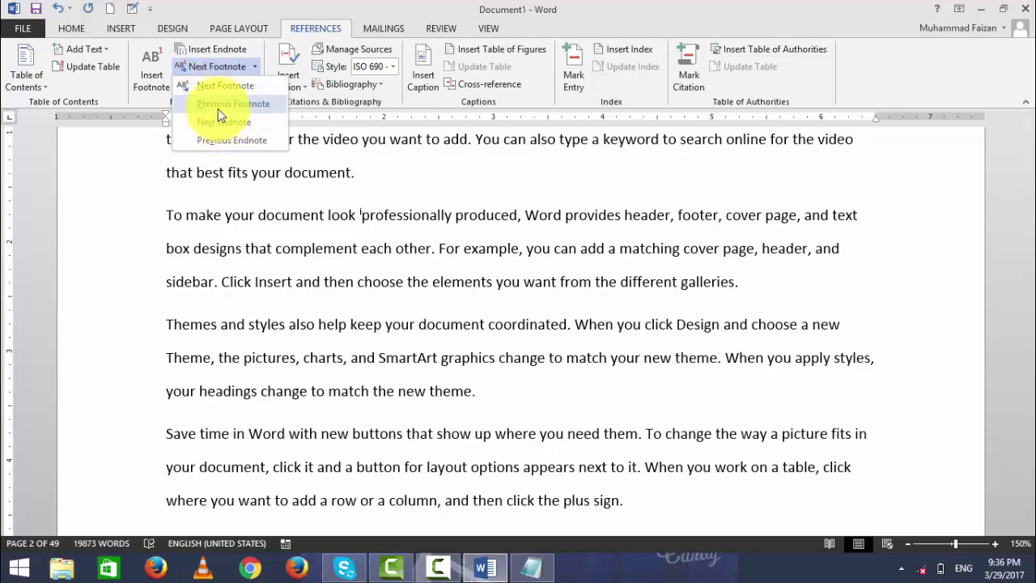
pyautogui.click(157, 156)
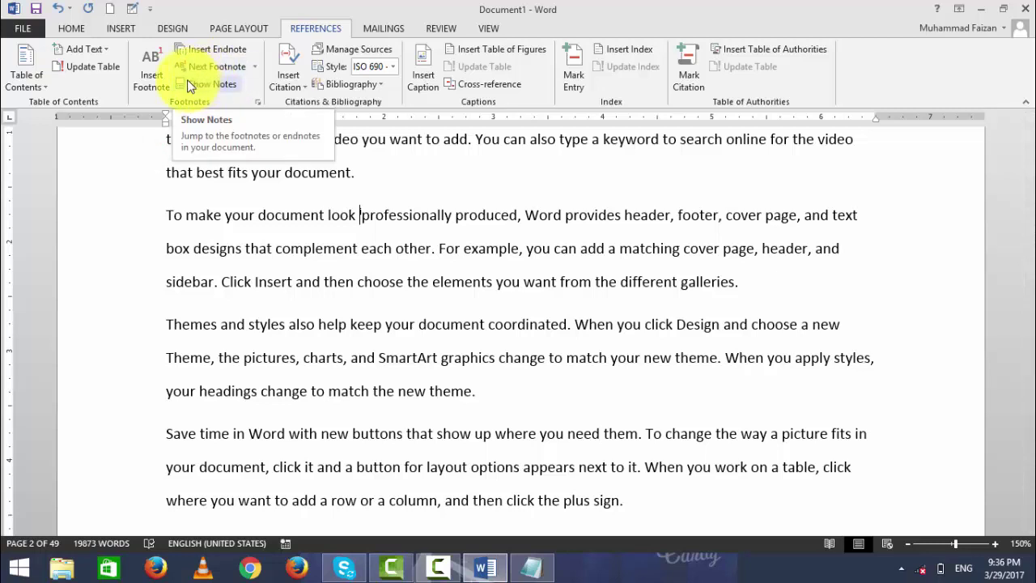
pyautogui.click(273, 243)
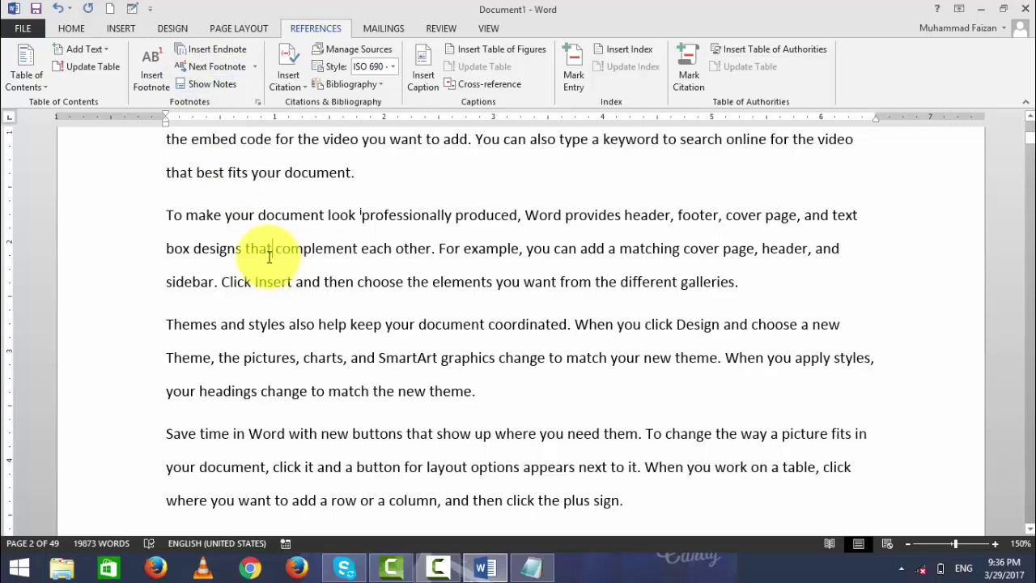
pyautogui.click(226, 84)
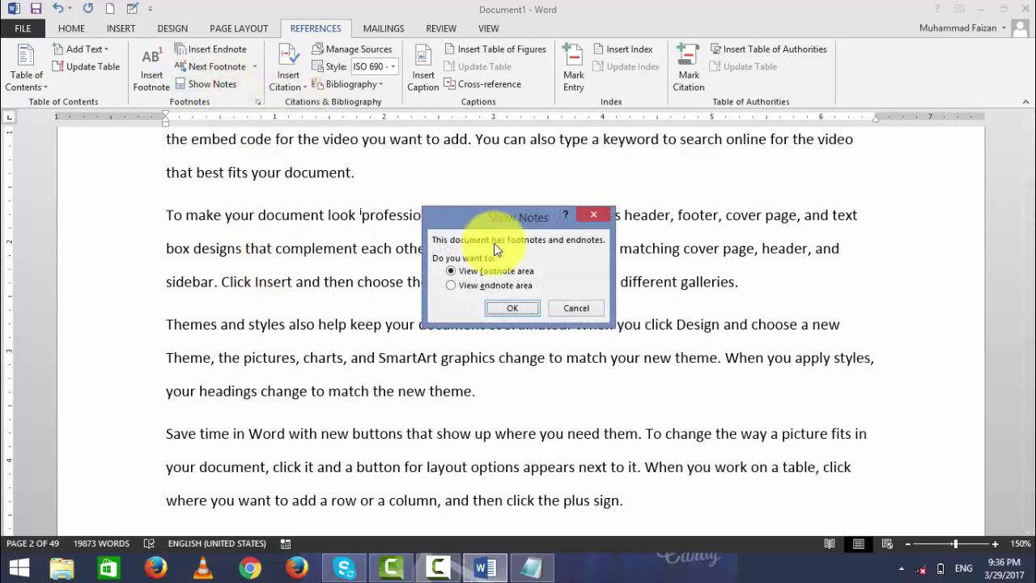
pyautogui.moveTo(494, 229); pyautogui.dragTo(432, 181)
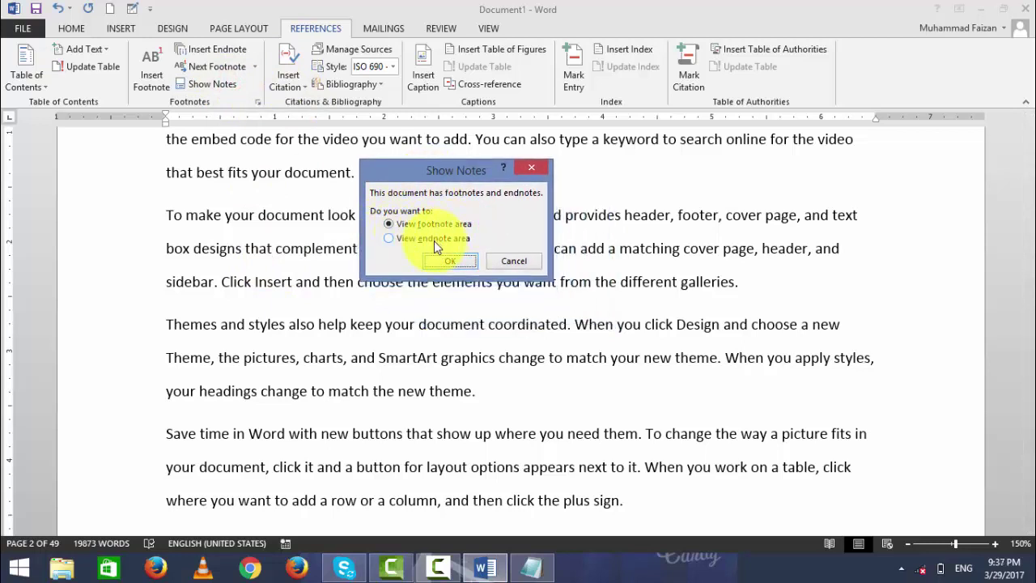
pyautogui.click(455, 261)
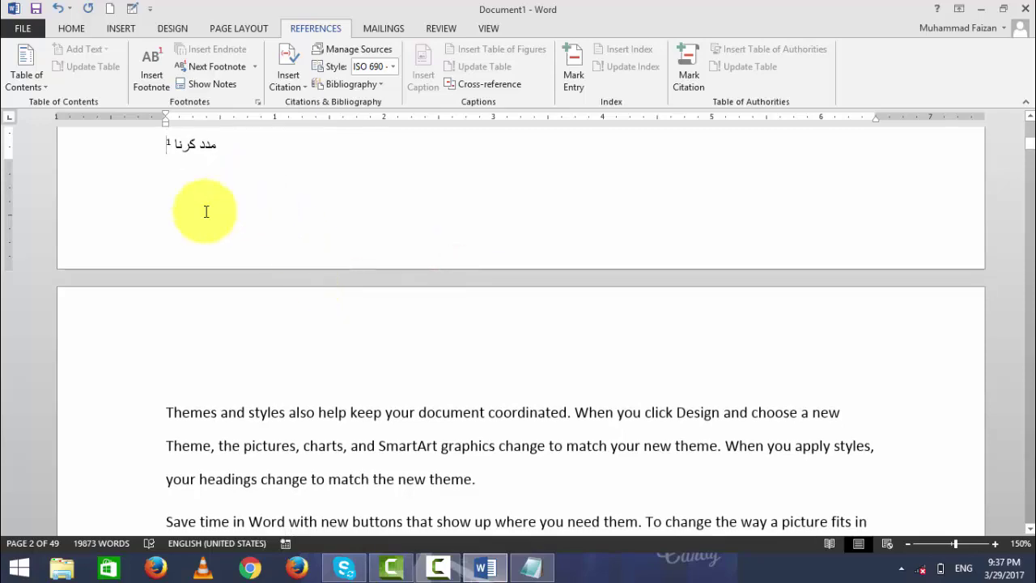
pyautogui.click(215, 85)
pyautogui.click(216, 86)
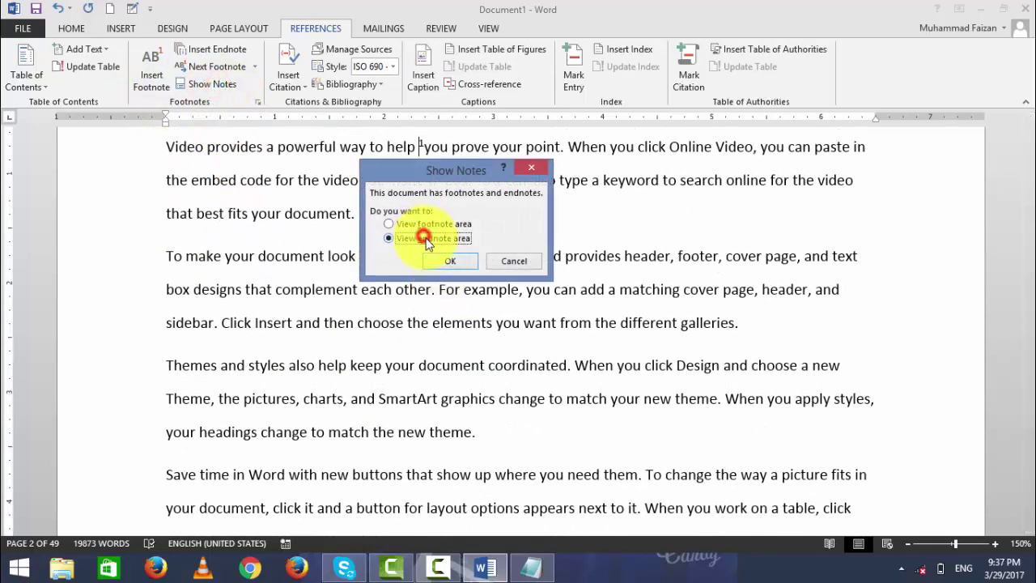
pyautogui.click(404, 238)
pyautogui.click(450, 261)
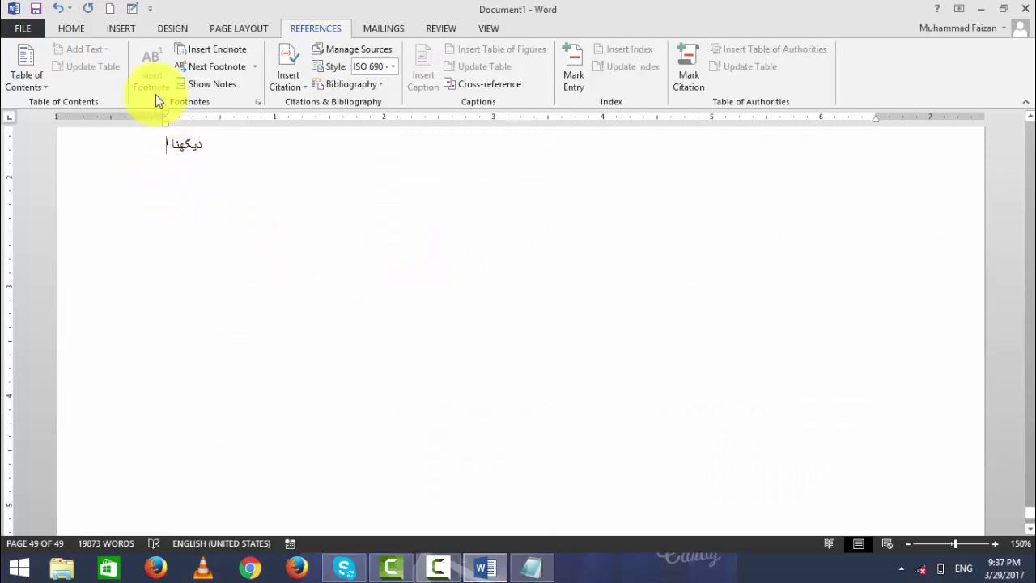
pyautogui.click(208, 83)
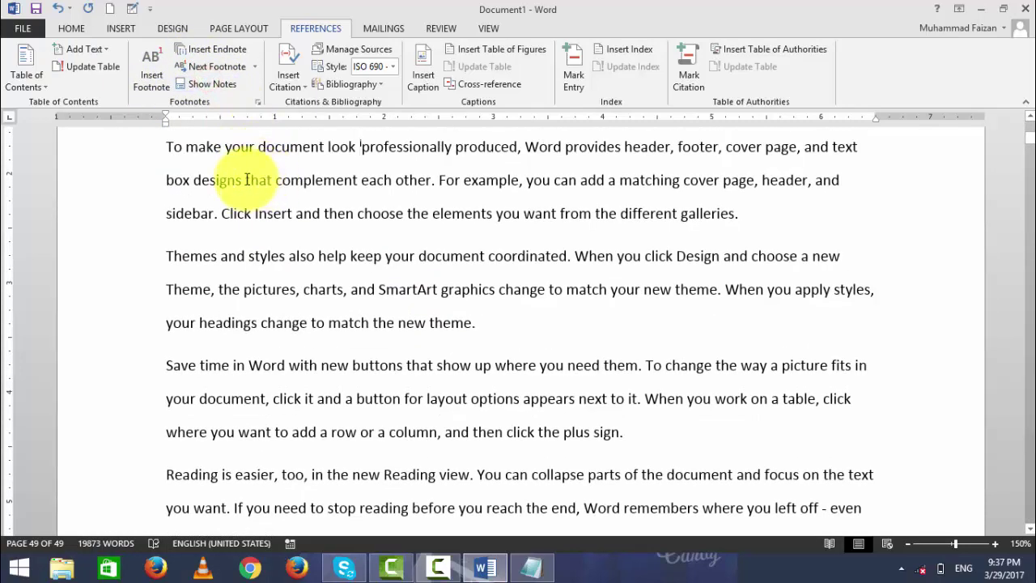
# In Footnote and Endnote settings, select Footnotes and place them at Bottom of page.
pyautogui.click(259, 103)
pyautogui.moveTo(534, 116)
pyautogui.mouseDown()
pyautogui.moveTo(293, 144)
pyautogui.moveTo(300, 164)
pyautogui.mouseUp()
pyautogui.click(300, 204)
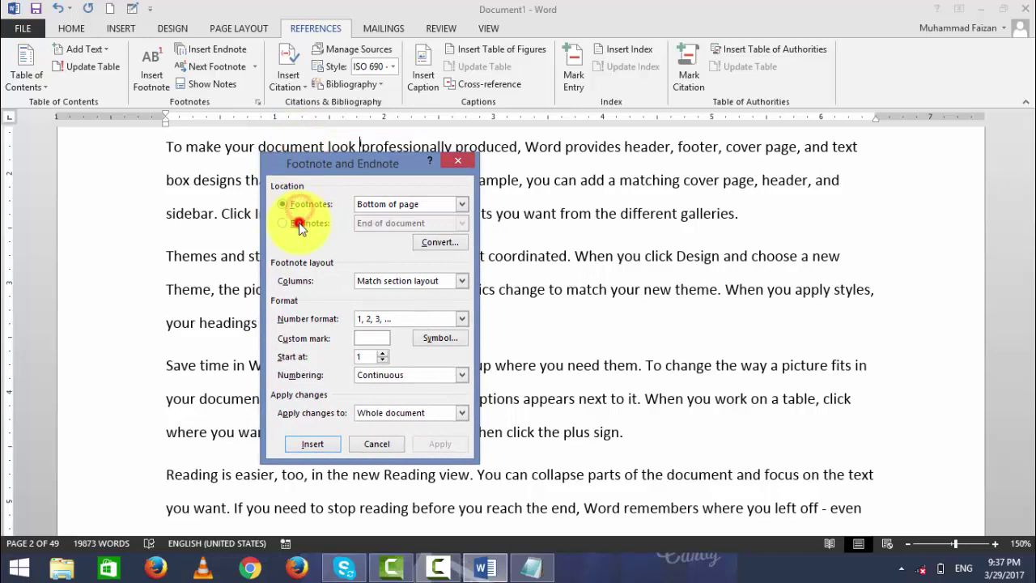
pyautogui.click(296, 223)
pyautogui.click(295, 205)
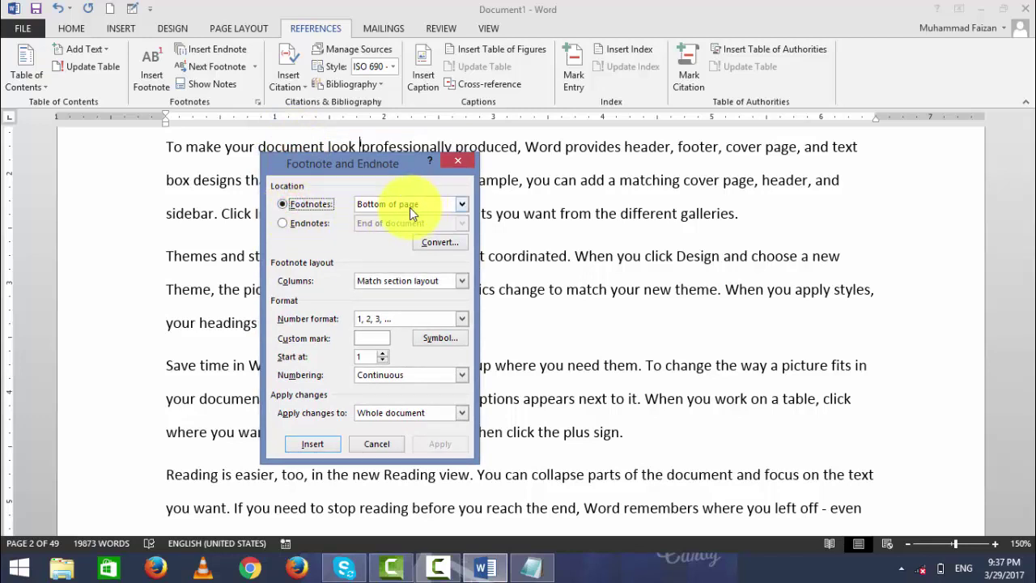
pyautogui.click(287, 224)
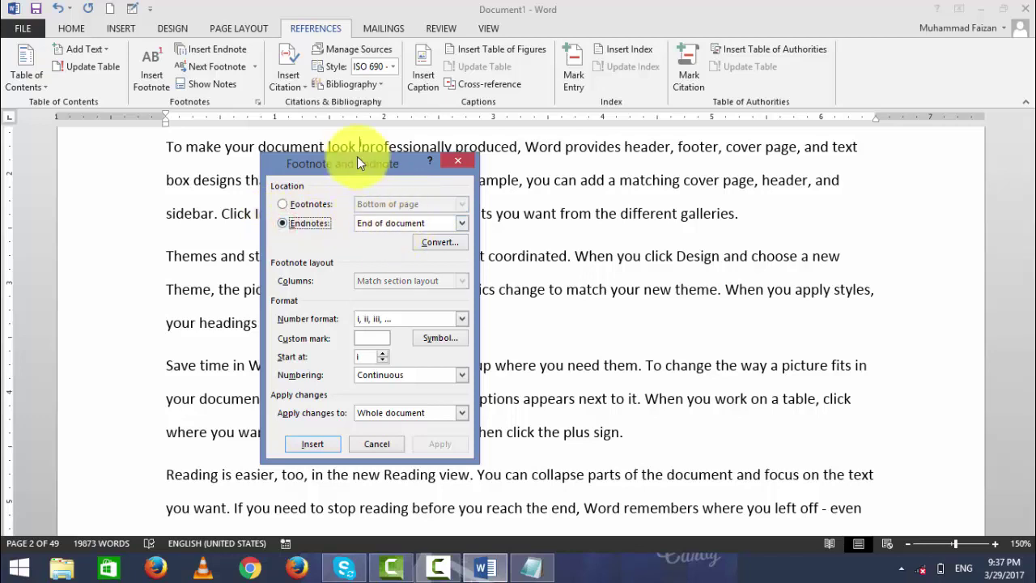
pyautogui.moveTo(357, 158); pyautogui.dragTo(397, 98)
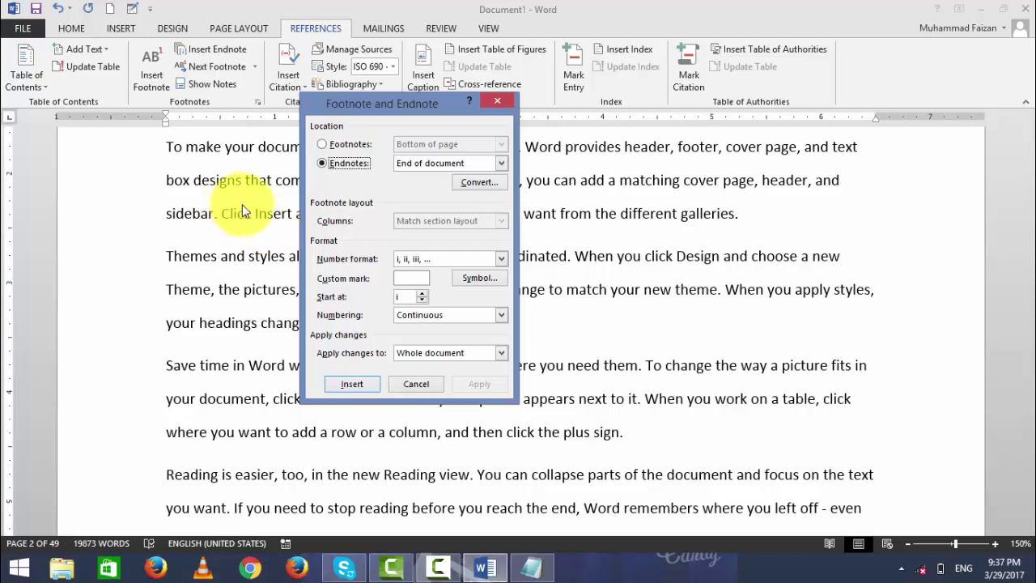
pyautogui.click(334, 143)
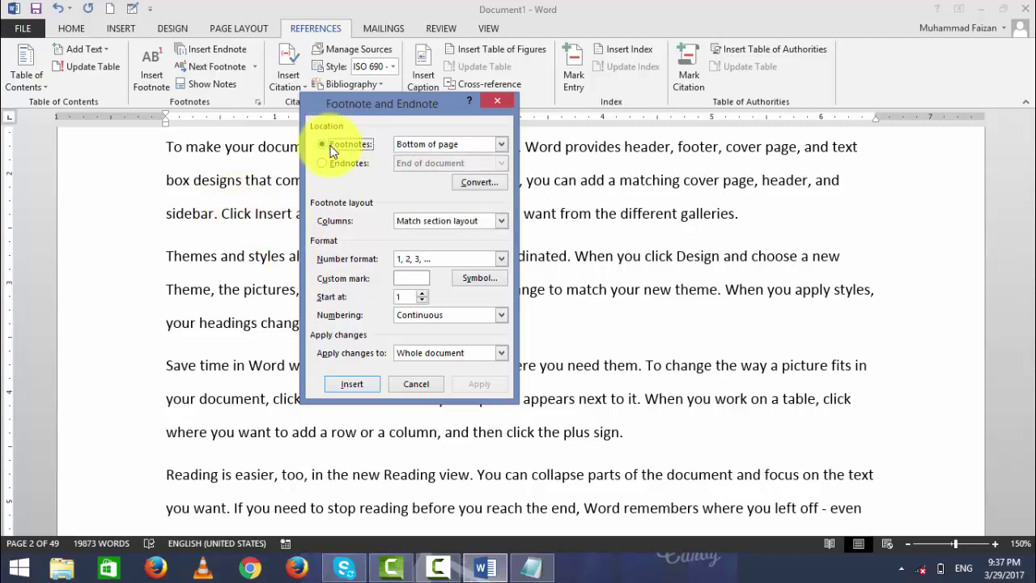
pyautogui.click(420, 145)
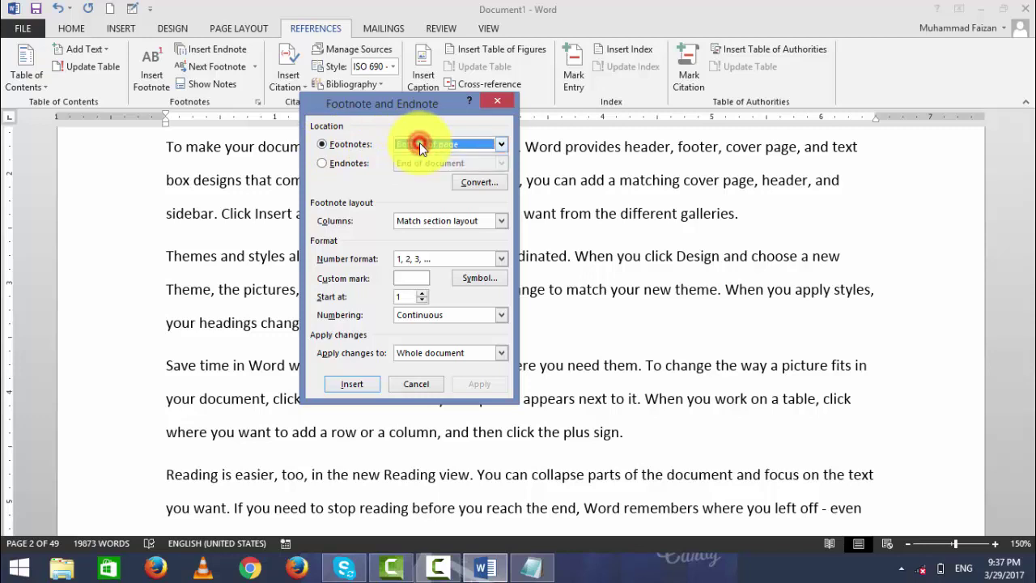
pyautogui.click(420, 146)
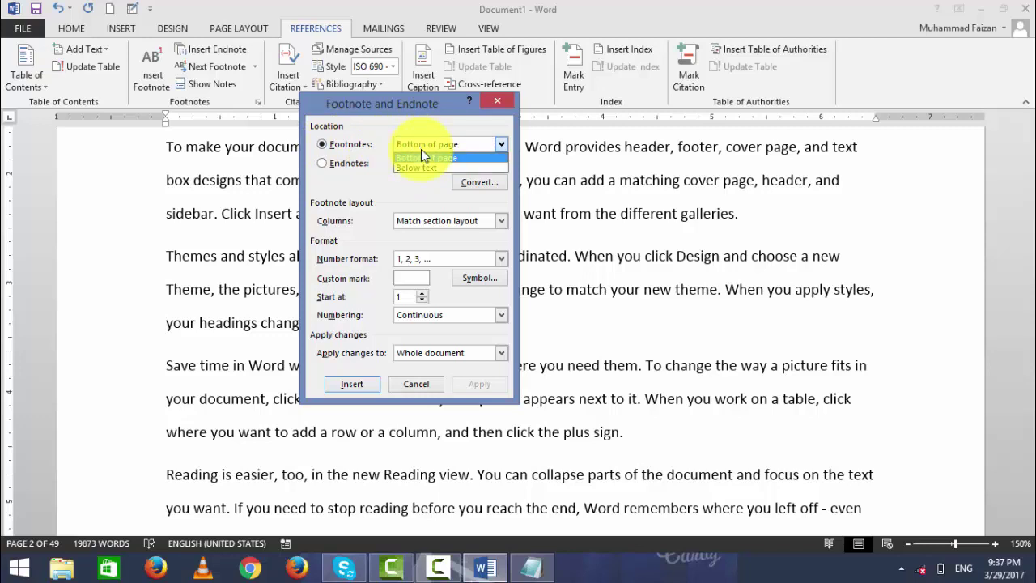
pyautogui.click(421, 151)
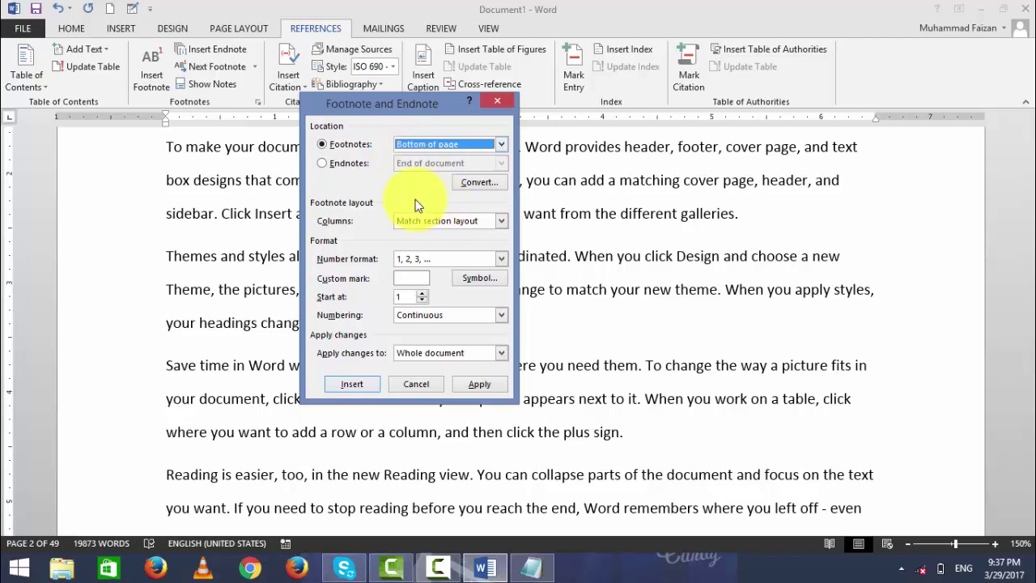
# Convert all endnotes to footnotes through the Convert Notes options.
pyautogui.click(482, 184)
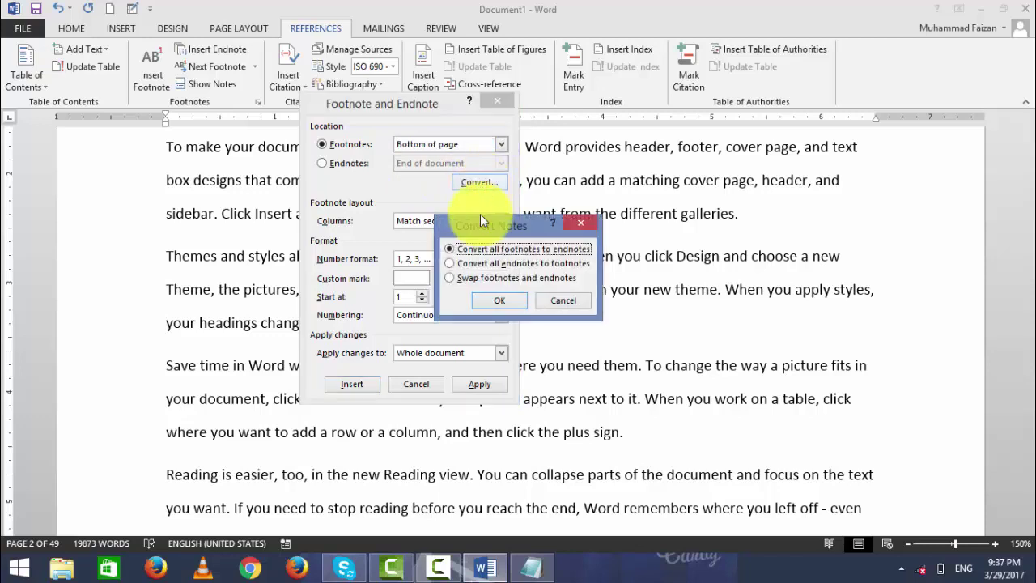
pyautogui.moveTo(482, 225); pyautogui.dragTo(398, 189)
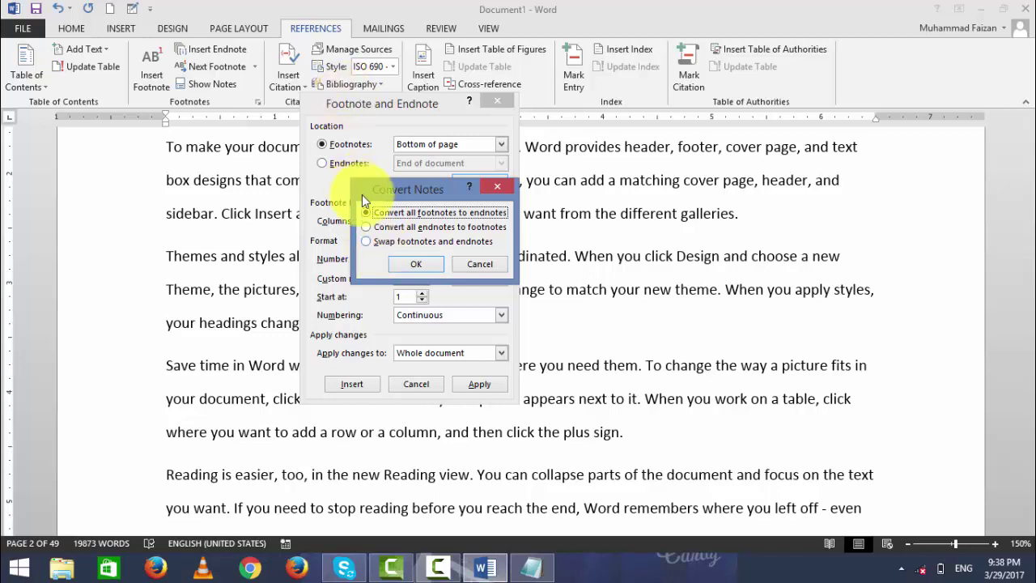
pyautogui.click(374, 226)
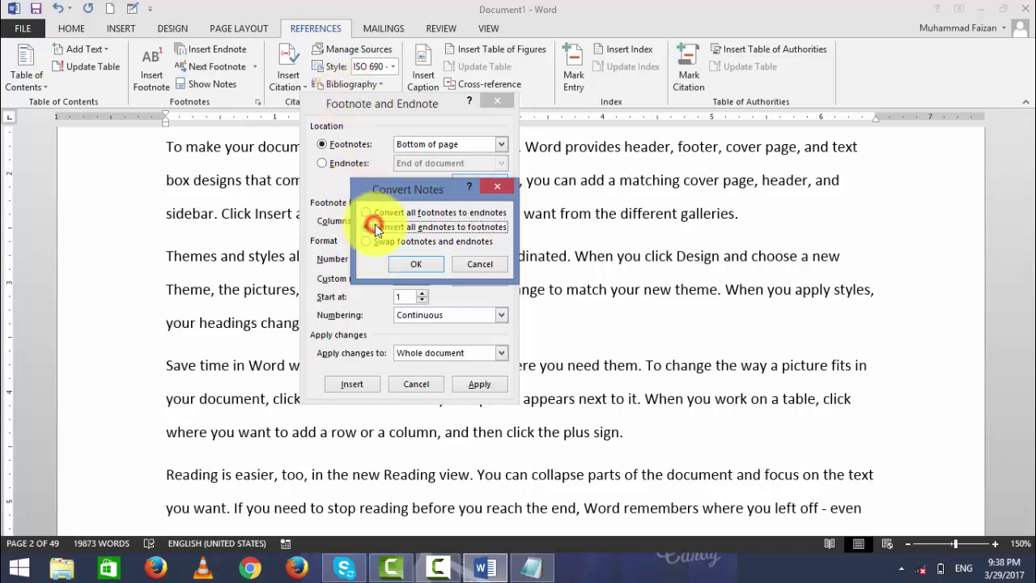
pyautogui.click(424, 267)
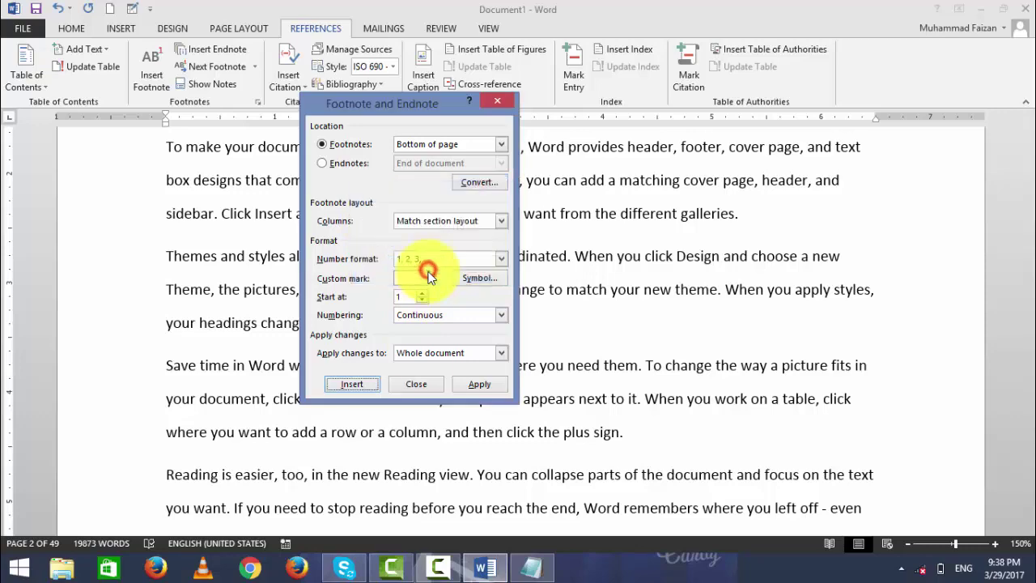
# Apply the footnote settings and scroll to confirm both Urdu footnotes on page 2.
pyautogui.click(480, 388)
pyautogui.scroll(-5, 381, 271)
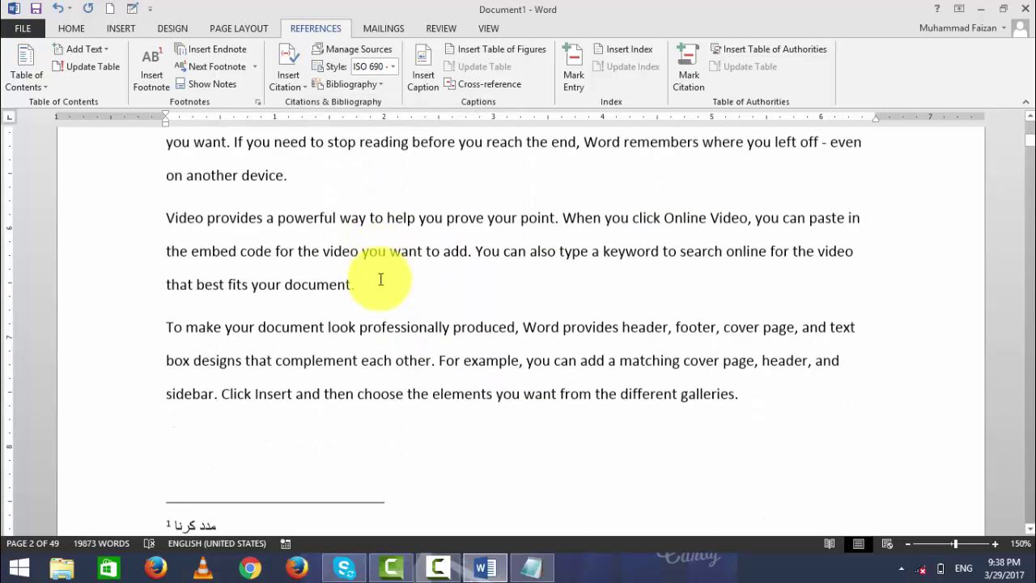
pyautogui.scroll(-3, 380, 280)
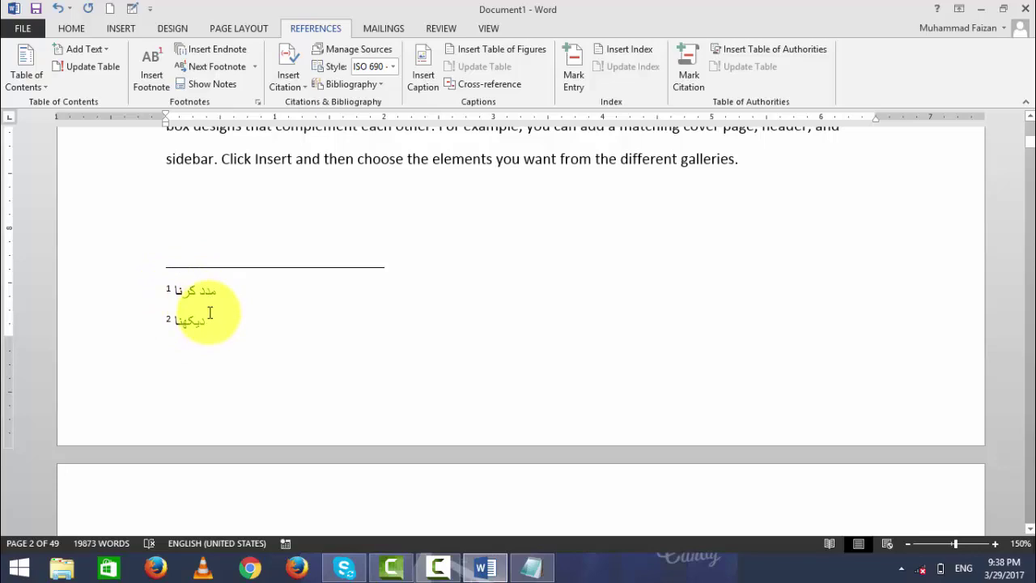
pyautogui.scroll(-4, 233, 355)
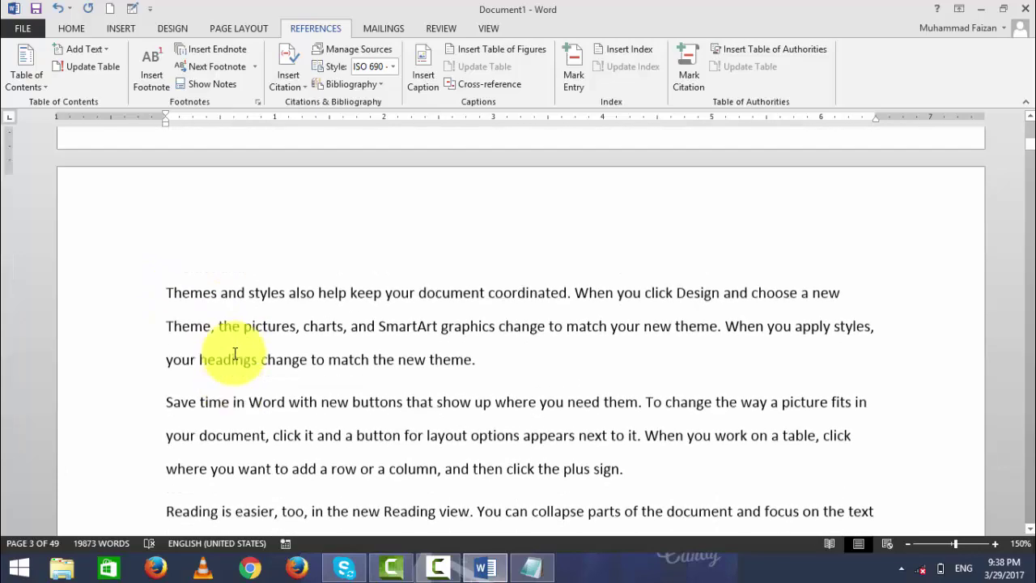
pyautogui.scroll(3, 235, 356)
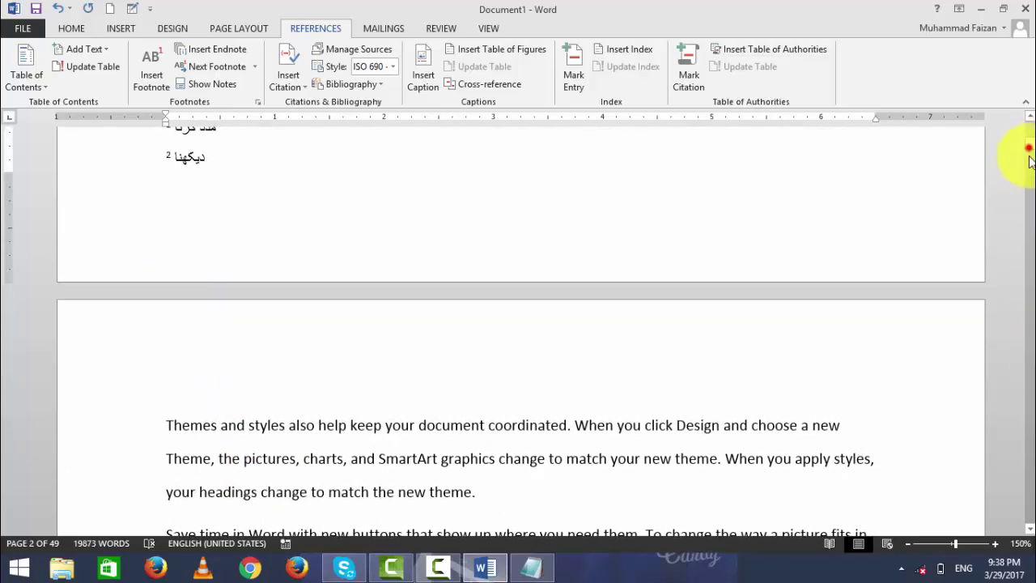
pyautogui.moveTo(1029, 146); pyautogui.dragTo(1029, 518)
# Return to page 2 beside footnote marks 1 and 2, preview a mark, and show the REVIEW tab.
pyautogui.scroll(-2, 227, 376)
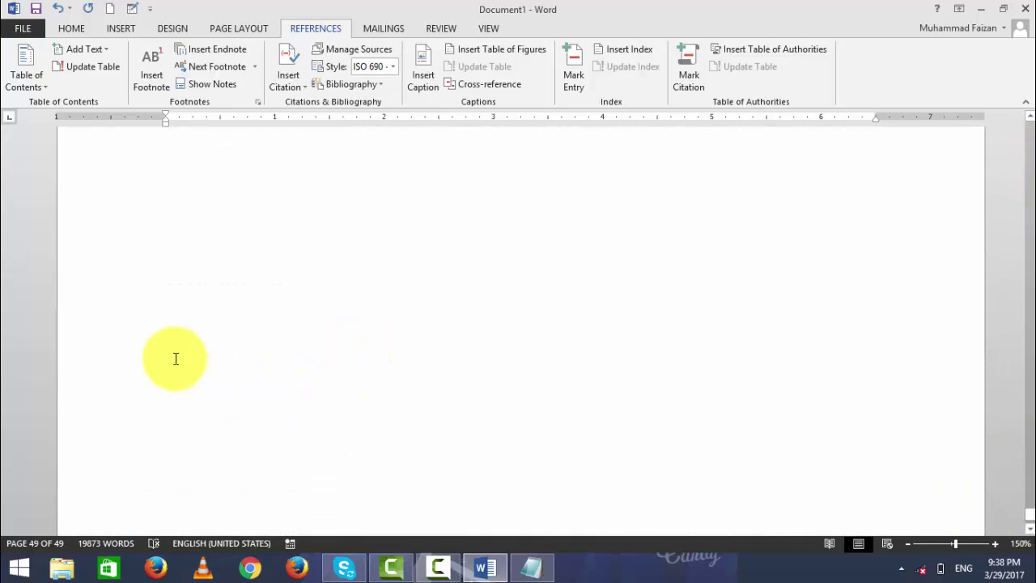
pyautogui.scroll(2, 173, 366)
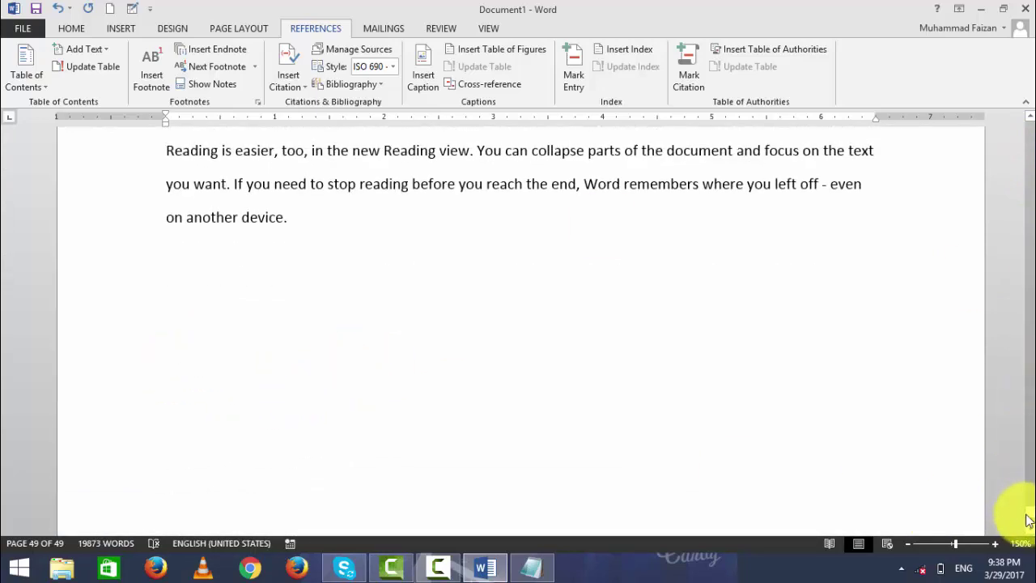
pyautogui.moveTo(1028, 515); pyautogui.dragTo(1025, 150)
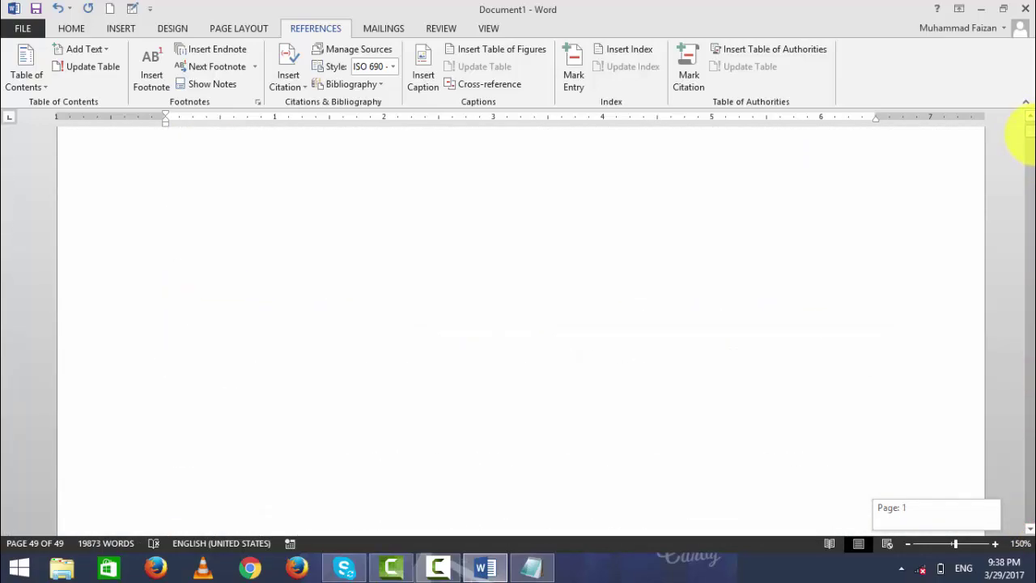
pyautogui.moveTo(1026, 146); pyautogui.dragTo(1026, 134)
pyautogui.scroll(-5, 284, 354)
pyautogui.scroll(-5, 284, 343)
pyautogui.scroll(2, 300, 324)
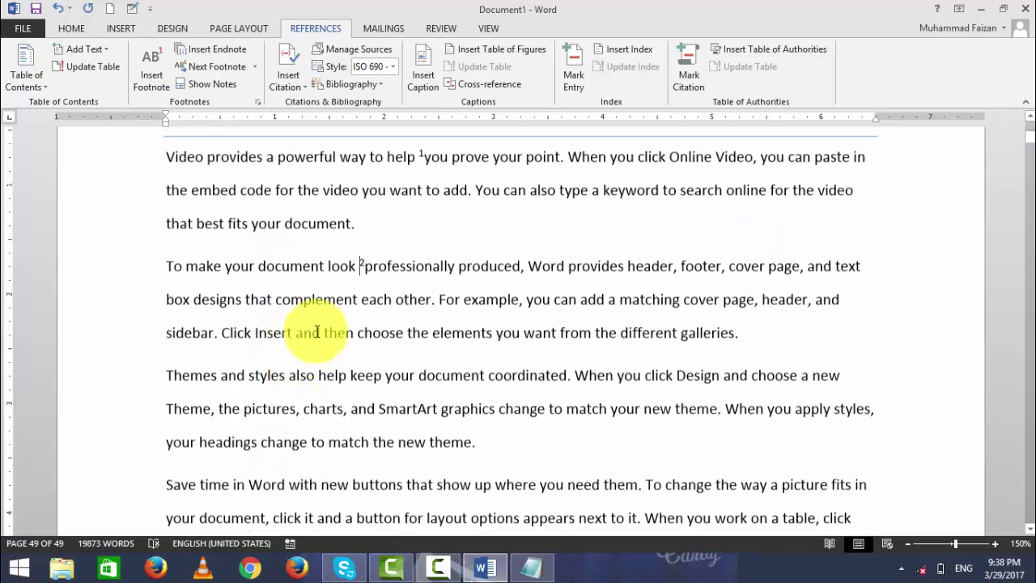
pyautogui.click(357, 269)
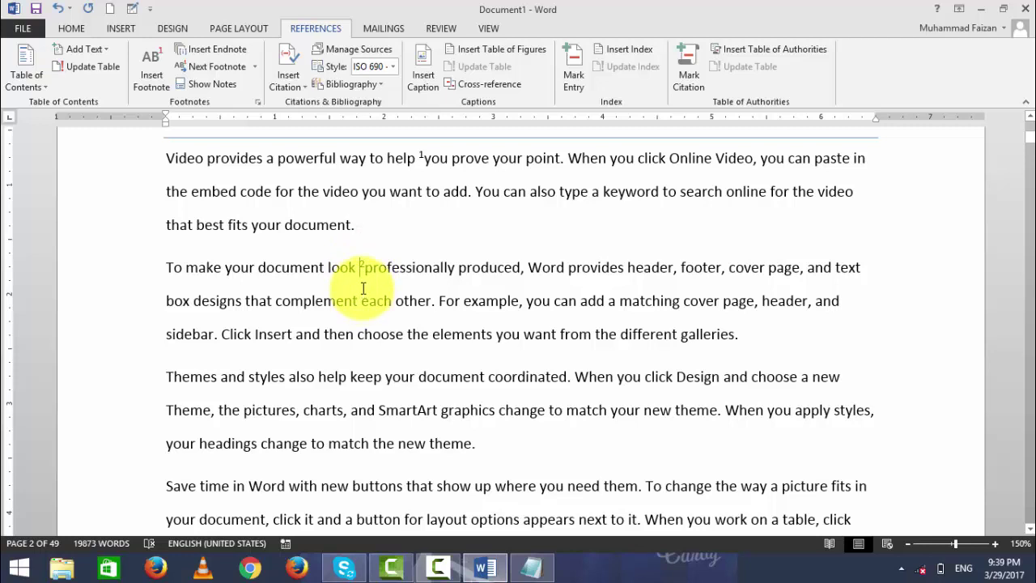
pyautogui.scroll(1, 364, 290)
pyautogui.moveTo(424, 213)
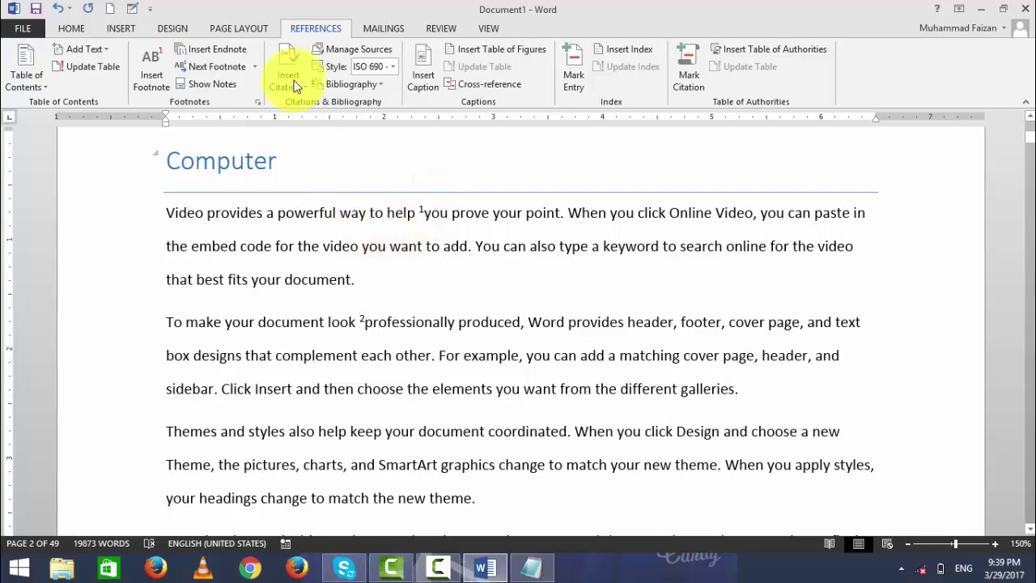
pyautogui.click(456, 29)
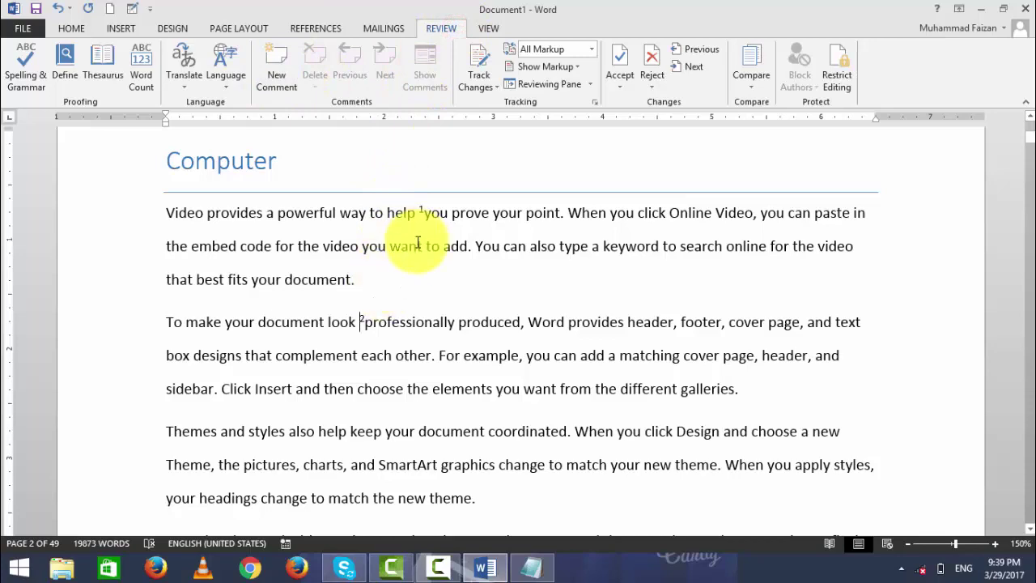
# Reopen the Footnote and Endnote dialog from the REFERENCES tab's Footnotes group.
pyautogui.scroll(2, 411, 252)
pyautogui.scroll(5, 410, 250)
pyautogui.scroll(3, 361, 236)
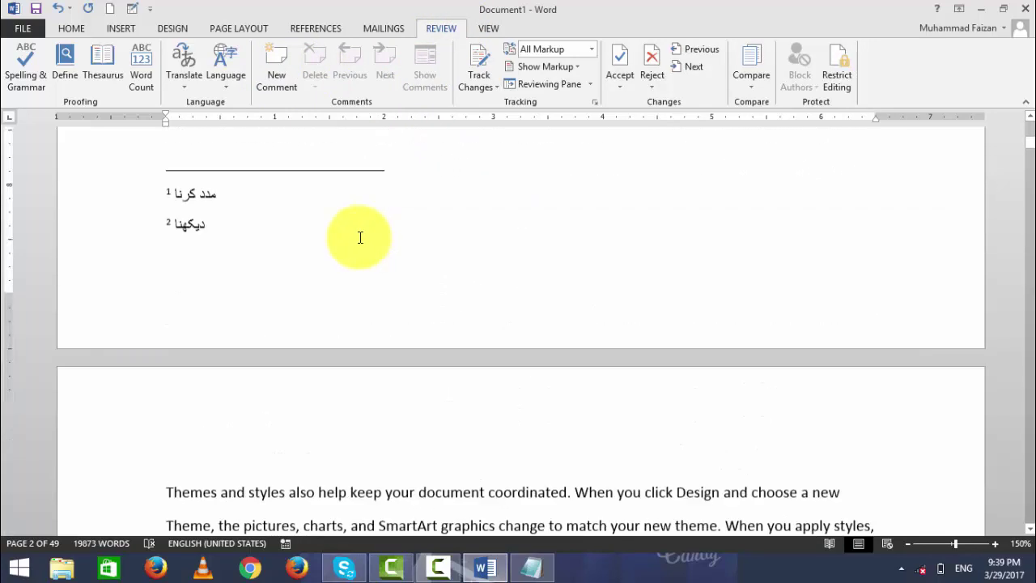
pyautogui.scroll(1, 257, 261)
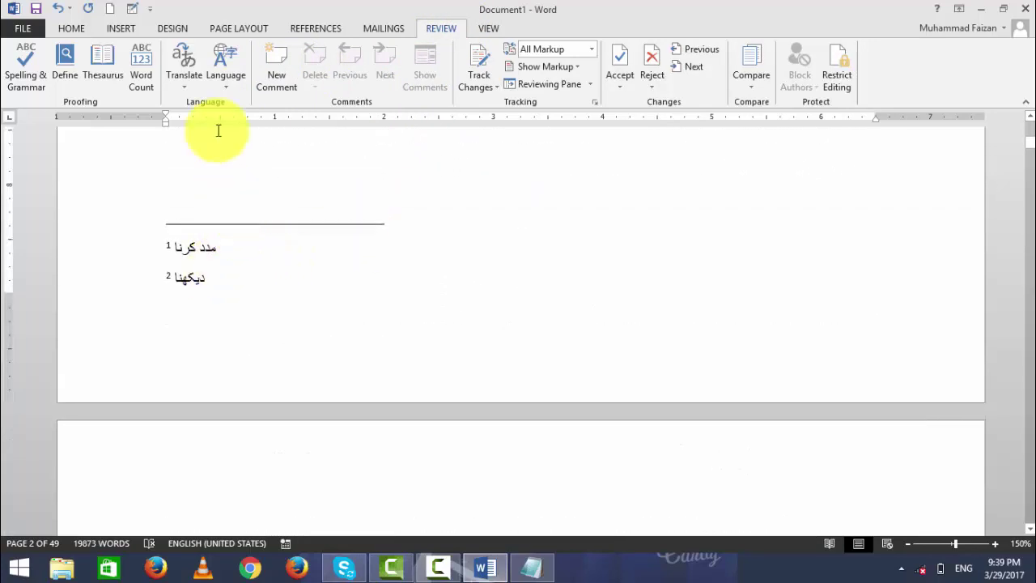
pyautogui.click(131, 18)
pyautogui.click(136, 30)
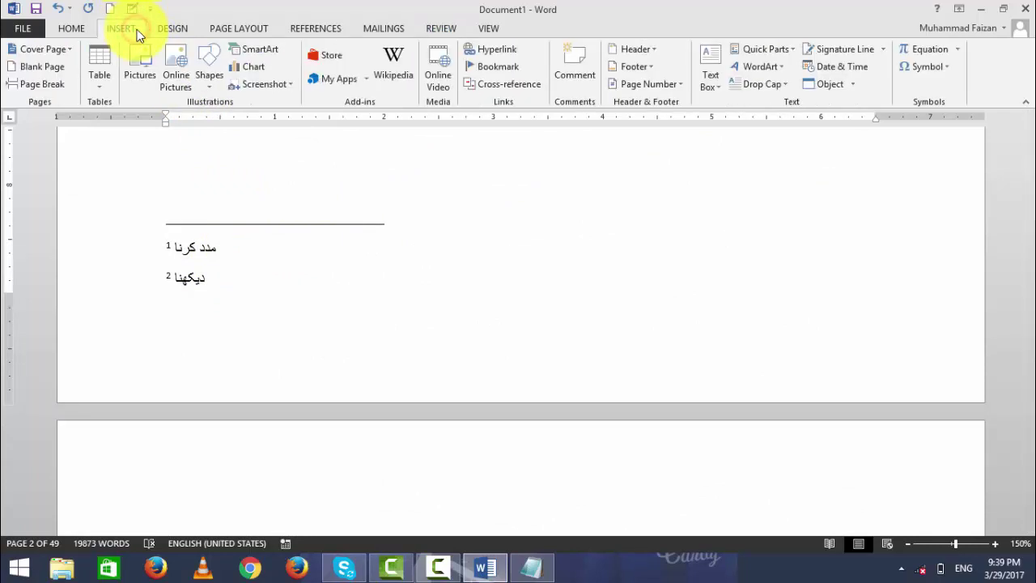
pyautogui.click(314, 36)
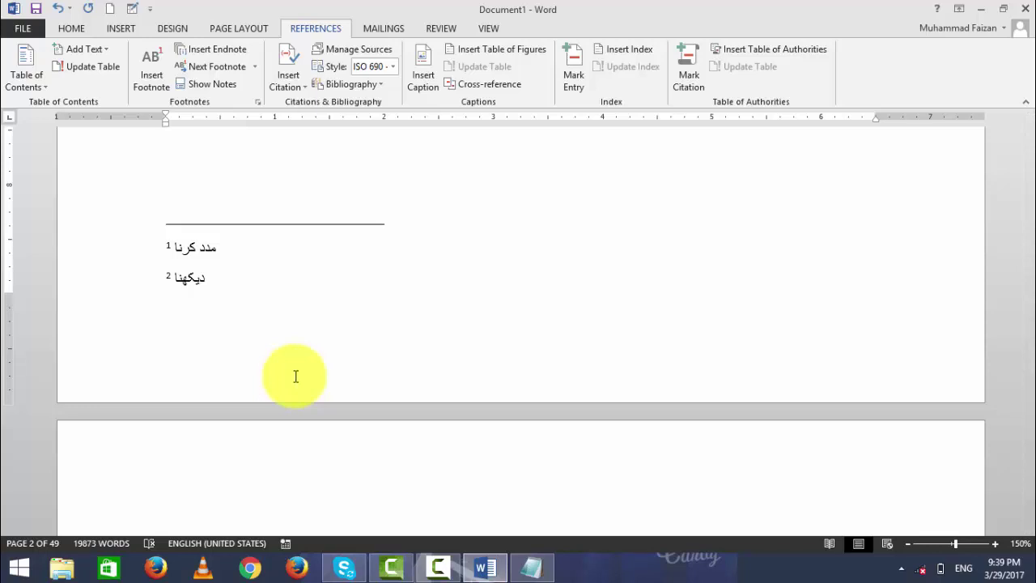
pyautogui.click(257, 102)
# Set the notes to match the section layout with Arabic-letter numbering, and apply it.
pyautogui.moveTo(423, 104); pyautogui.dragTo(505, 80)
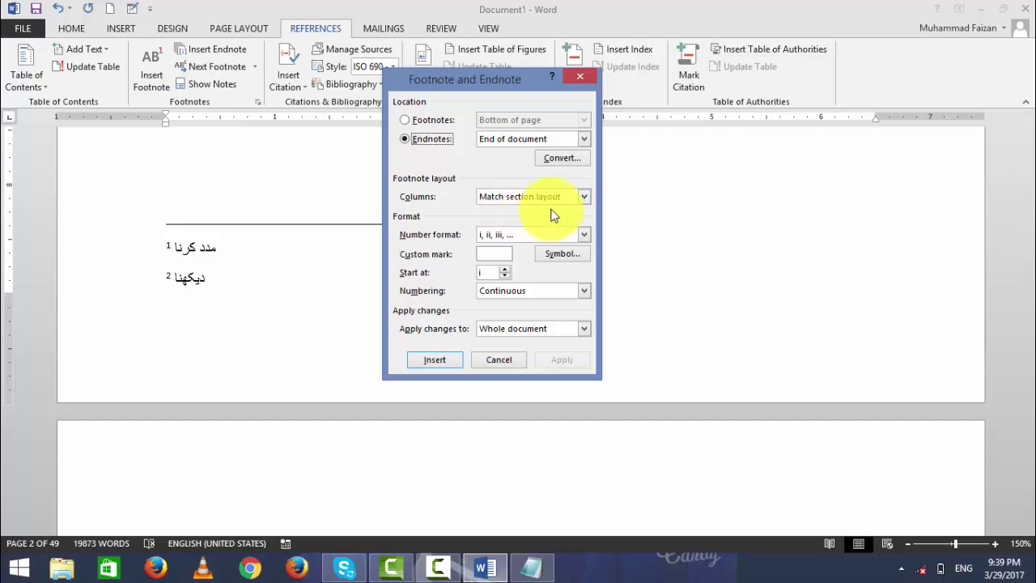
pyautogui.click(548, 197)
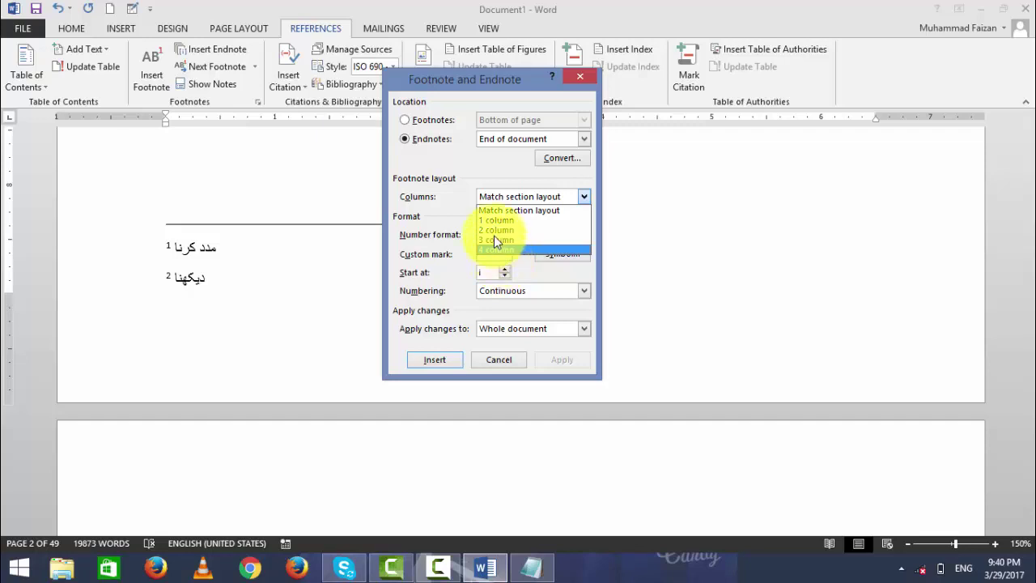
pyautogui.click(502, 210)
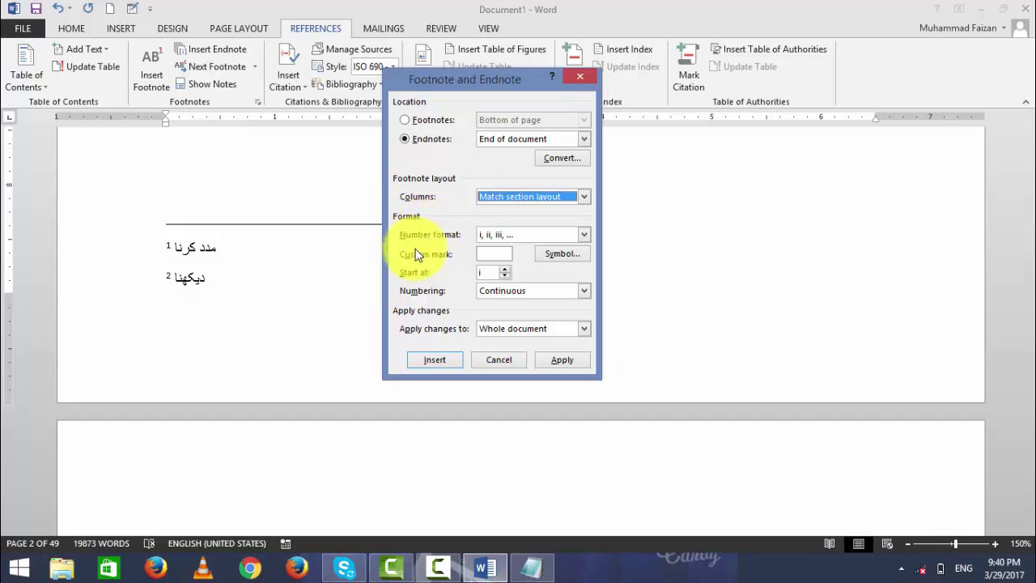
pyautogui.click(515, 234)
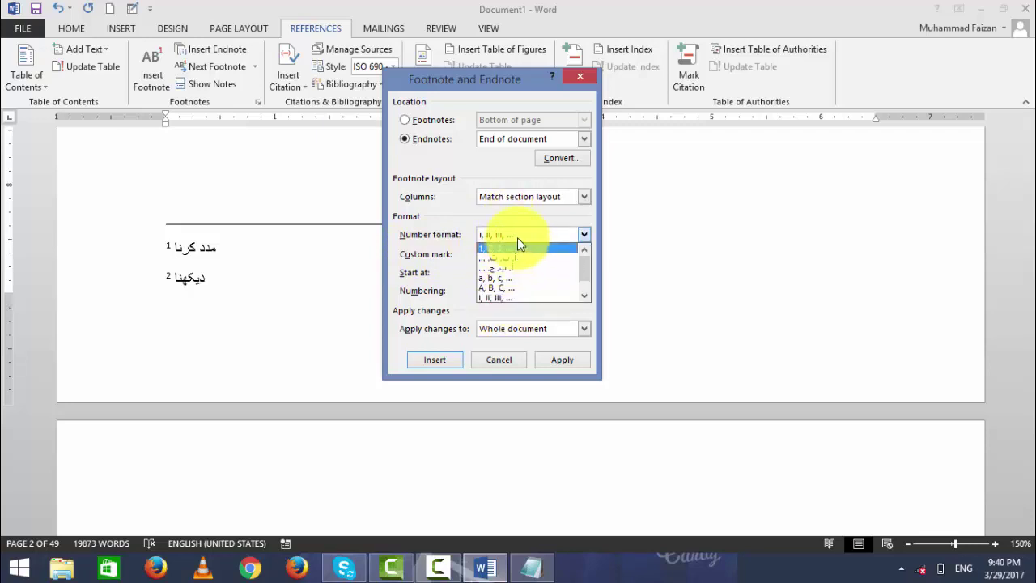
pyautogui.click(513, 267)
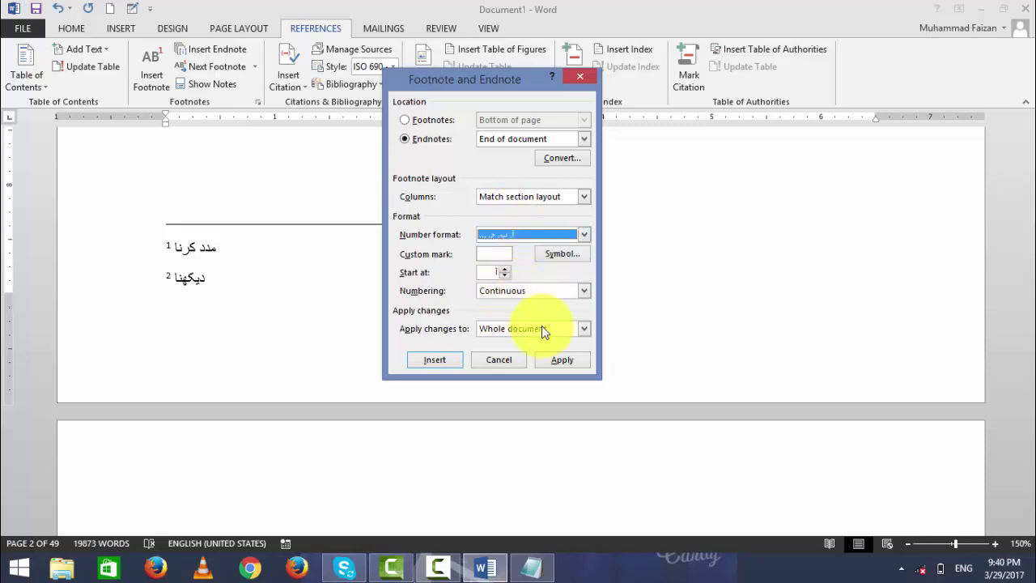
pyautogui.click(562, 360)
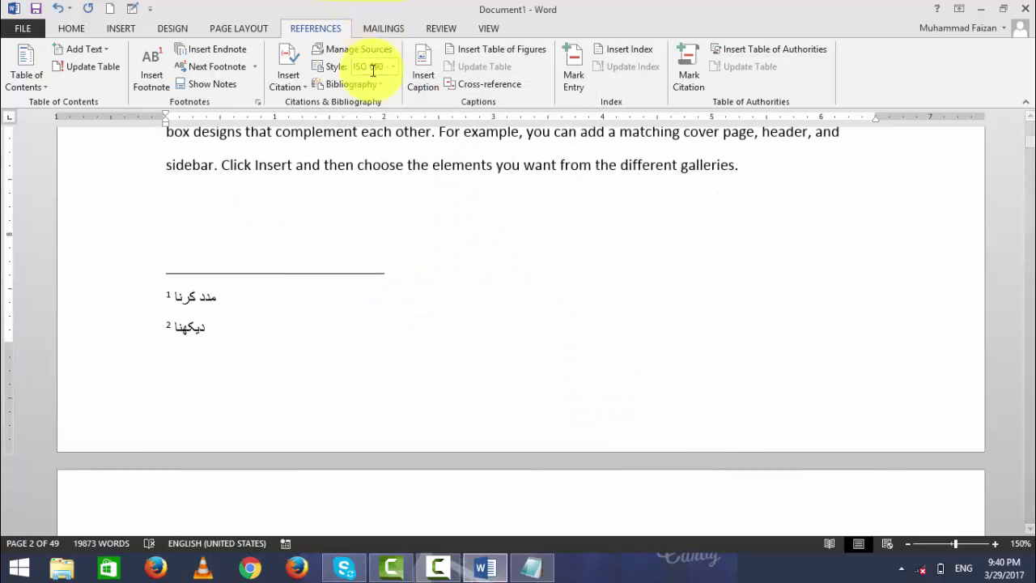
# Apply the أ، ب، ت number format to the footnotes, then reopen the footnote settings.
pyautogui.click(262, 104)
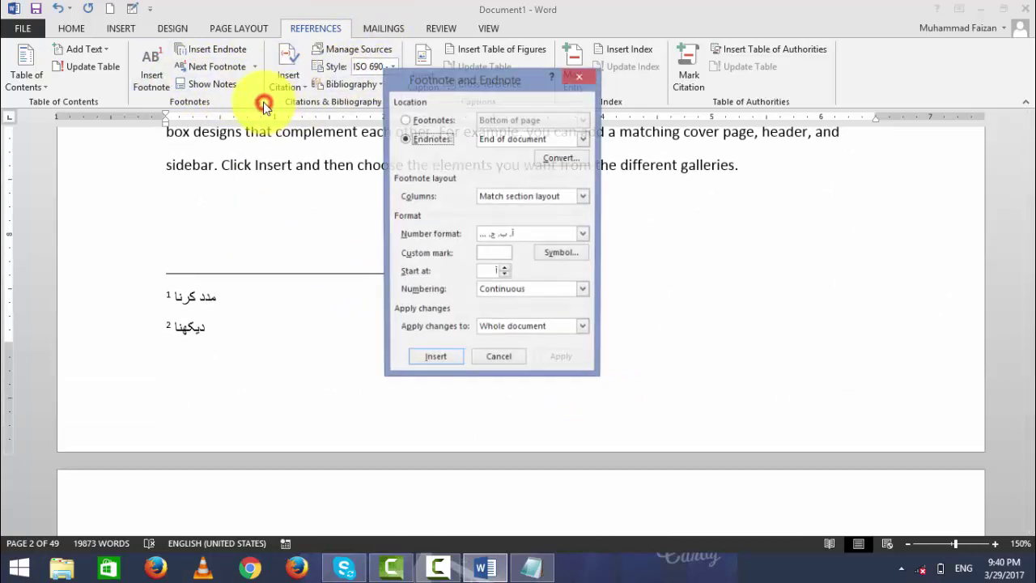
pyautogui.click(407, 121)
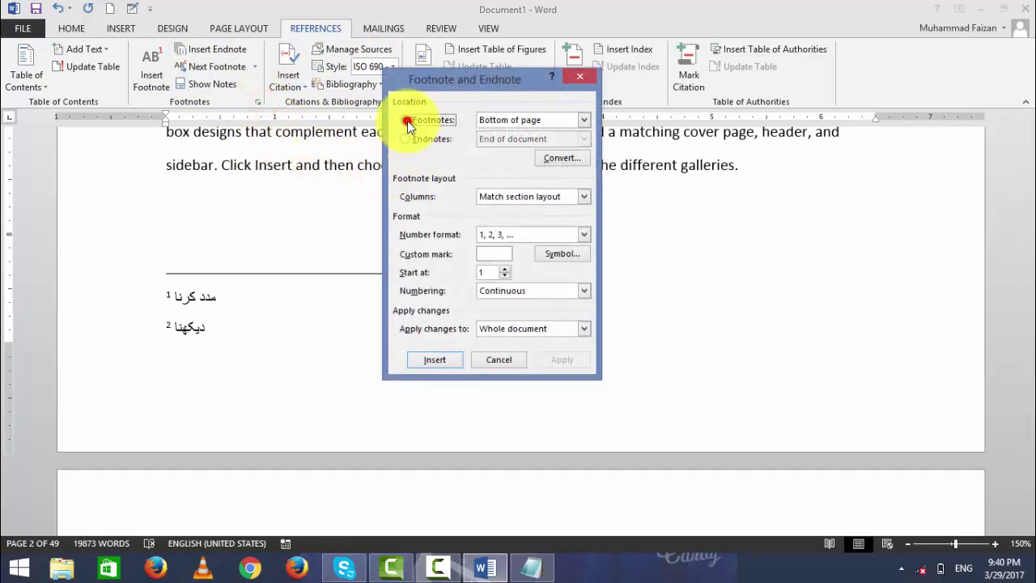
pyautogui.click(519, 235)
pyautogui.click(505, 257)
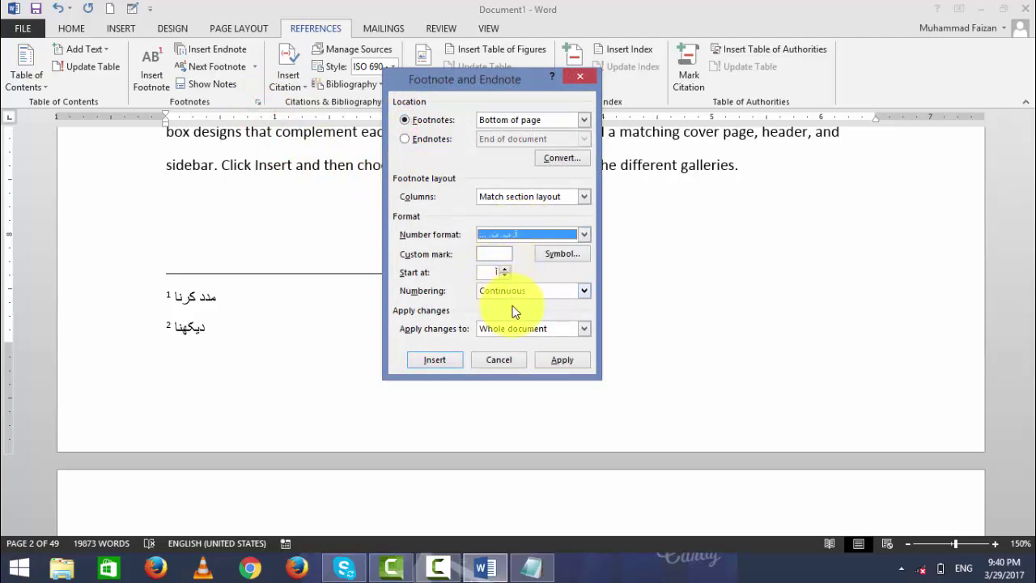
pyautogui.click(554, 361)
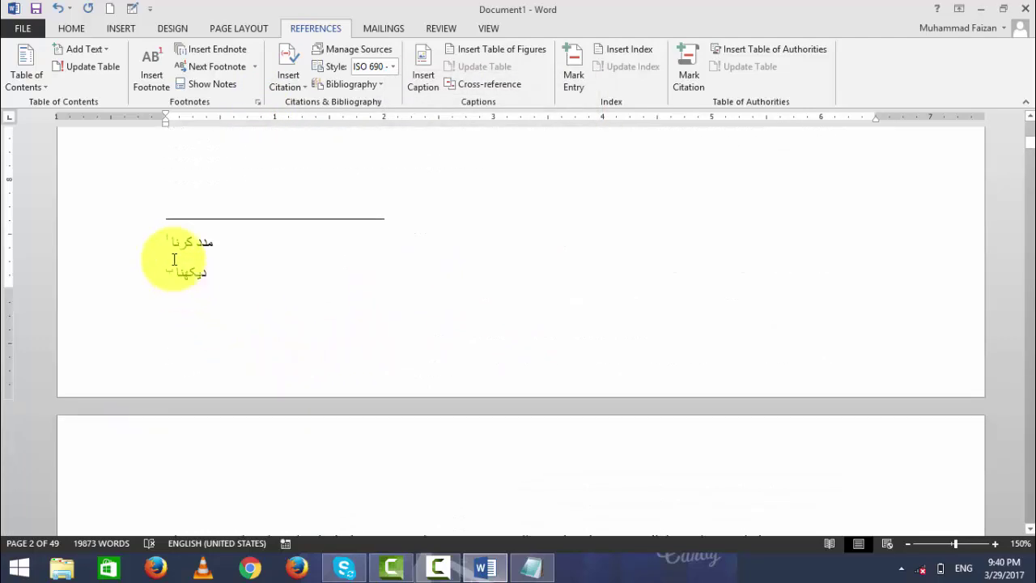
pyautogui.click(257, 102)
pyautogui.click(413, 120)
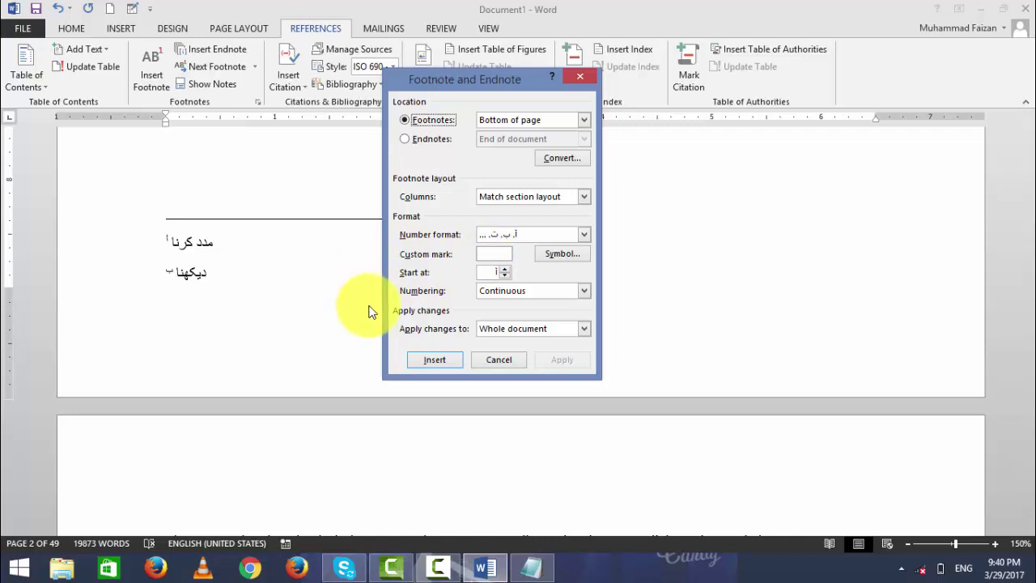
# Choose the asterisk symbol as the custom footnote mark.
pyautogui.click(560, 256)
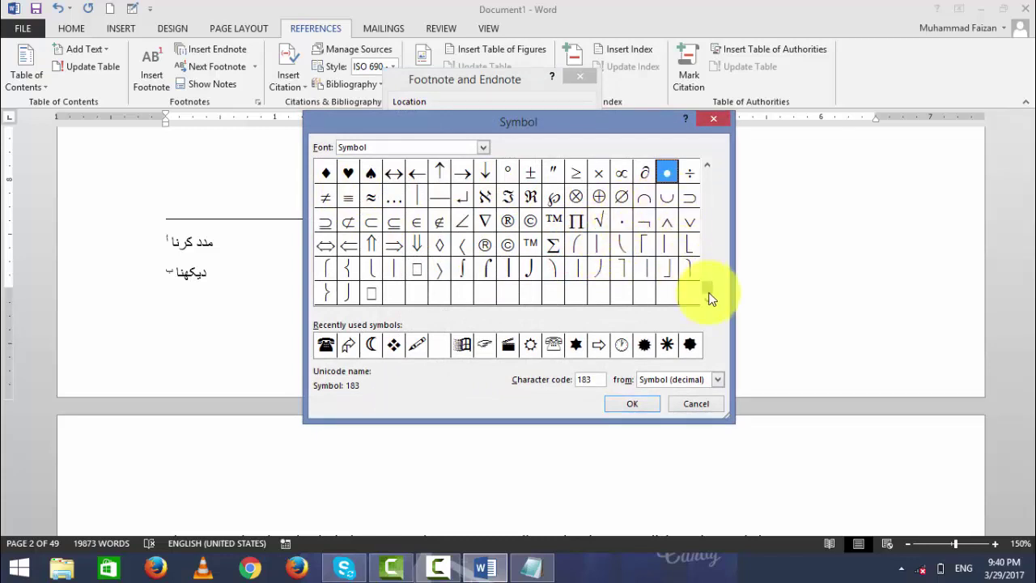
pyautogui.moveTo(709, 269); pyautogui.dragTo(706, 261)
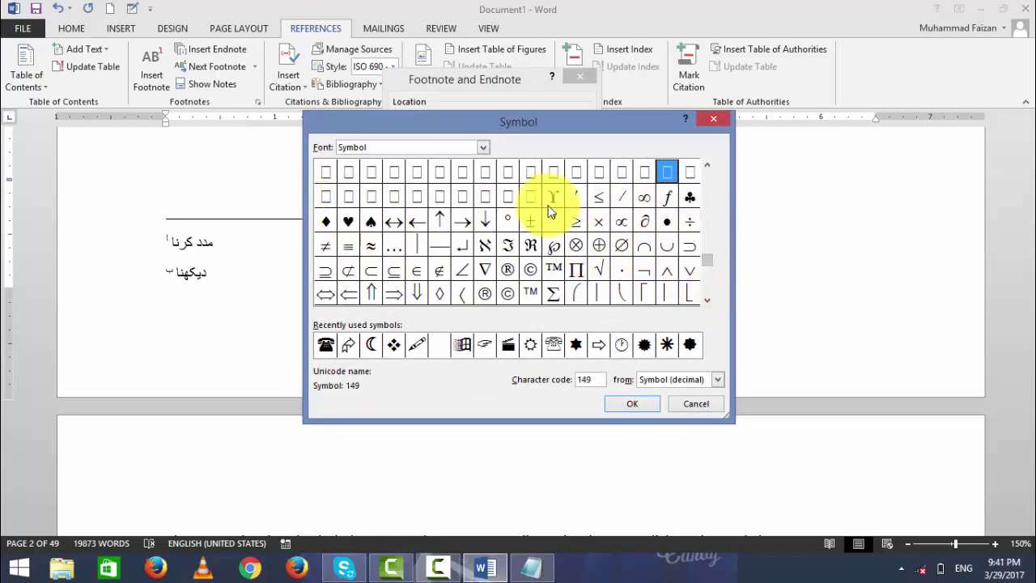
pyautogui.click(706, 165)
pyautogui.click(706, 165)
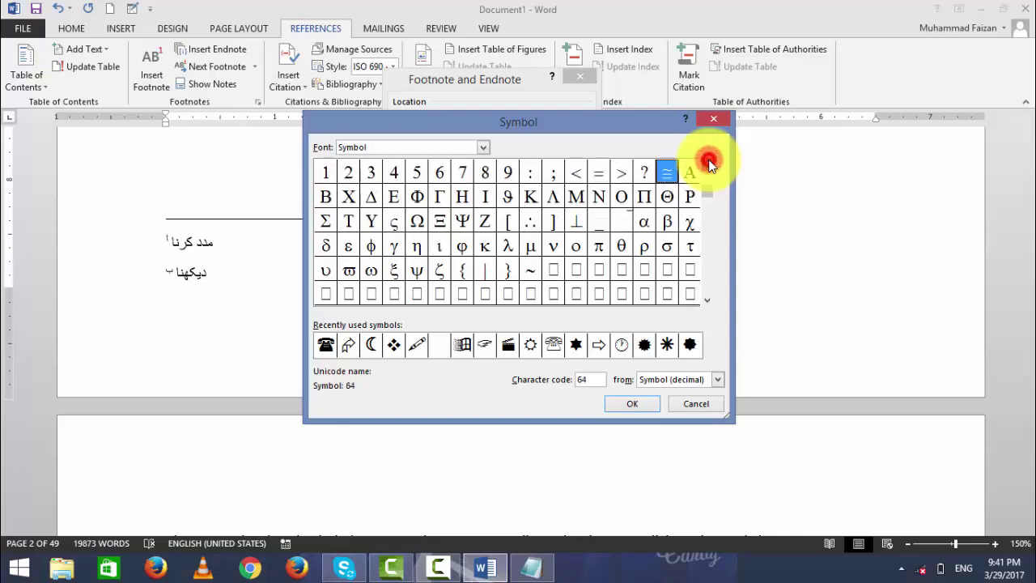
pyautogui.click(706, 164)
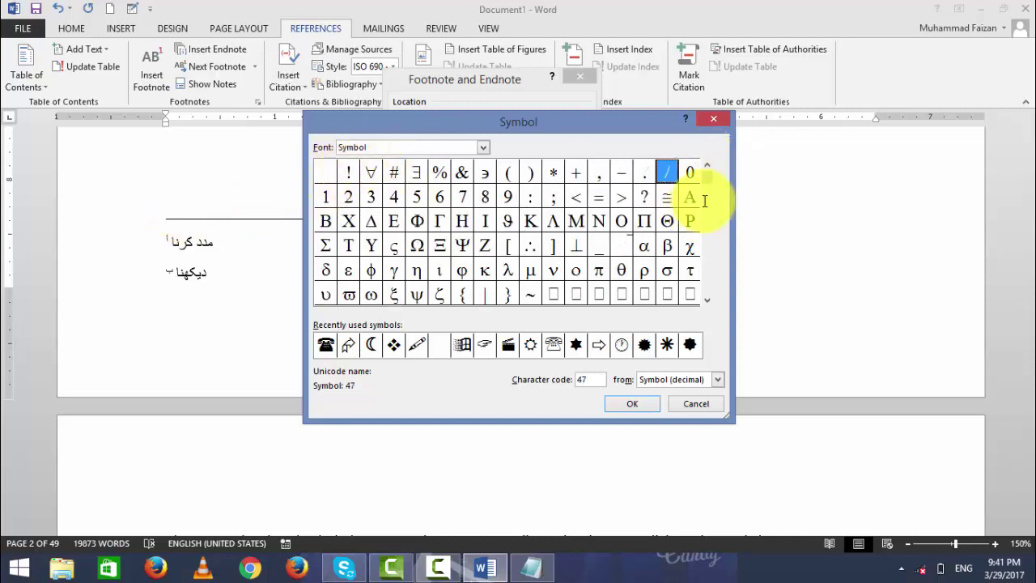
pyautogui.click(706, 170)
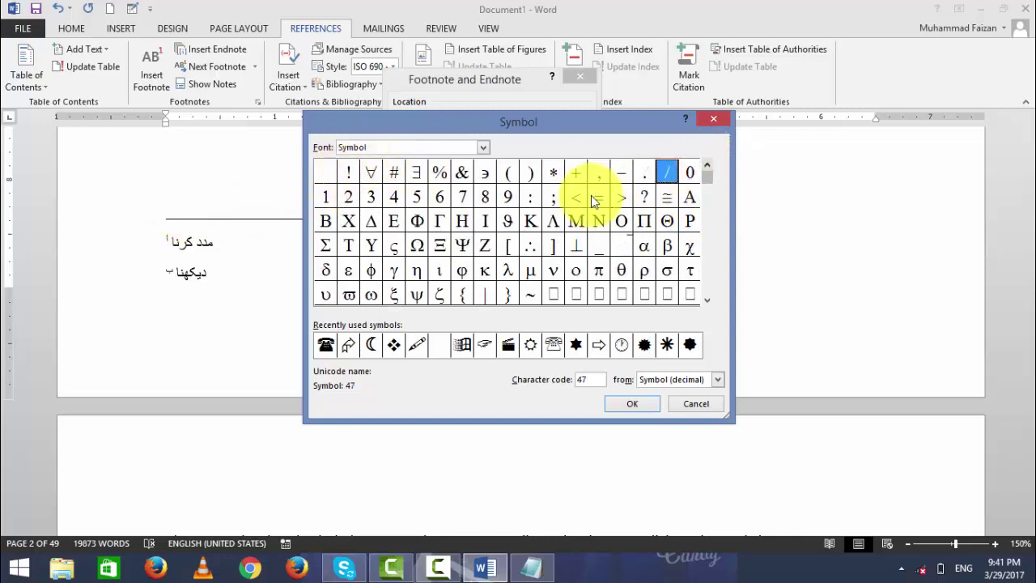
pyautogui.click(553, 172)
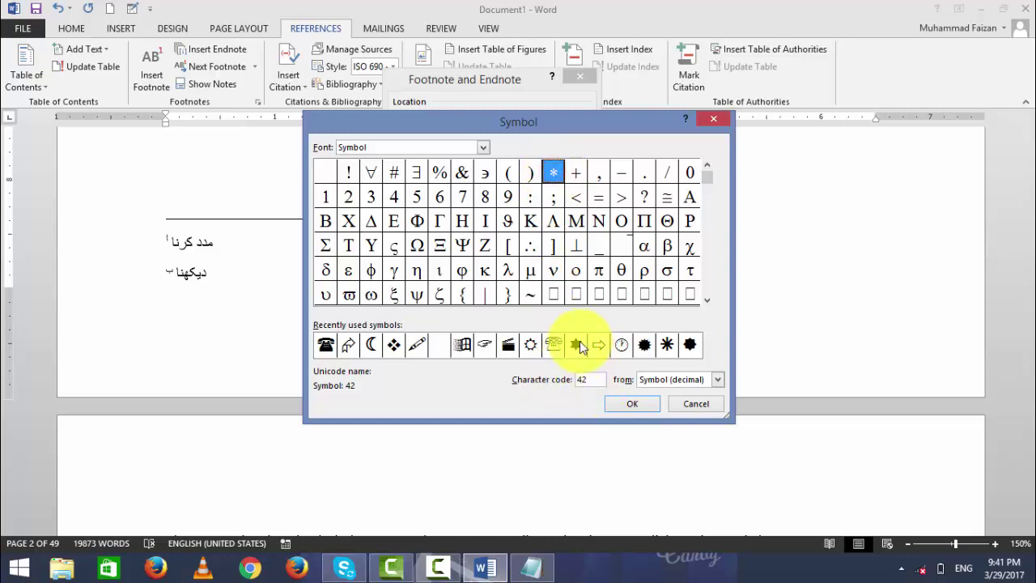
pyautogui.click(575, 344)
pyautogui.click(626, 405)
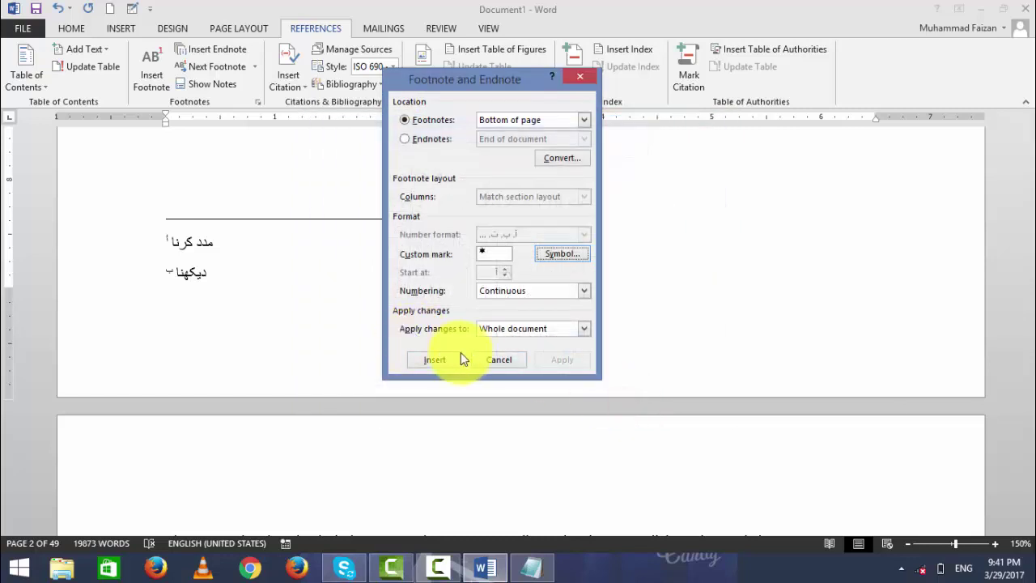
# Insert the asterisk-marked footnote after the word 'look' and check its placement.
pyautogui.click(433, 360)
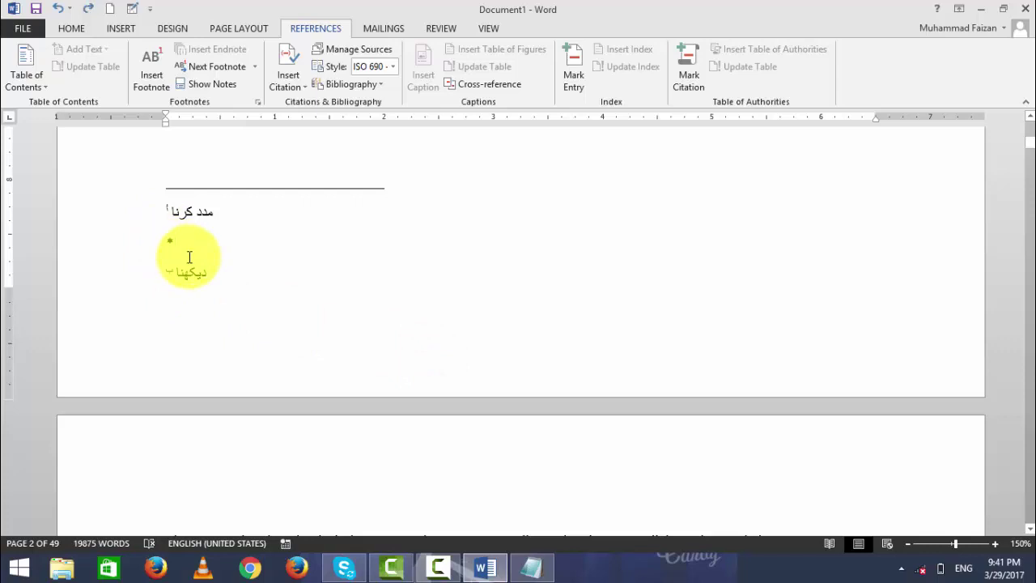
pyautogui.scroll(3, 190, 258)
pyautogui.scroll(4, 194, 252)
pyautogui.scroll(2, 205, 249)
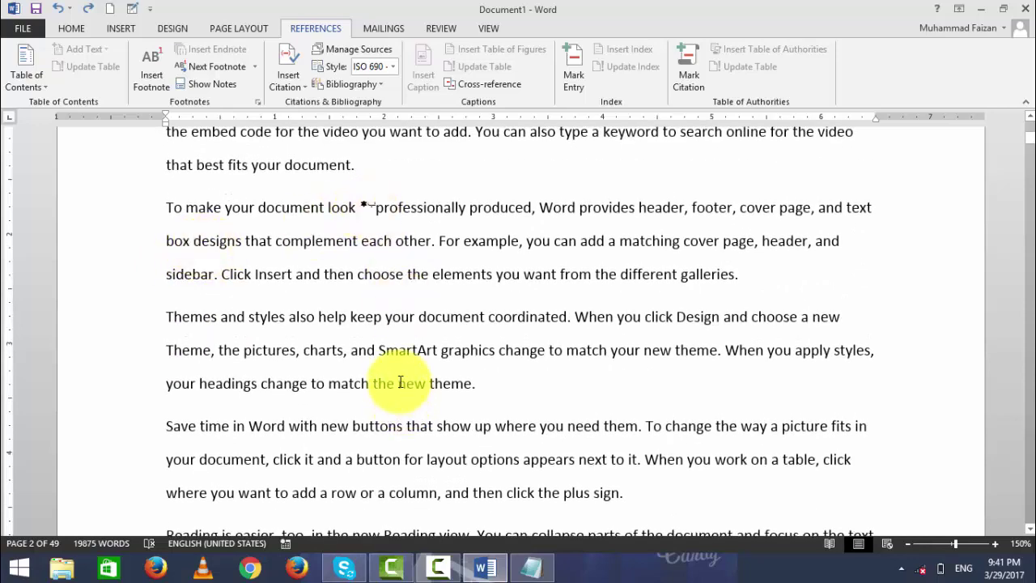
pyautogui.scroll(3, 405, 370)
pyautogui.scroll(2, 308, 394)
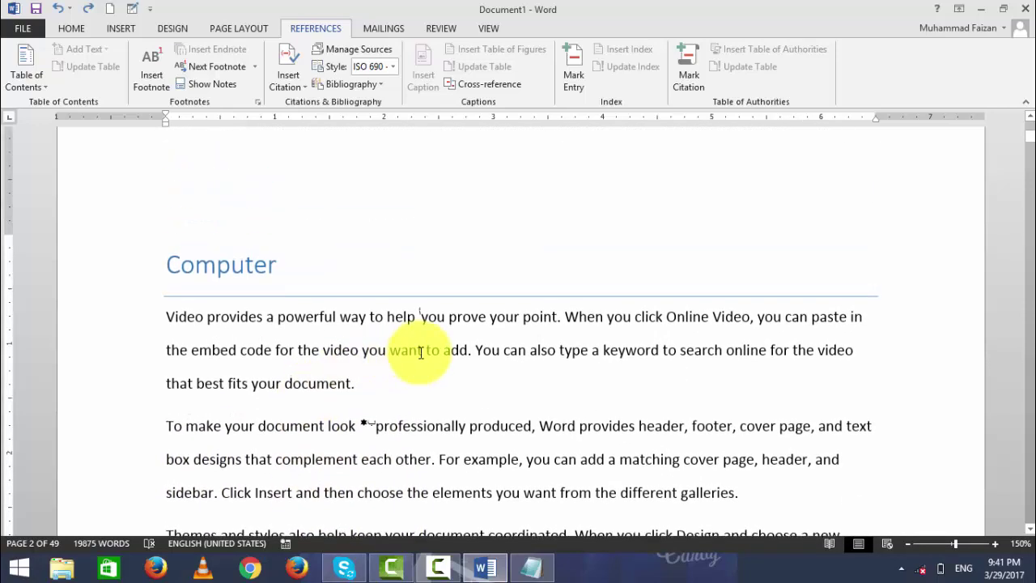
pyautogui.scroll(-1, 331, 359)
pyautogui.scroll(-2, 342, 342)
pyautogui.scroll(-6, 342, 143)
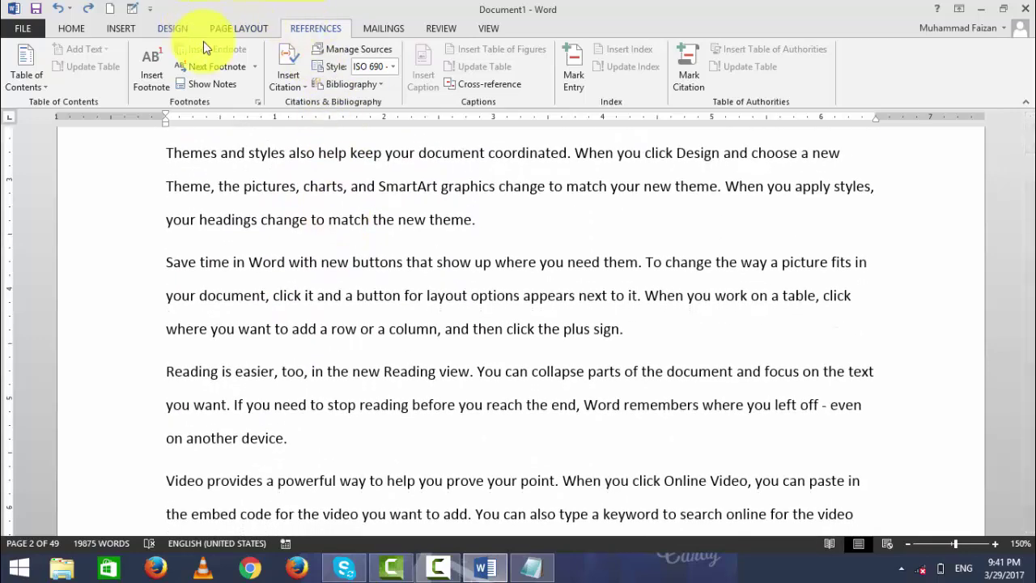
pyautogui.click(257, 101)
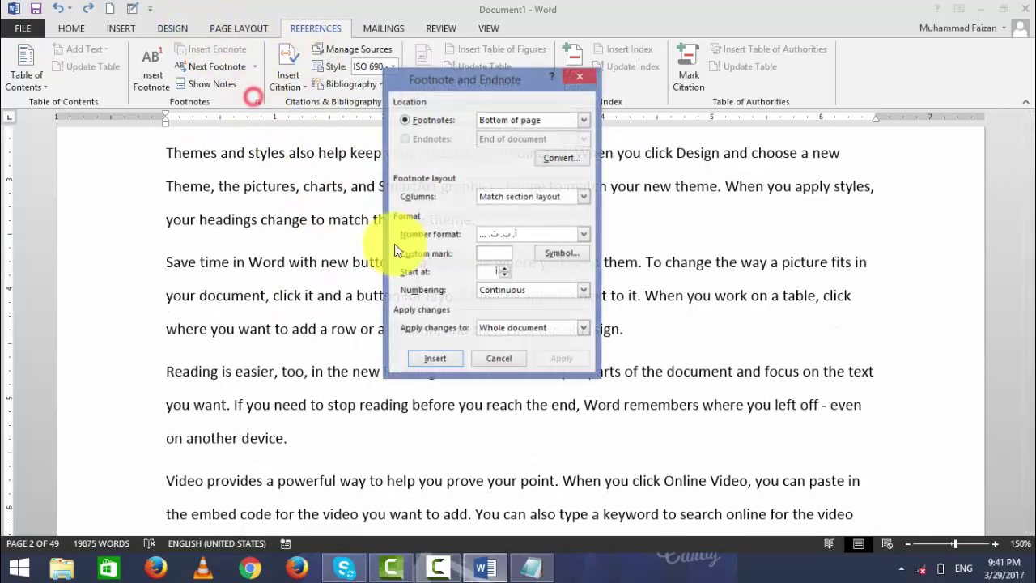
pyautogui.click(490, 254)
pyautogui.click(496, 255)
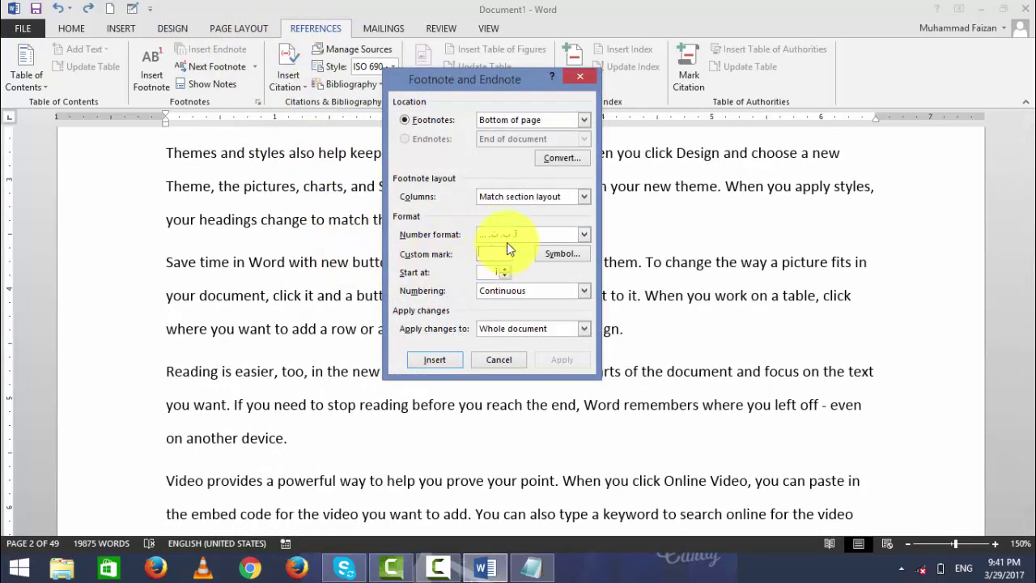
pyautogui.click(507, 253)
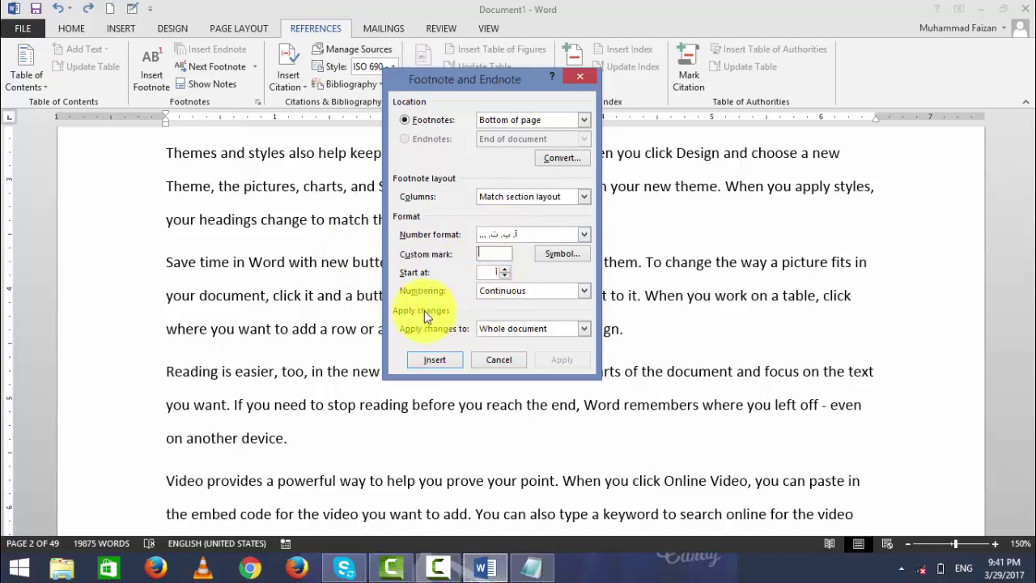
pyautogui.click(547, 293)
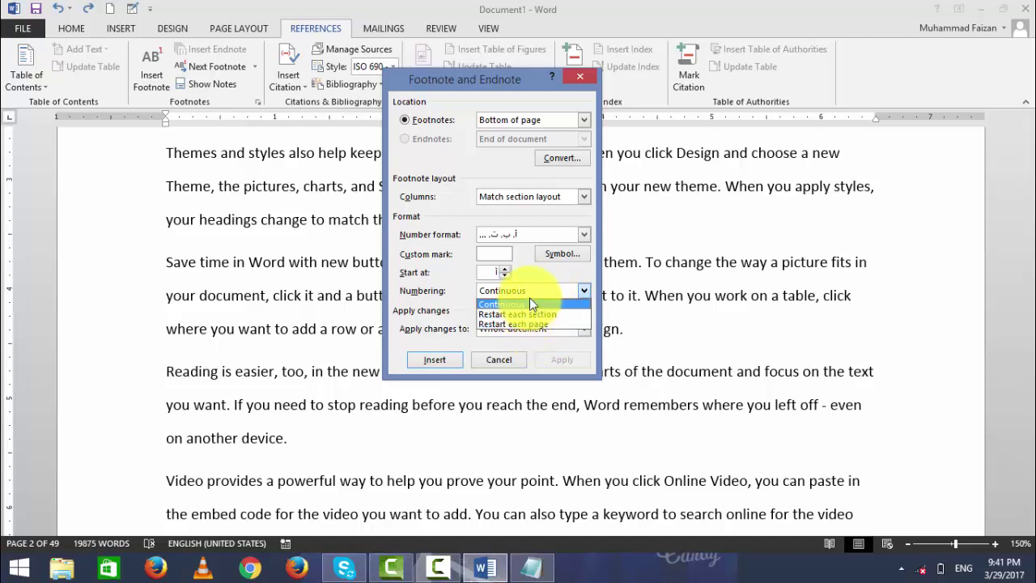
pyautogui.click(530, 299)
pyautogui.click(529, 293)
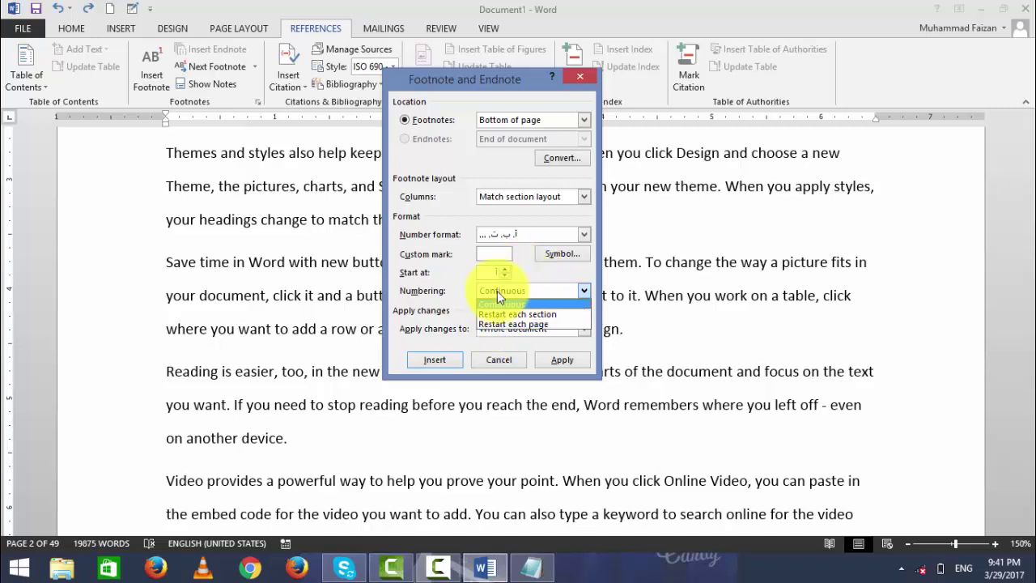
pyautogui.click(498, 304)
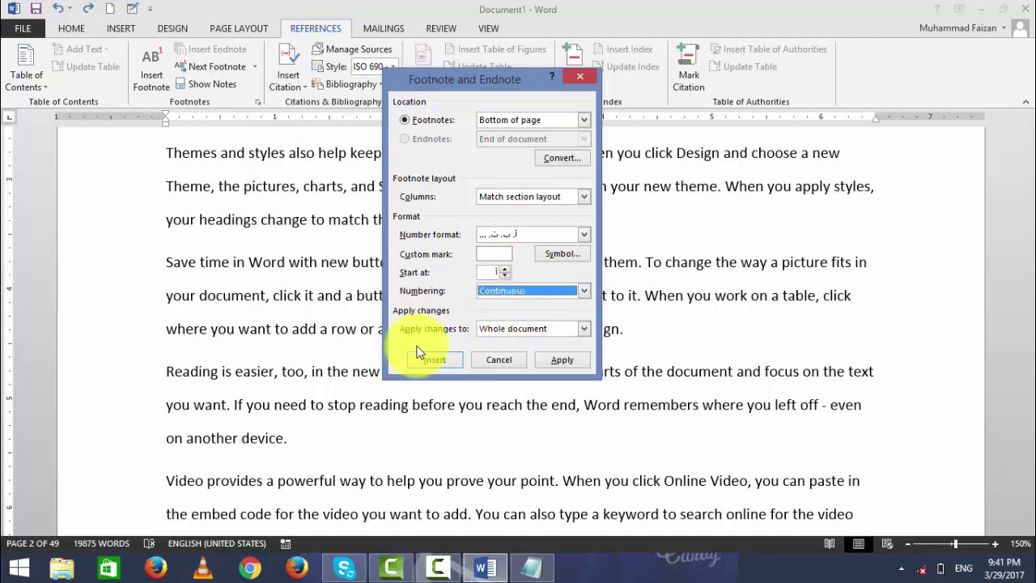
pyautogui.click(520, 330)
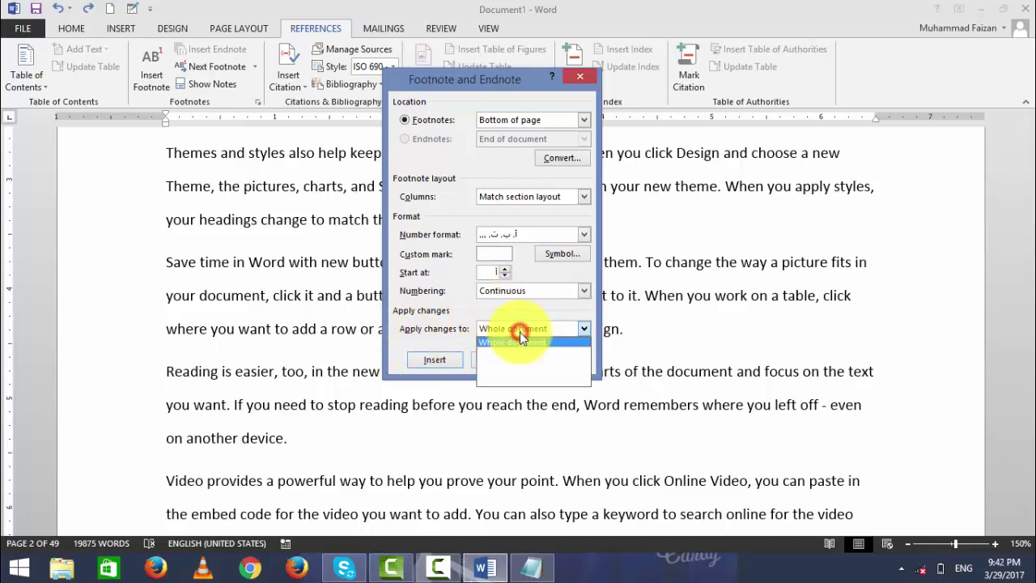
pyautogui.click(519, 340)
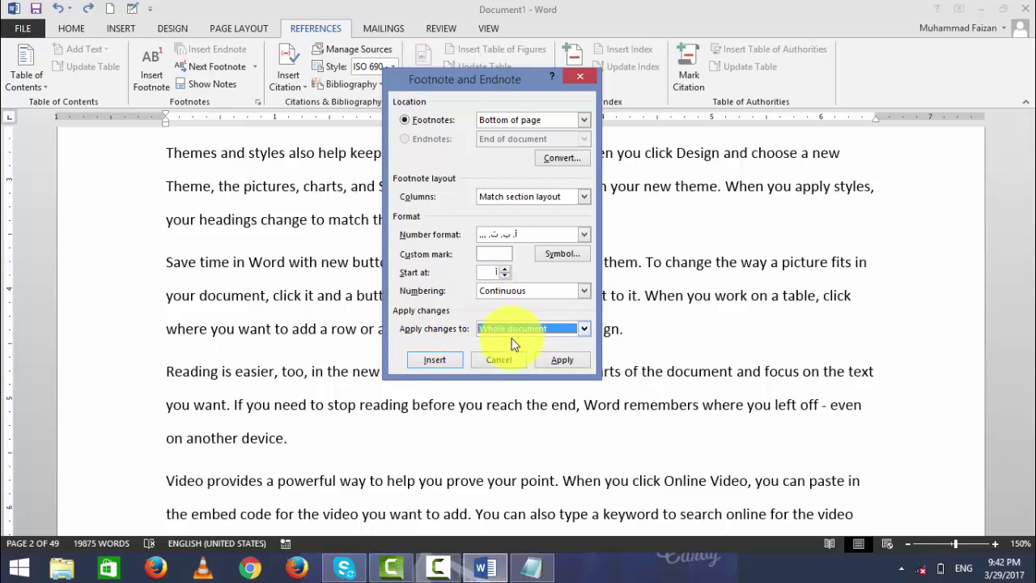
pyautogui.click(499, 360)
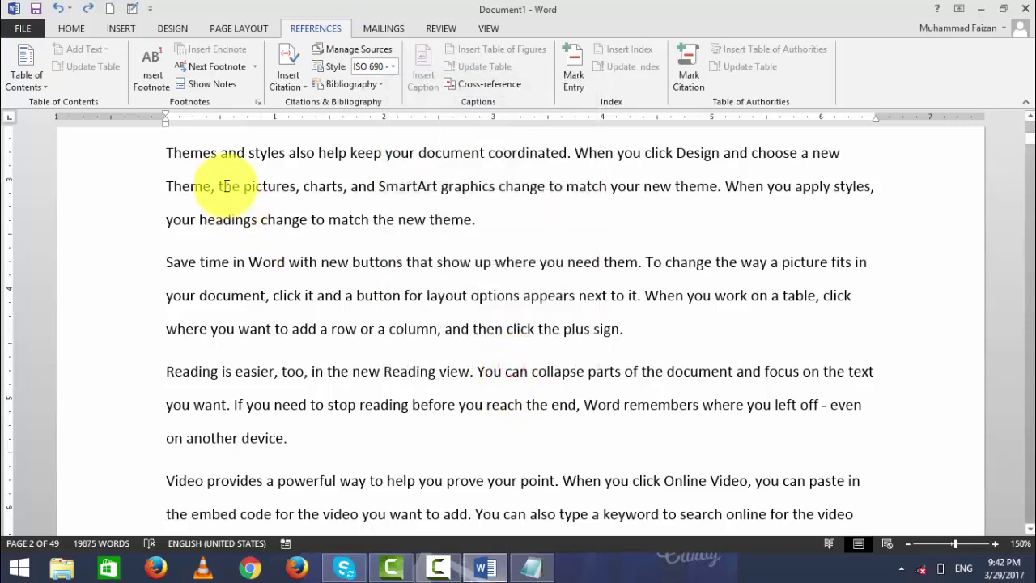